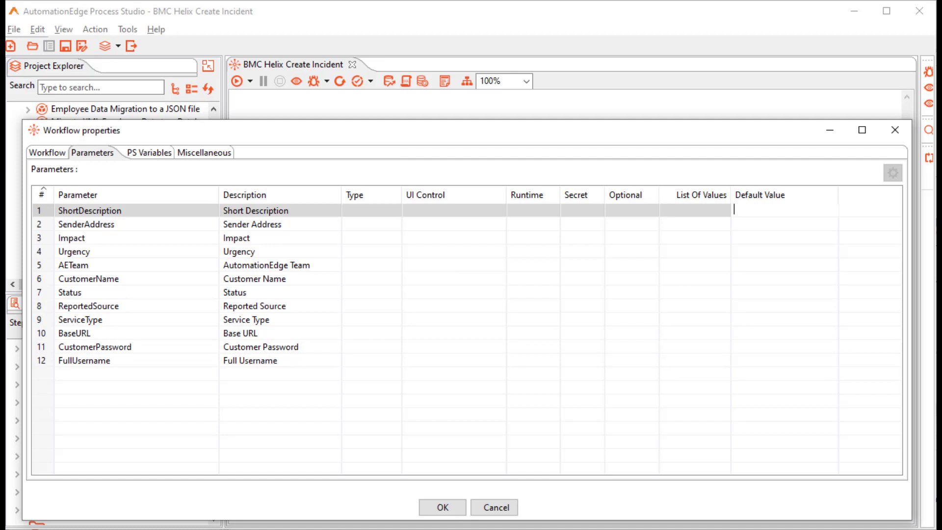
# Fill defaults for short description, sender address, urgency 1-Critical, team AutomationEdge Team and customer name.
pyautogui.write('emails are missing')
pyautogui.click(775, 224)
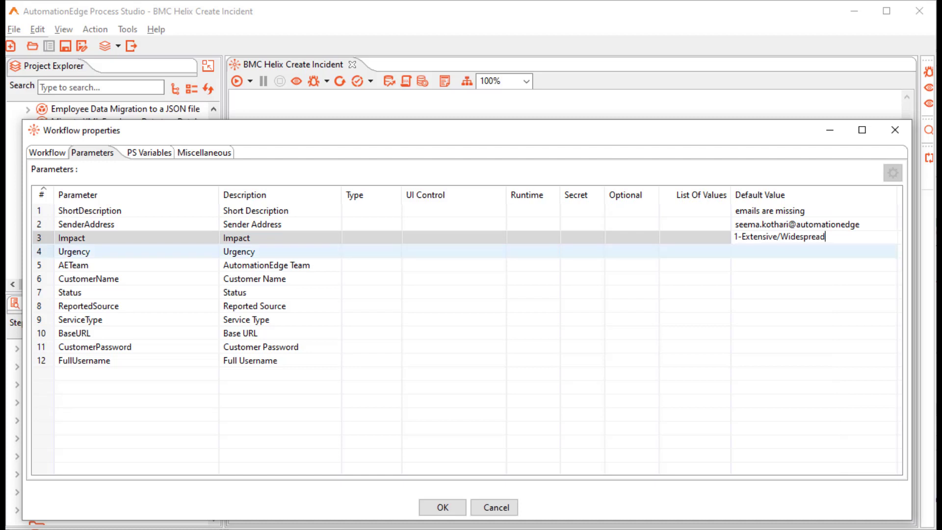
pyautogui.click(776, 251)
pyautogui.write('1-Critical')
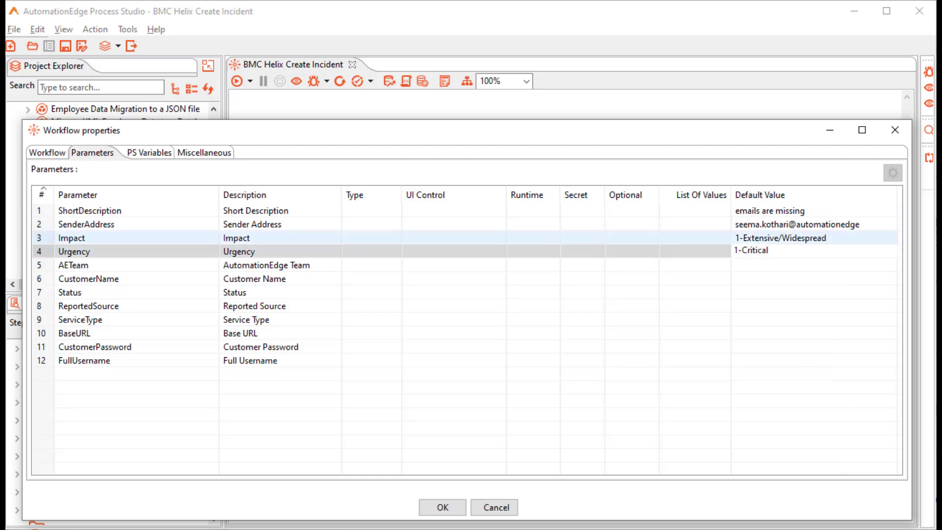
pyautogui.click(776, 265)
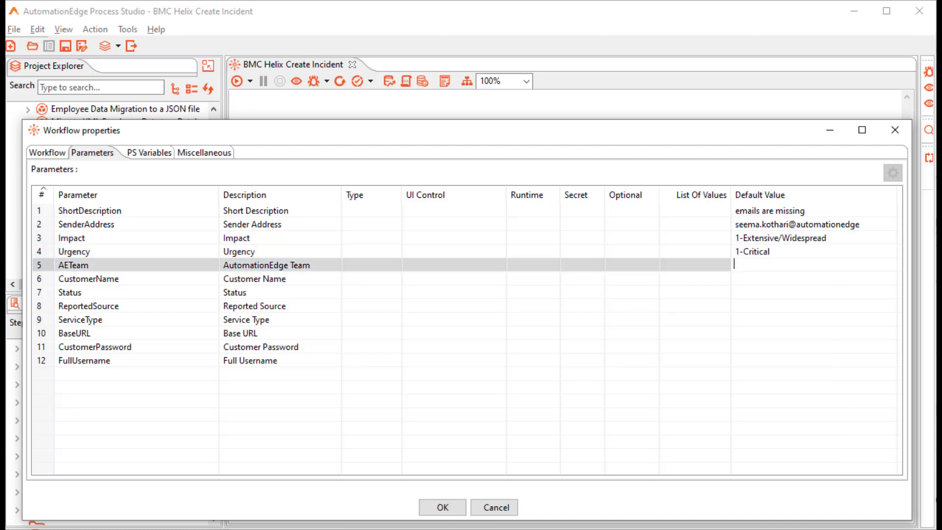
pyautogui.write('AutomationEdge Team')
pyautogui.click(775, 279)
pyautogui.write('Allen')
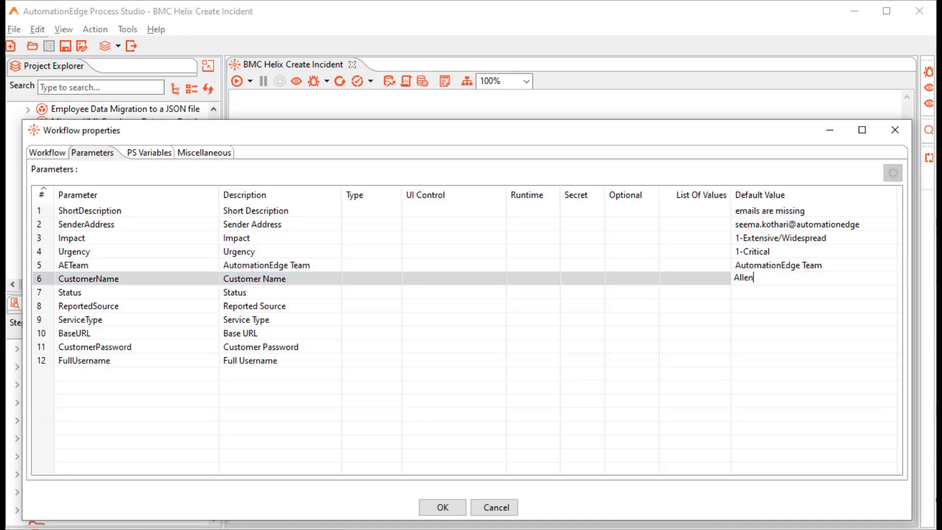
# Set Status to New, ReportedSource to Direct Input, ServiceType to User Service Restoration, plus the base URL.
pyautogui.click(775, 292)
pyautogui.write('New')
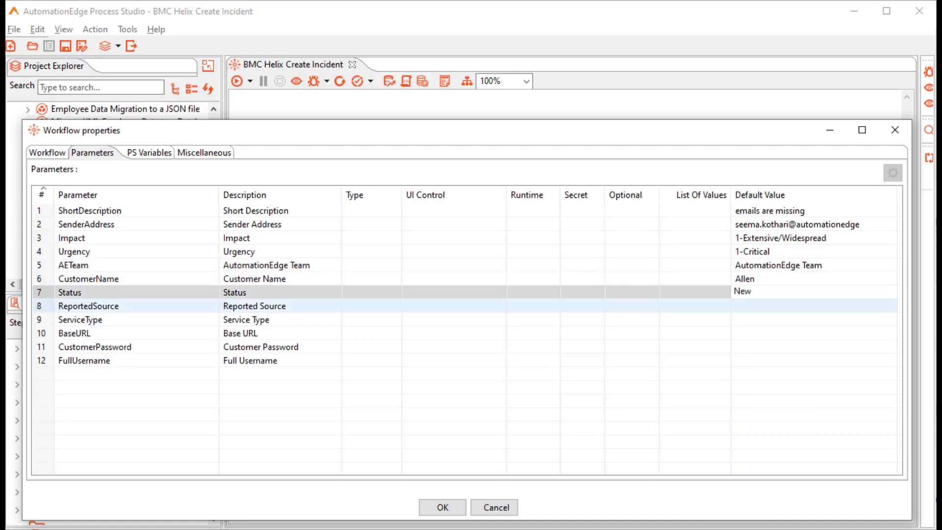
pyautogui.click(776, 307)
pyautogui.write('Direct Input')
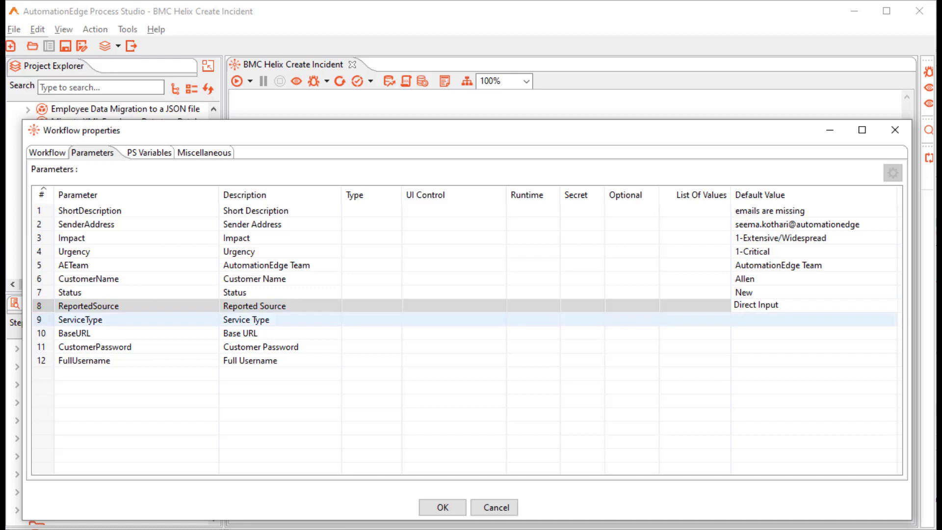
pyautogui.click(775, 320)
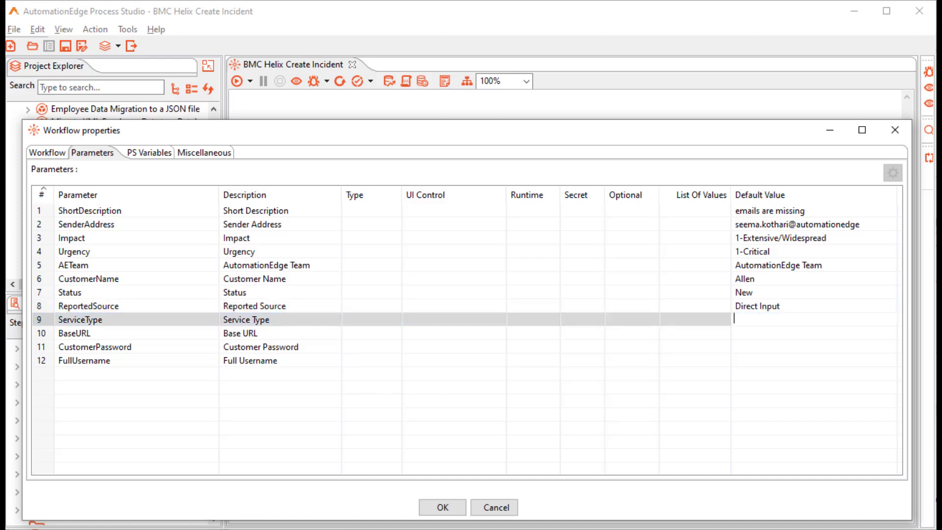
pyautogui.write('User Service Restoration')
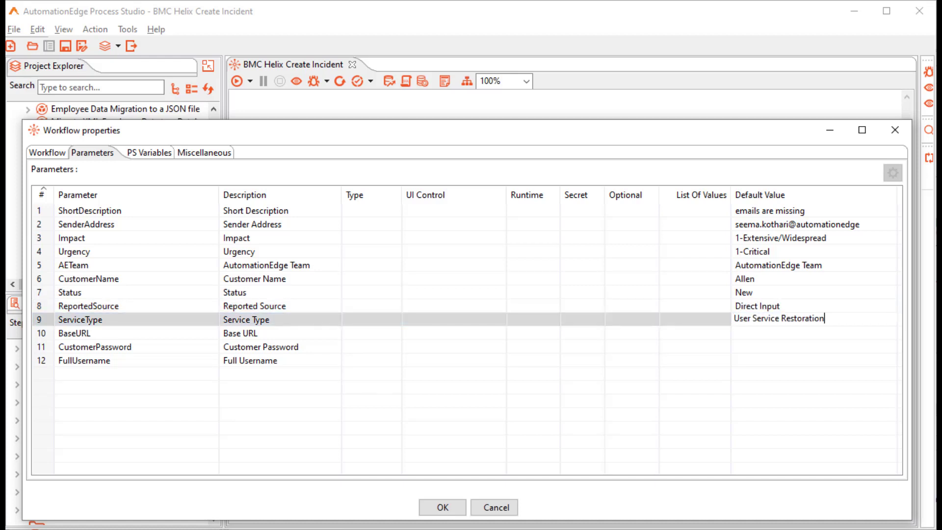
pyautogui.click(776, 334)
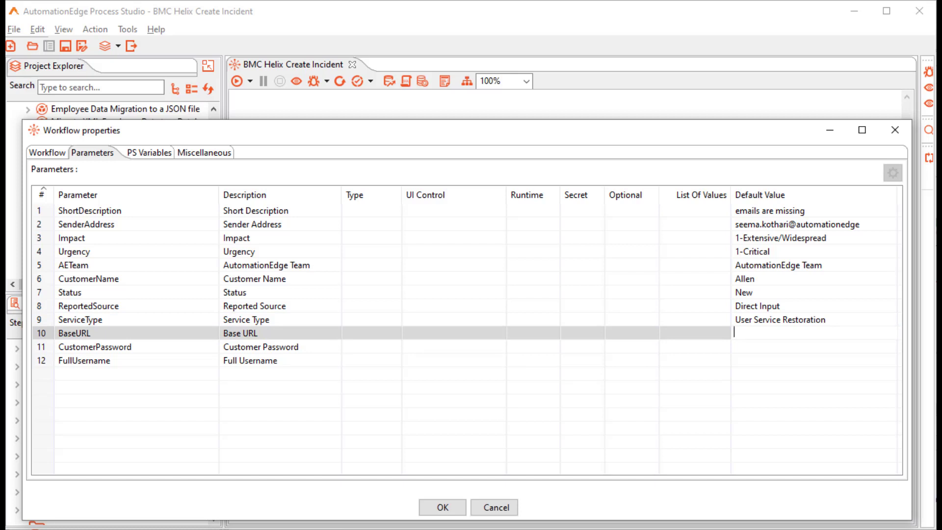
pyautogui.hotkey('ctrl', 'v')
# Enter the customer password and full username defaults and confirm the parameters.
pyautogui.click(775, 347)
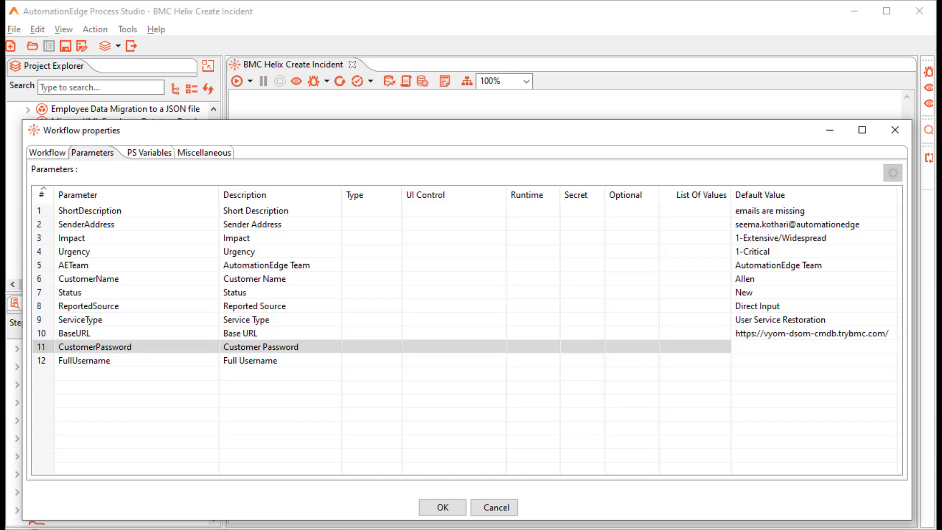
pyautogui.write('XXXX')
pyautogui.click(775, 360)
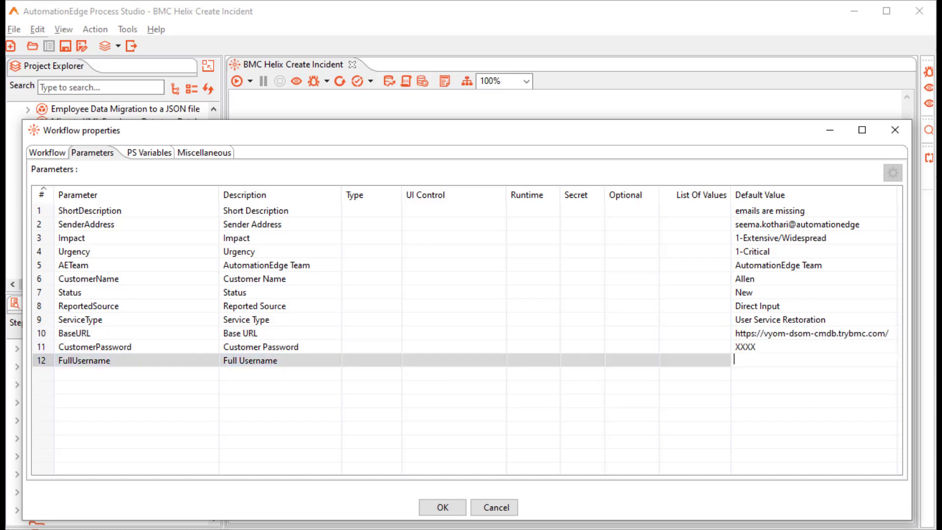
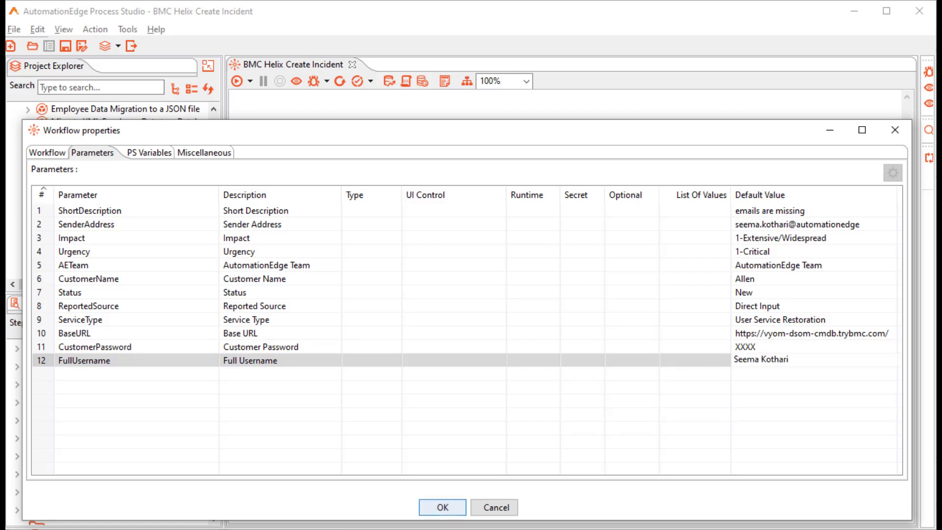
pyautogui.click(443, 508)
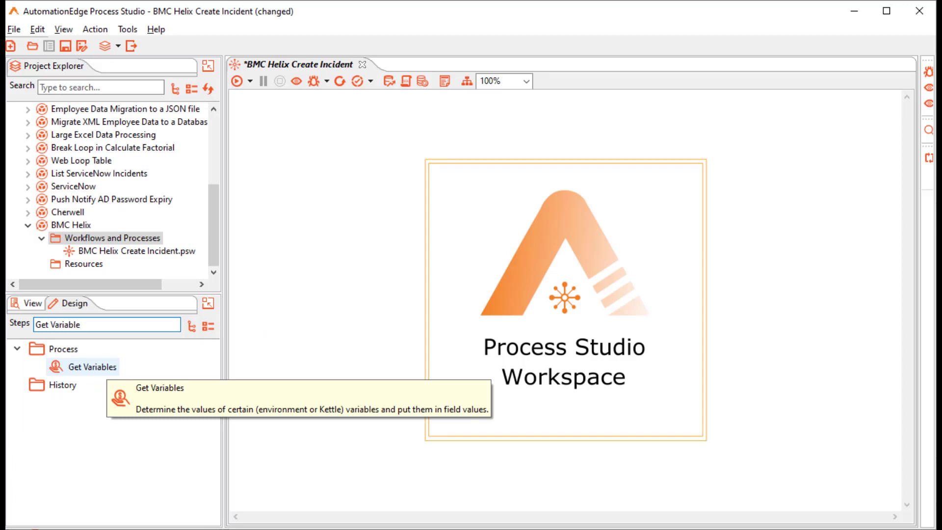
# Place a Get Variables step on the canvas and load all twelve workflow parameters as fields.
pyautogui.doubleClick(93, 367)
pyautogui.moveTo(384, 174); pyautogui.dragTo(322, 170)
pyautogui.doubleClick(321, 170)
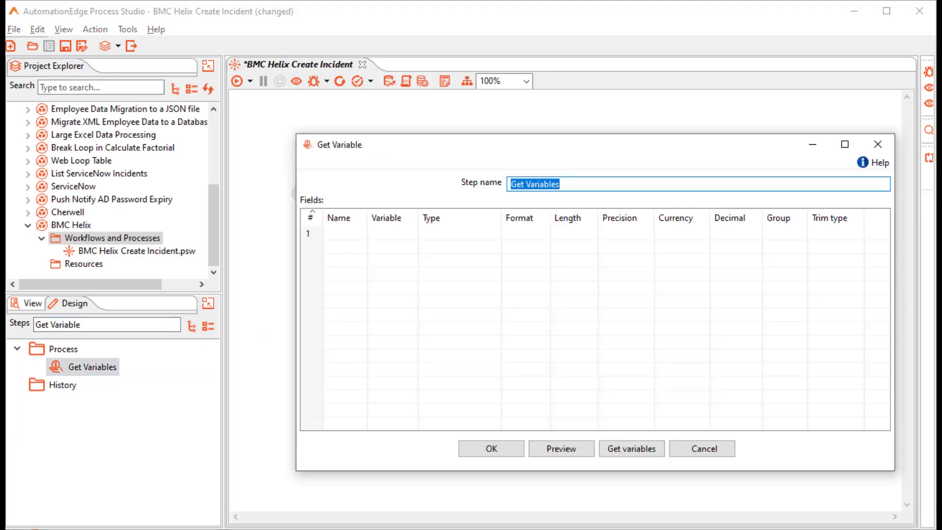
pyautogui.click(631, 449)
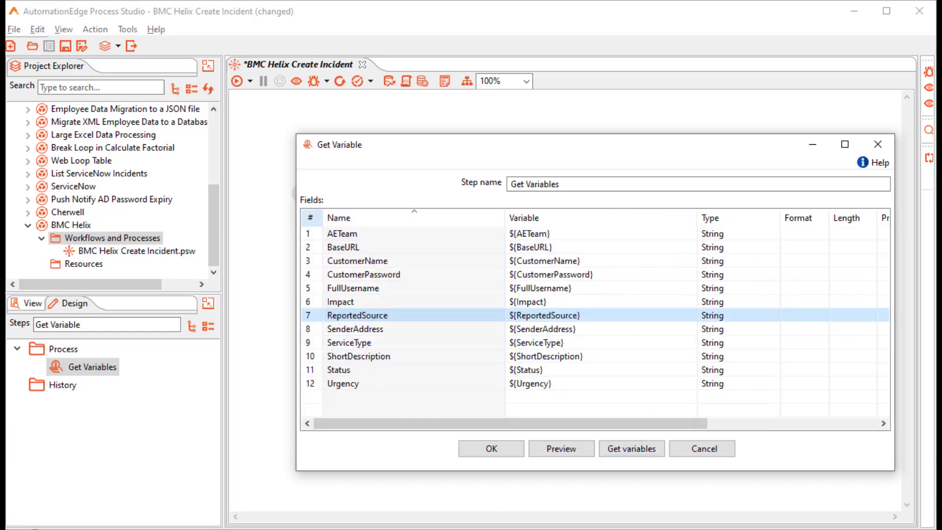
pyautogui.press('Return')
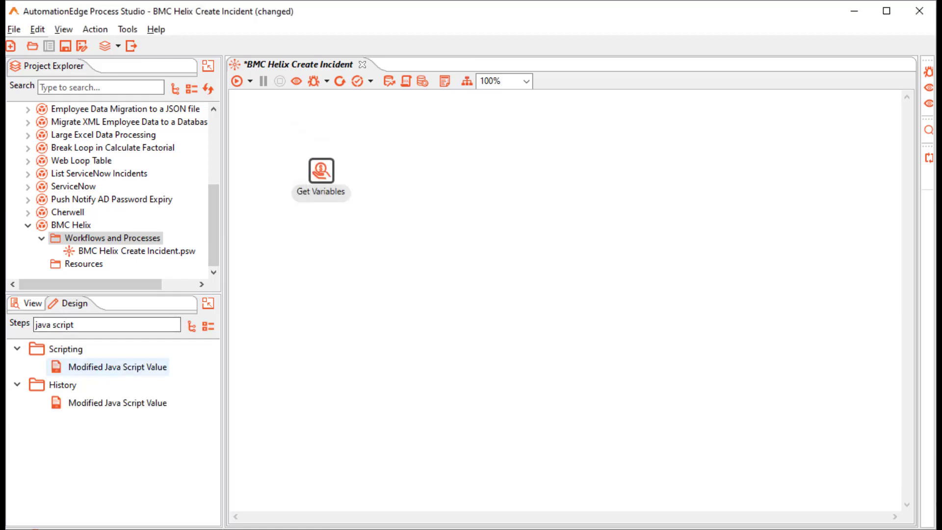
# Add a Modified Java Script Value step after Get Variables and declare loginUrl and createIncidentUrl variables.
pyautogui.doubleClick(142, 367)
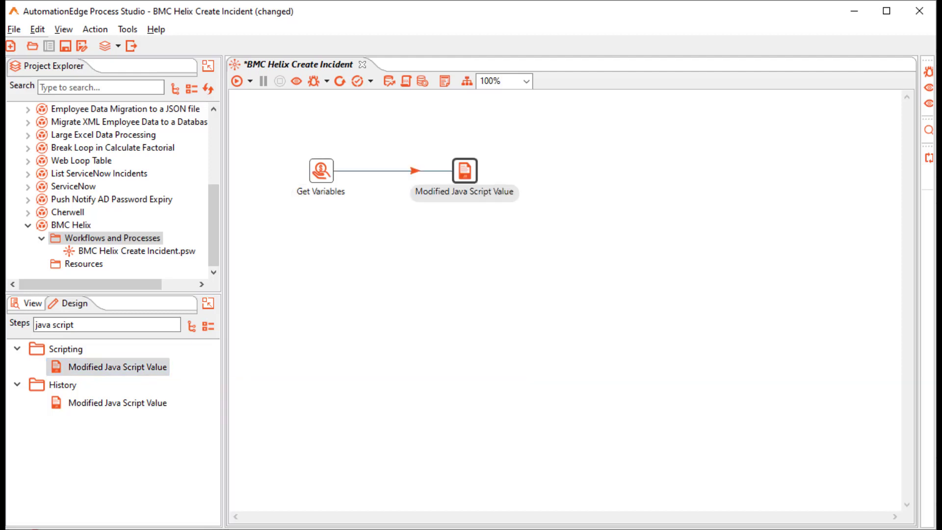
pyautogui.doubleClick(465, 171)
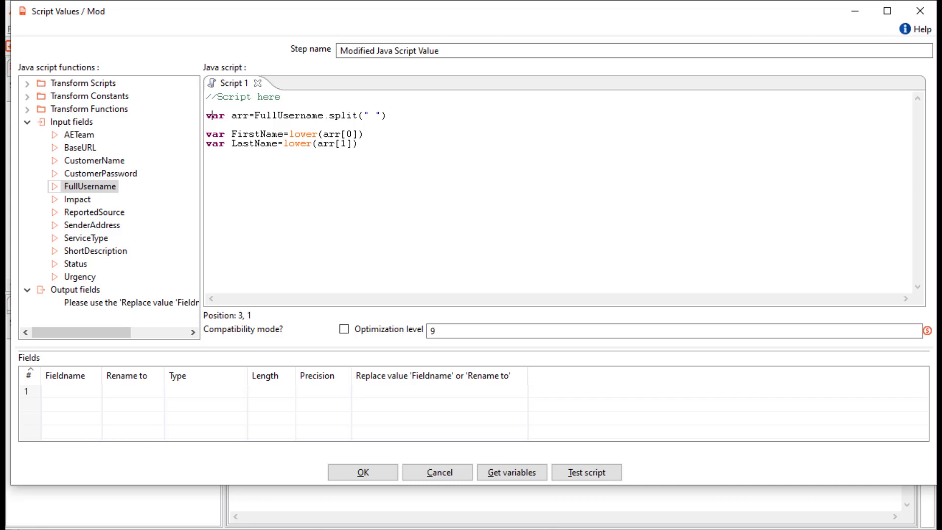
pyautogui.click(359, 144)
pyautogui.press('Return')
pyautogui.press('Return')
pyautogui.write('var loginUrl')
pyautogui.press('Return')
pyautogui.write('var createIncidentUrl')
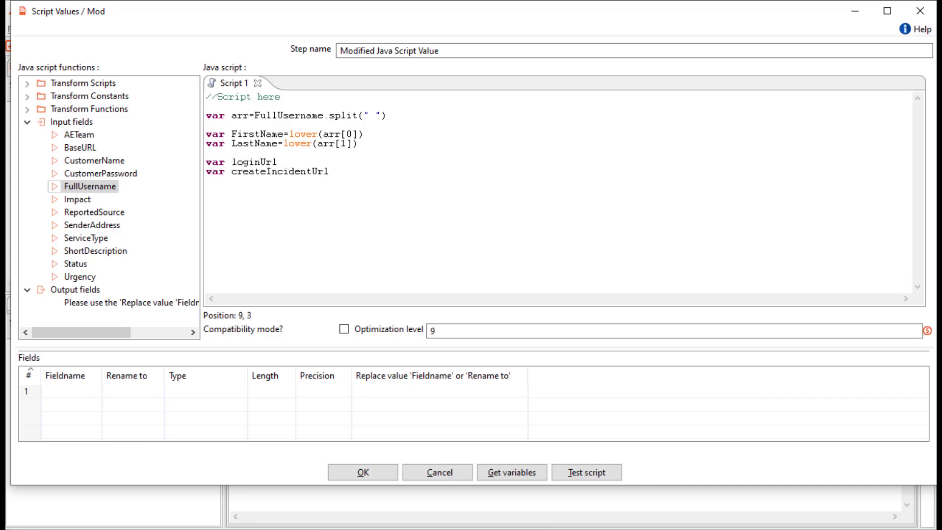
# Set loginUrl to BaseURL plus the login API path.
pyautogui.click(278, 163)
pyautogui.write('=')
pyautogui.doubleClick(80, 148)
pyautogui.click(324, 163)
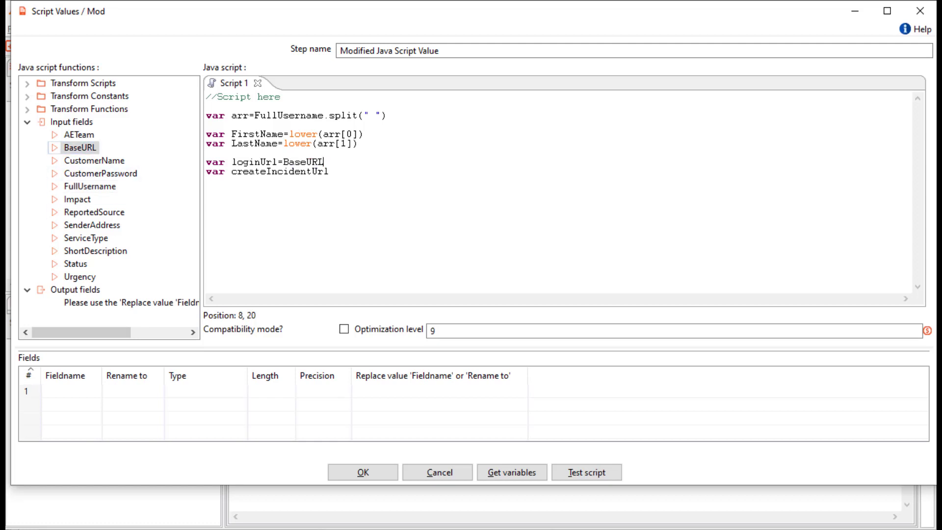
pyautogui.write('+')
pyautogui.write('"api/jwt/login"')
# Set createIncidentUrl to BaseURL plus the incident-create API path and list the new output fields.
pyautogui.click(330, 172)
pyautogui.write('=BaseURL')
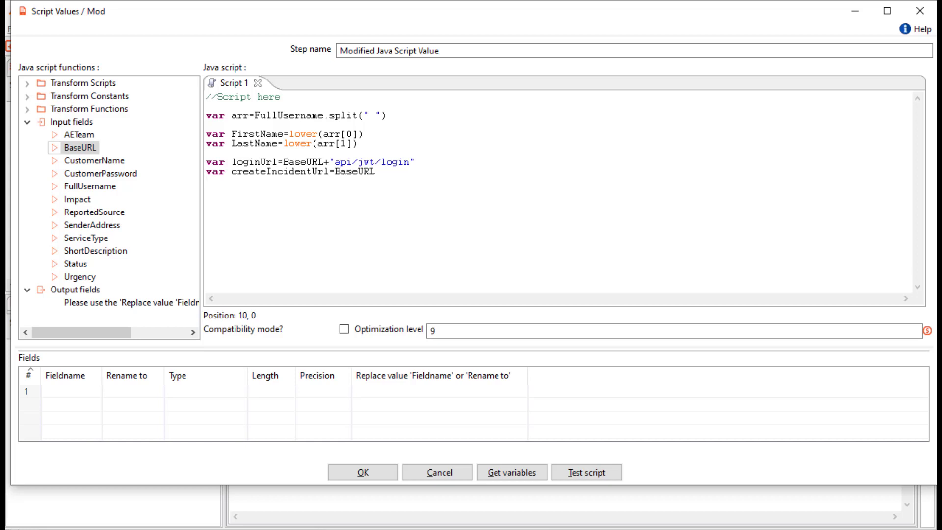
pyautogui.write('+')
pyautogui.write('"api/arsys/v1/entry/HPD:IncidentInterface_Create"')
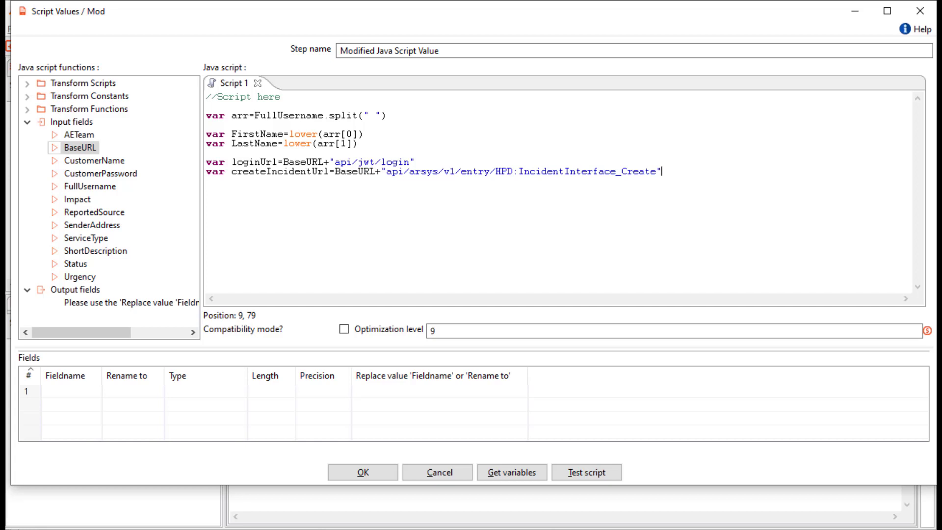
pyautogui.click(509, 474)
pyautogui.scroll(-1, 471, 392)
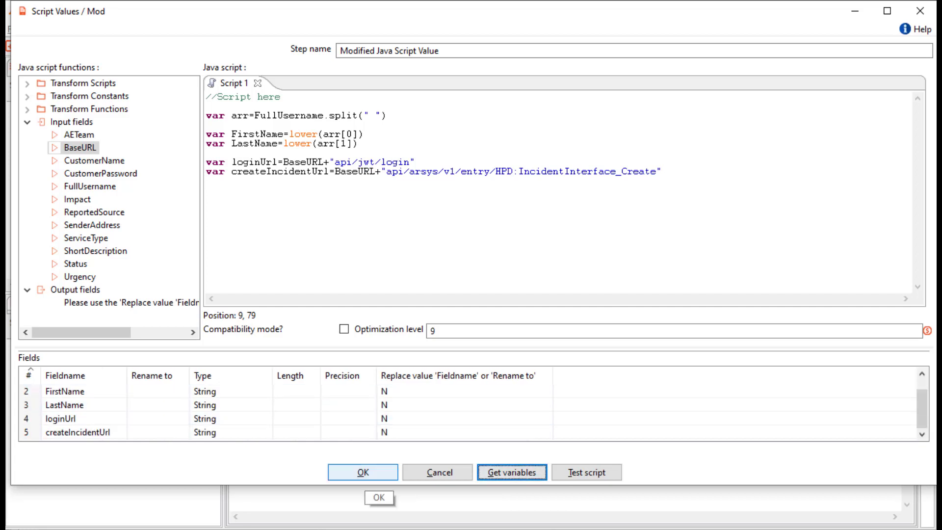
pyautogui.click(363, 472)
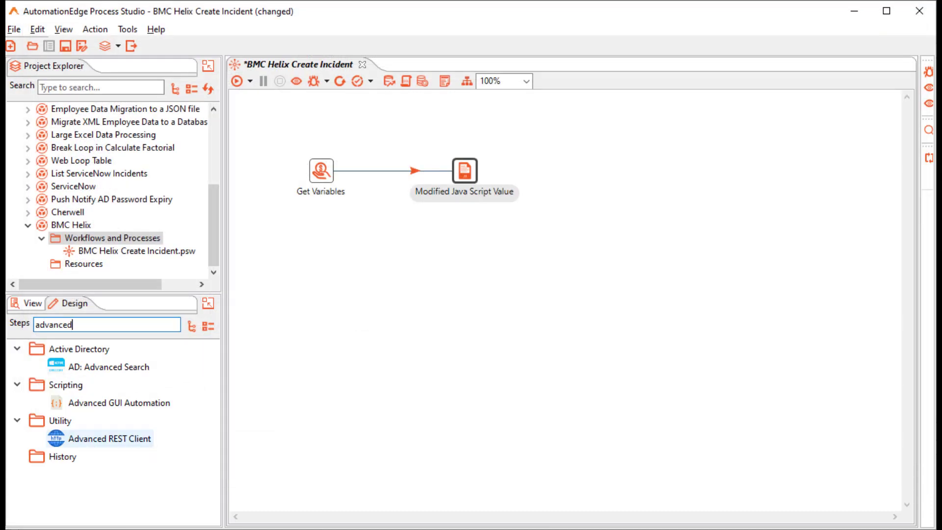
# Add an Advanced REST Client step after the script that POSTs to the loginUrl field.
pyautogui.moveTo(109, 439); pyautogui.dragTo(608, 170)
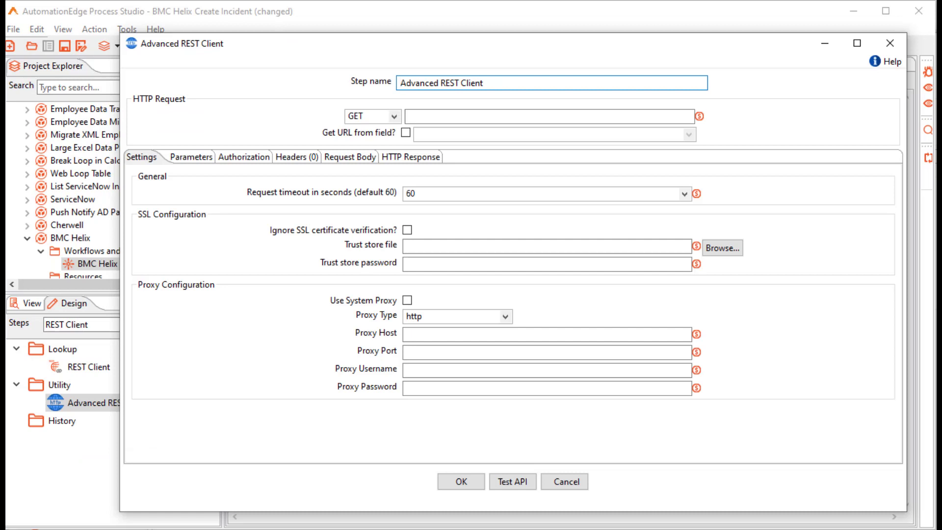
pyautogui.click(394, 117)
pyautogui.click(357, 141)
pyautogui.click(406, 132)
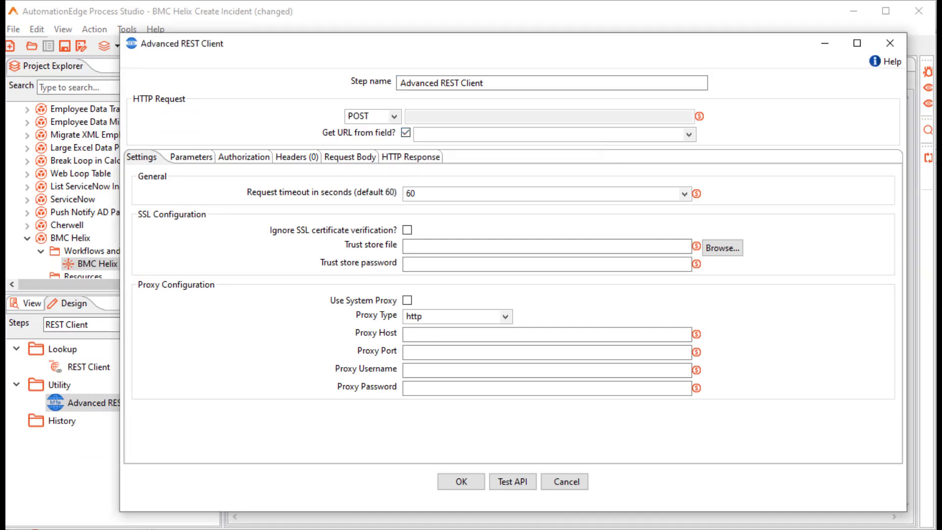
pyautogui.click(689, 134)
pyautogui.click(447, 320)
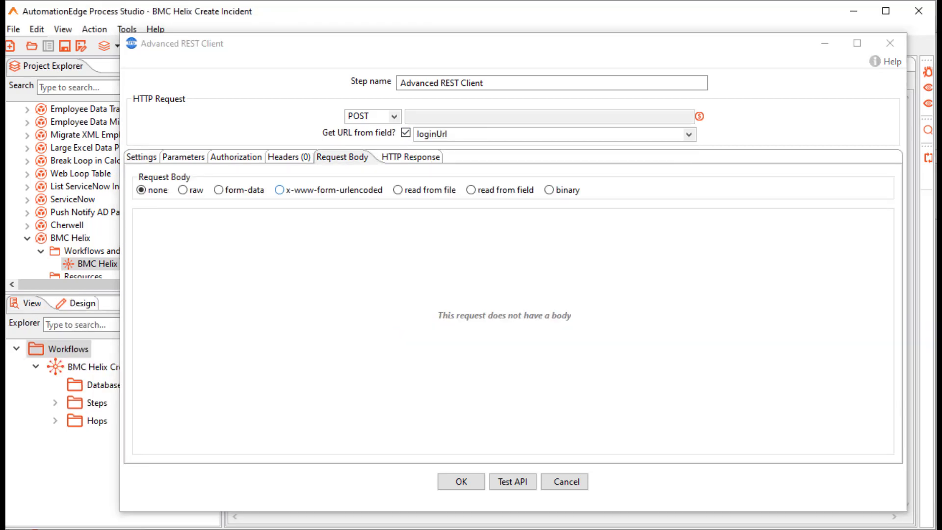
# Send a URL-encoded body with username from CustomerName and password from CustomerPassword.
pyautogui.click(280, 190)
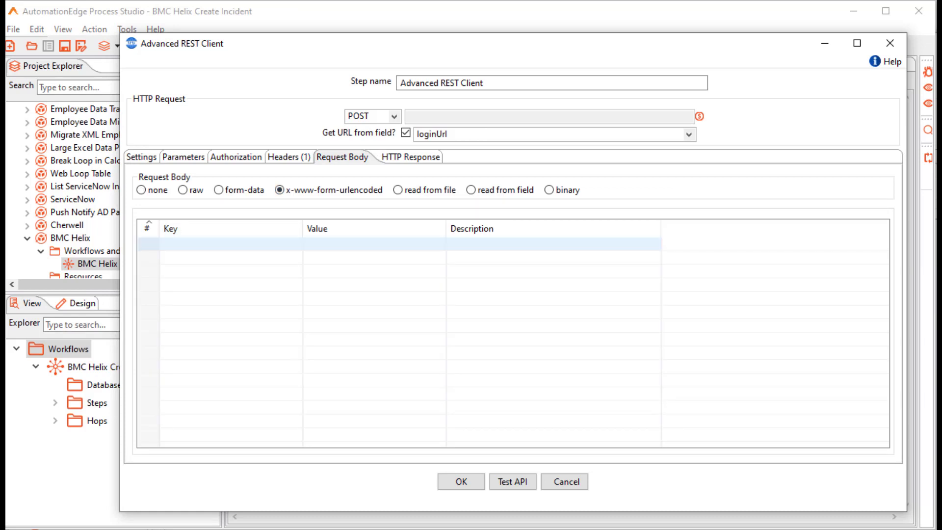
pyautogui.click(231, 244)
pyautogui.write('username')
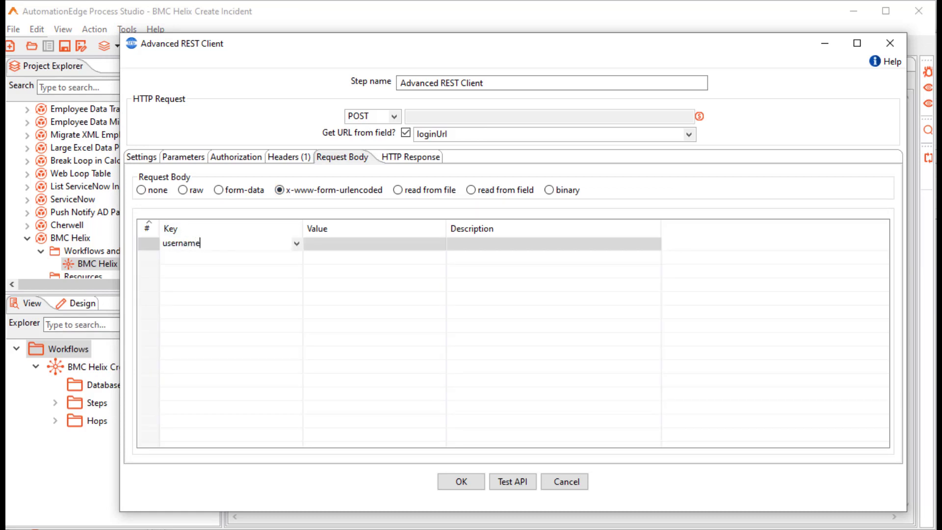
pyautogui.click(231, 257)
pyautogui.write('password')
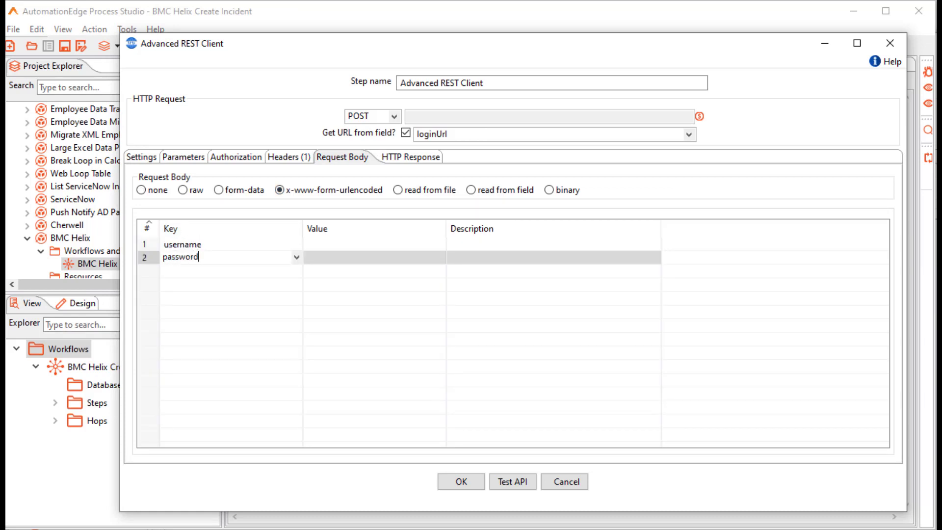
pyautogui.click(422, 244)
pyautogui.click(441, 244)
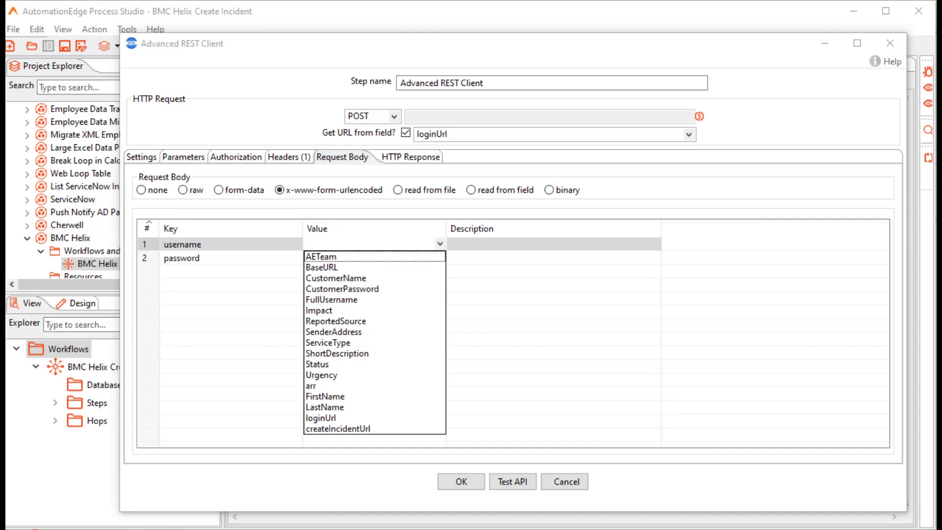
pyautogui.click(336, 278)
pyautogui.click(374, 259)
pyautogui.click(441, 257)
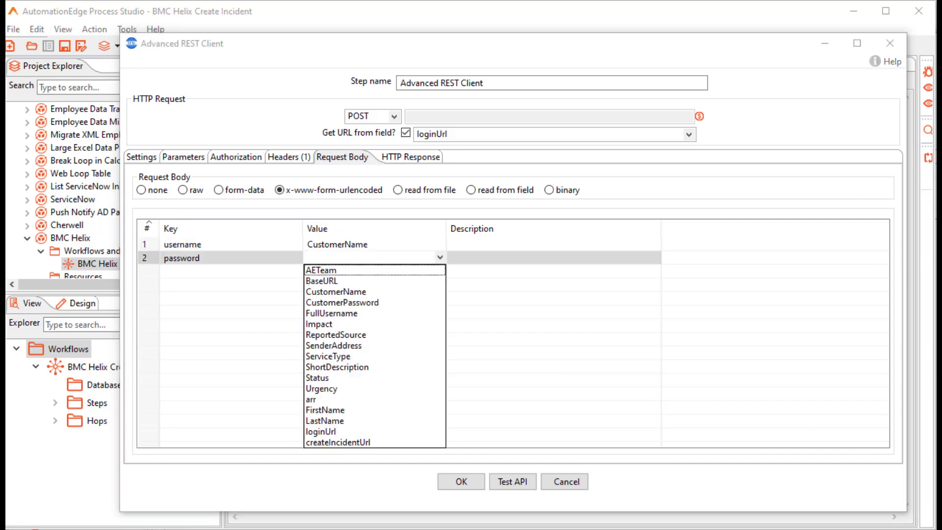
pyautogui.click(342, 303)
# Store the response body in a Token field and name the step Generate Token.
pyautogui.click(411, 157)
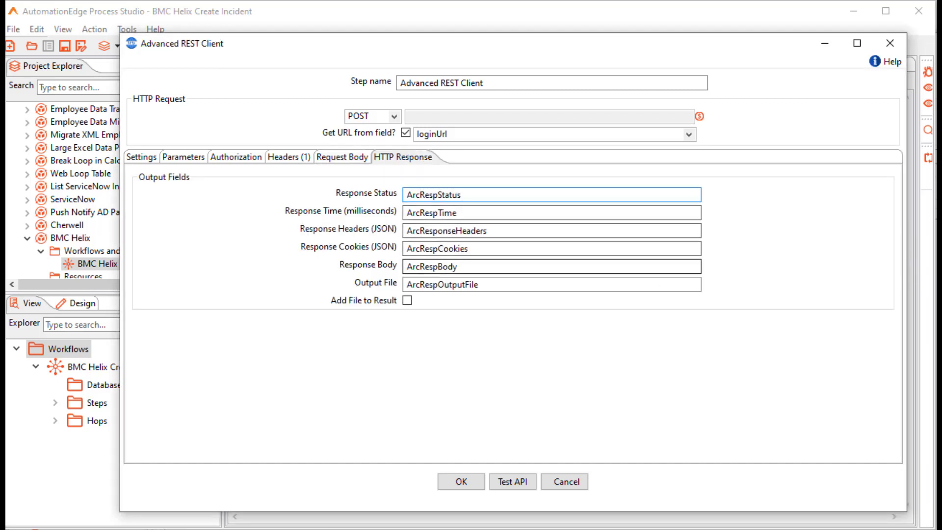
pyautogui.doubleClick(458, 267)
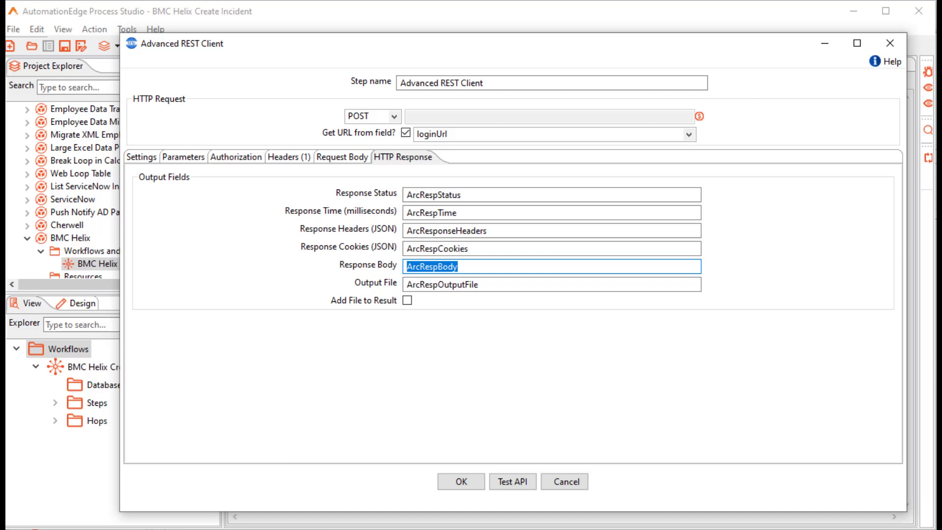
pyautogui.write('Token')
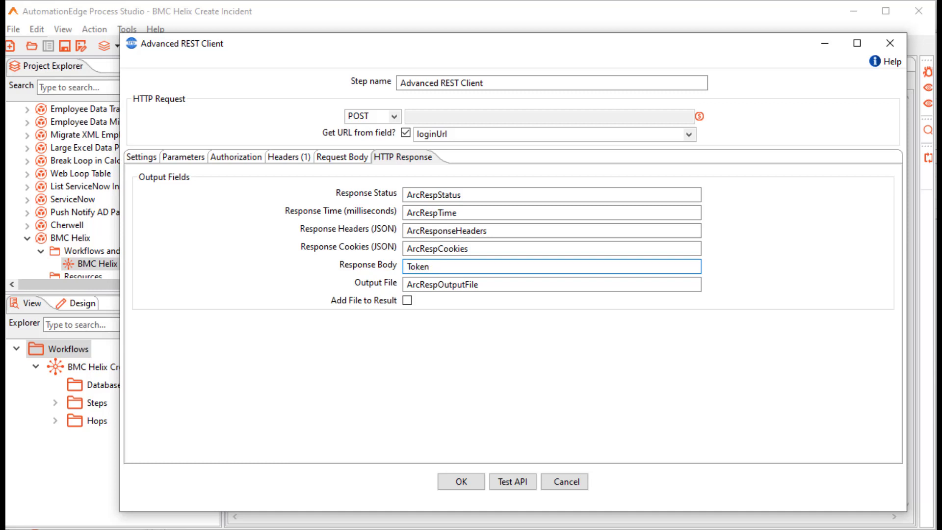
pyautogui.write('oken')
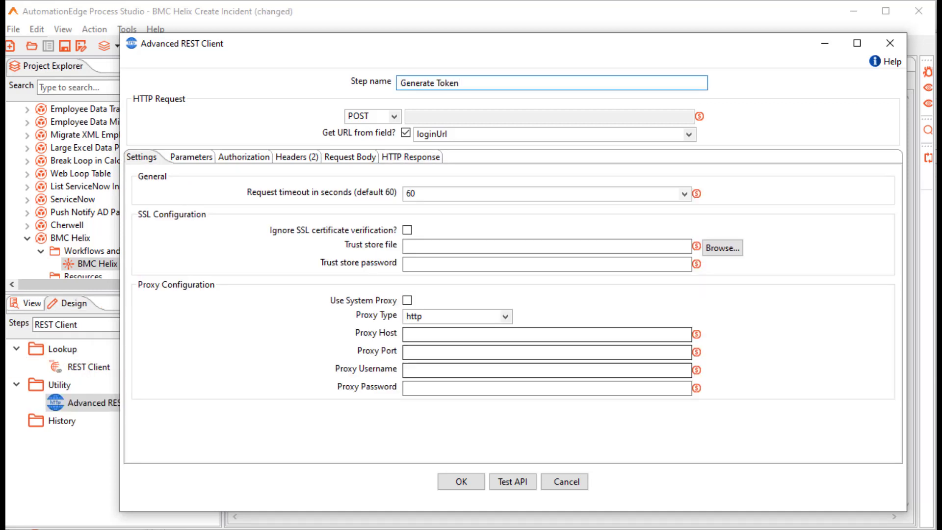
pyautogui.press('Return')
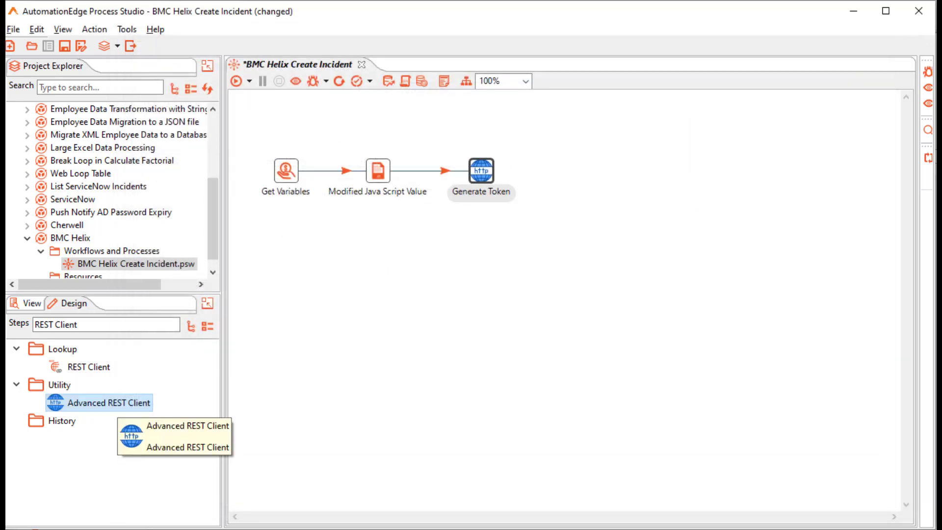
# Add a REST client step after Generate Token that POSTs to the createIncidentUrl field.
pyautogui.doubleClick(111, 404)
pyautogui.write('nt')
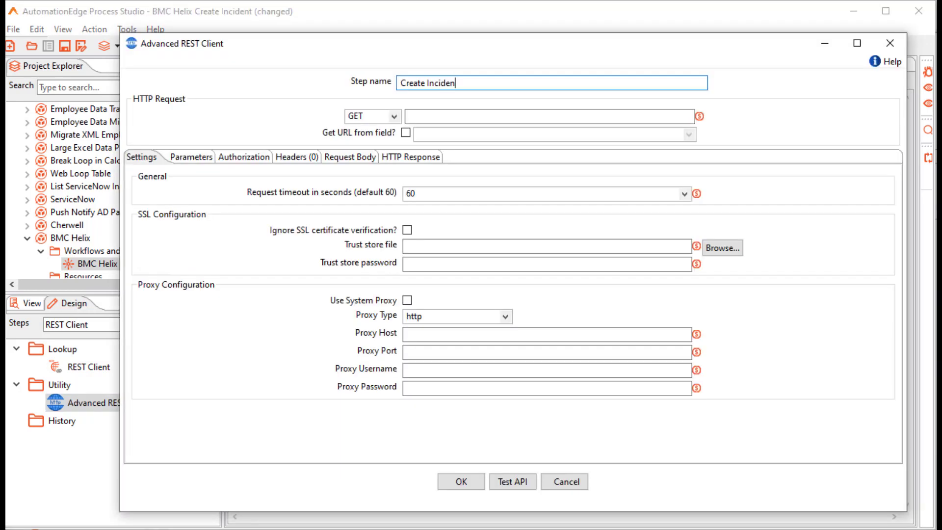
pyautogui.click(373, 116)
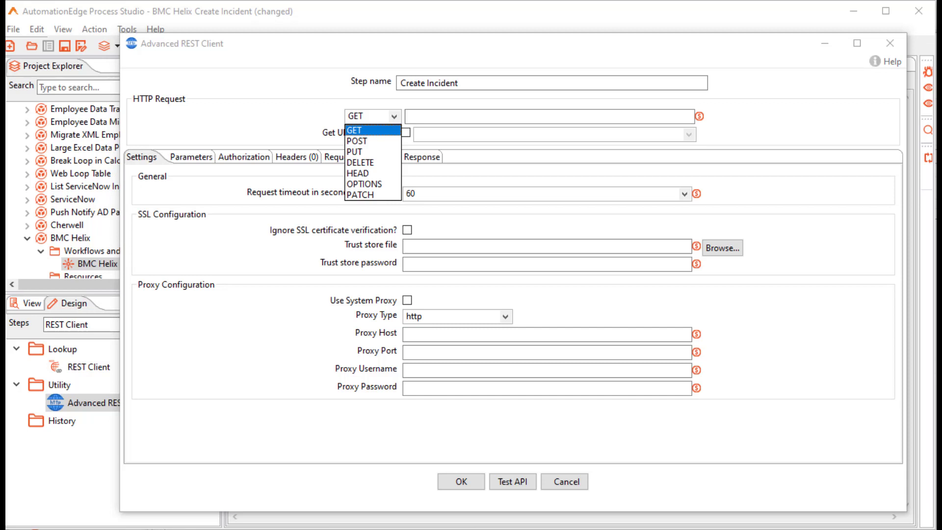
pyautogui.click(358, 141)
pyautogui.click(405, 133)
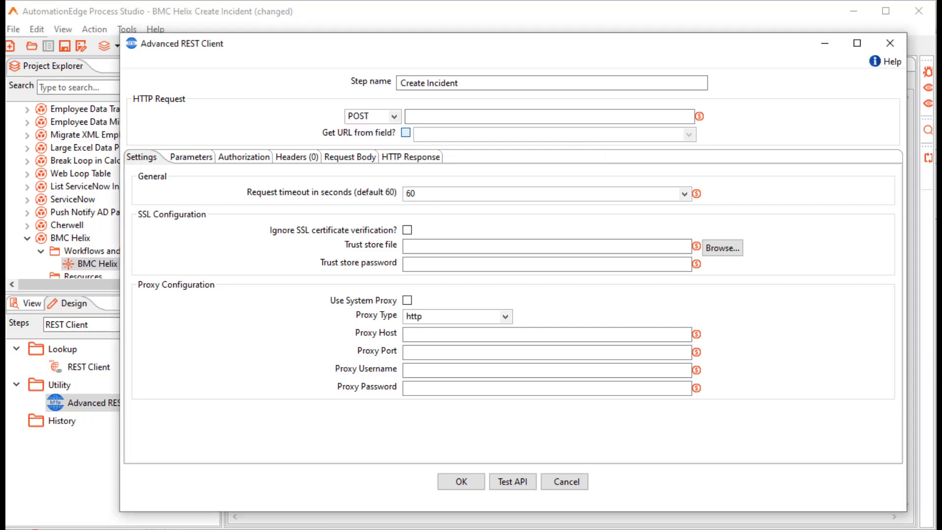
pyautogui.click(689, 134)
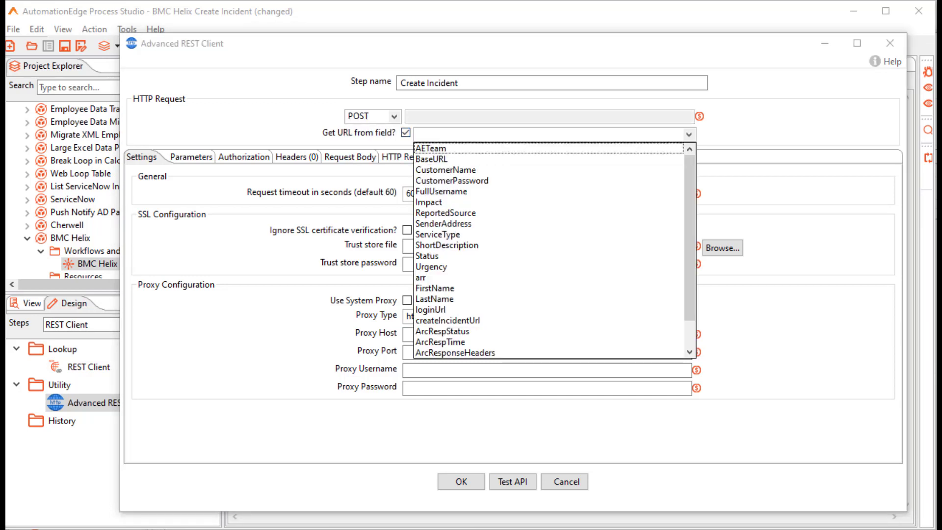
pyautogui.click(448, 320)
# Add headers Content-Type: application/json and Authorization taken from the Token field.
pyautogui.click(297, 157)
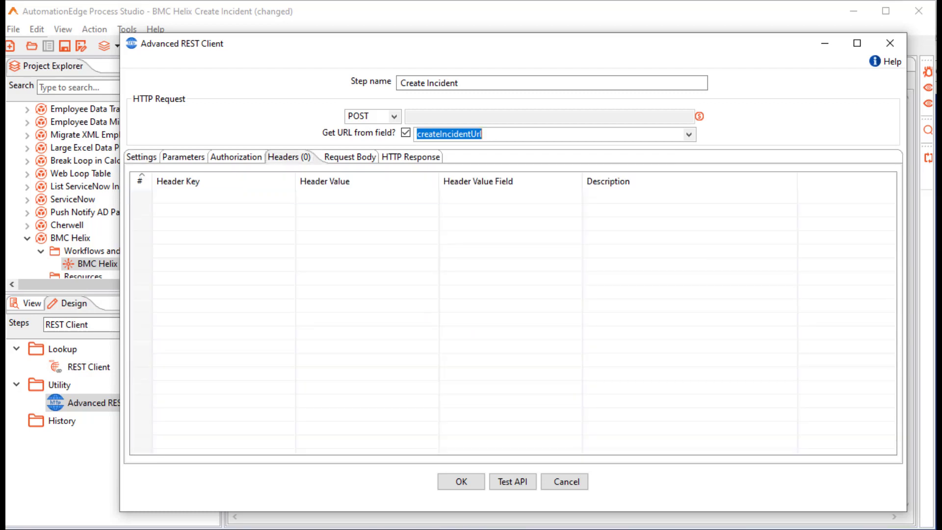
pyautogui.click(223, 196)
pyautogui.write('con')
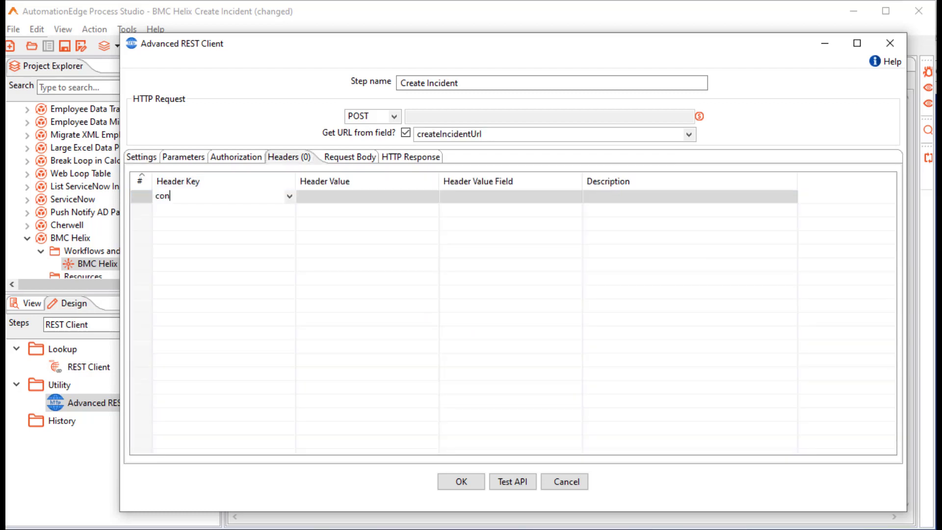
pyautogui.write('tent')
pyautogui.click(290, 196)
pyautogui.click(196, 327)
pyautogui.click(367, 197)
pyautogui.click(433, 196)
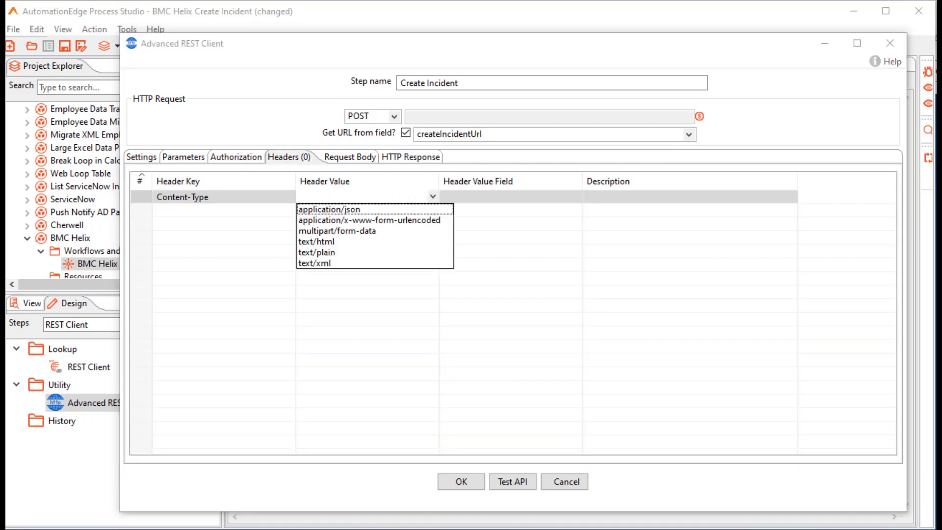
pyautogui.click(329, 210)
pyautogui.click(224, 210)
pyautogui.write('A')
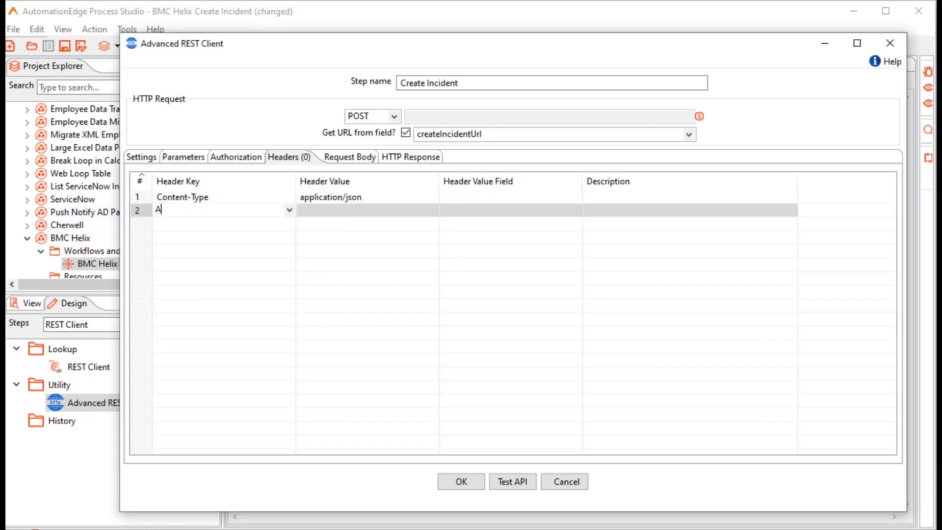
pyautogui.write('uthorization')
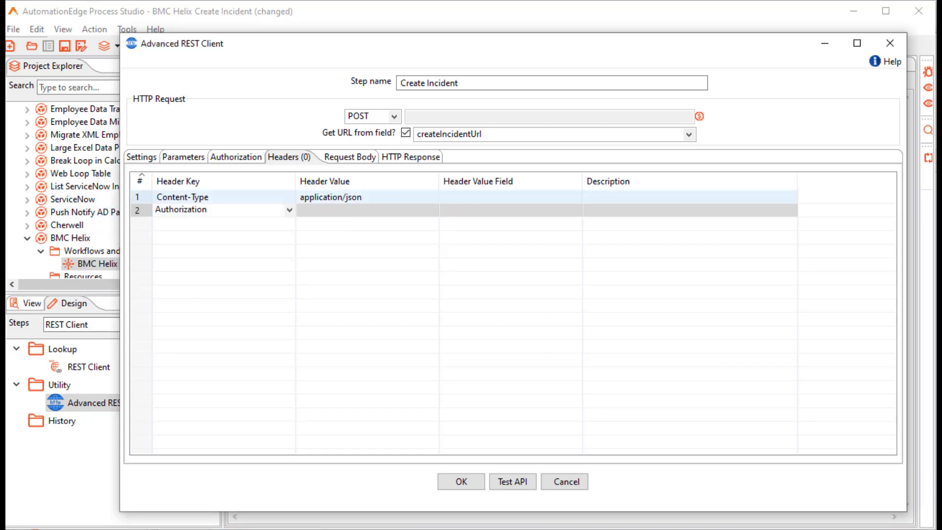
pyautogui.click(540, 210)
pyautogui.click(576, 210)
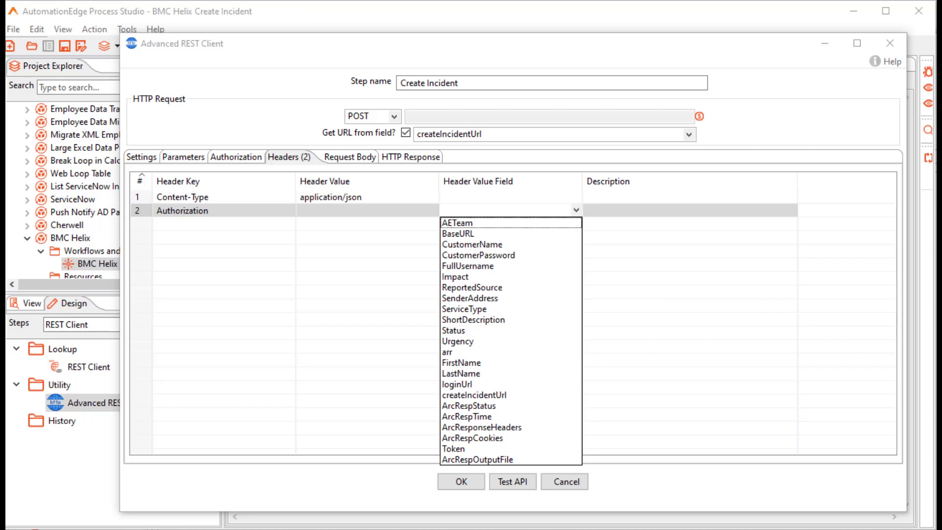
pyautogui.click(454, 448)
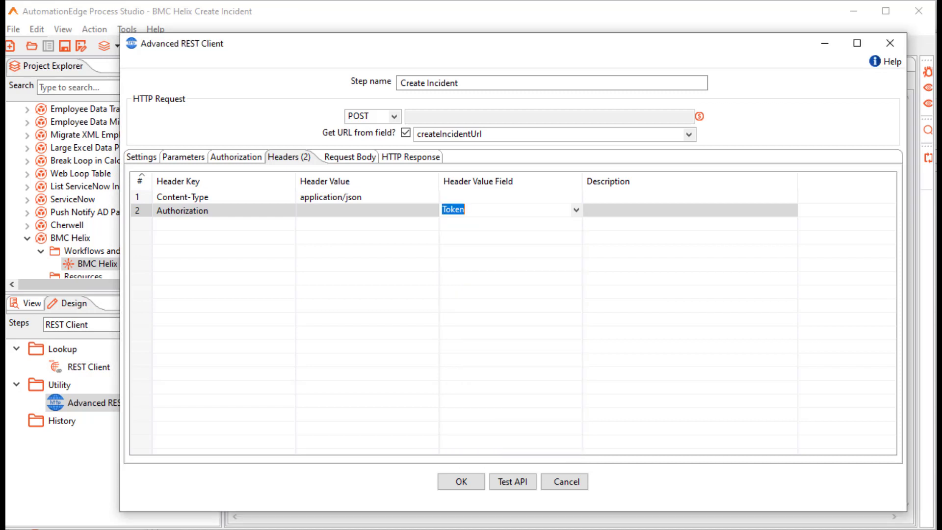
# Set the request body to raw text and paste the JSON incident body.
pyautogui.click(342, 157)
pyautogui.click(182, 190)
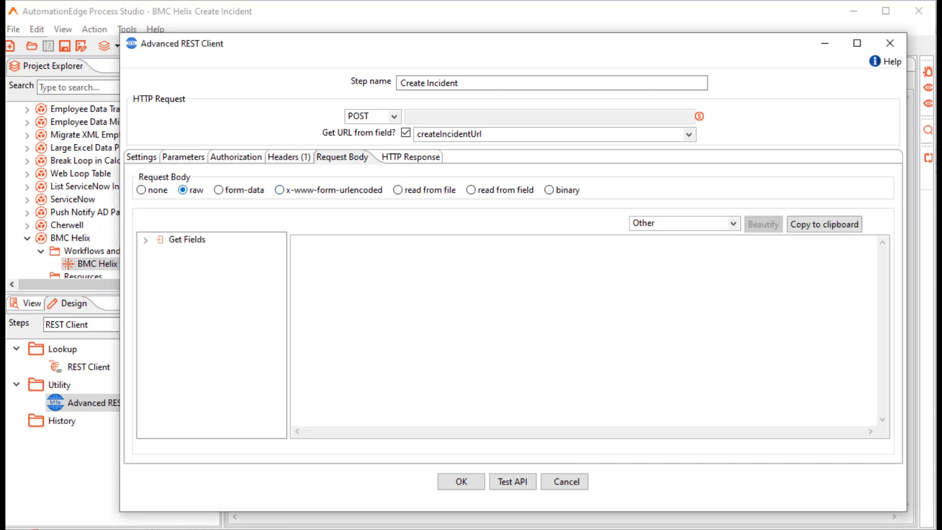
pyautogui.doubleClick(187, 239)
pyautogui.write('{ "values": {   "First_Name": "?{FirstName}",   "Last_Name": "?{LastName}",   "Description": "?{ShortDescription}",   "Impact": "?{Impact}",   "Urgency": "?{Urgency}",   "Status": "?{Status}",   "Reported Source": "?{ReportedSource}",   "Service_Type": "?{ServiceType}"   } }')
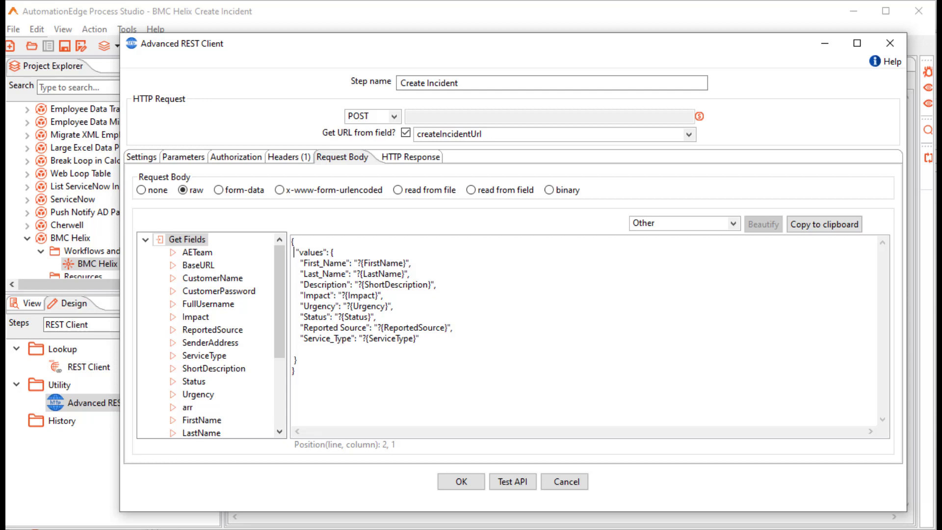
# Rename the response fields to IncidentStatus, RecordLocation and Incident, and save the step.
pyautogui.click(411, 157)
pyautogui.moveTo(462, 195); pyautogui.dragTo(407, 196)
pyautogui.press('BackSpace')
pyautogui.write('In')
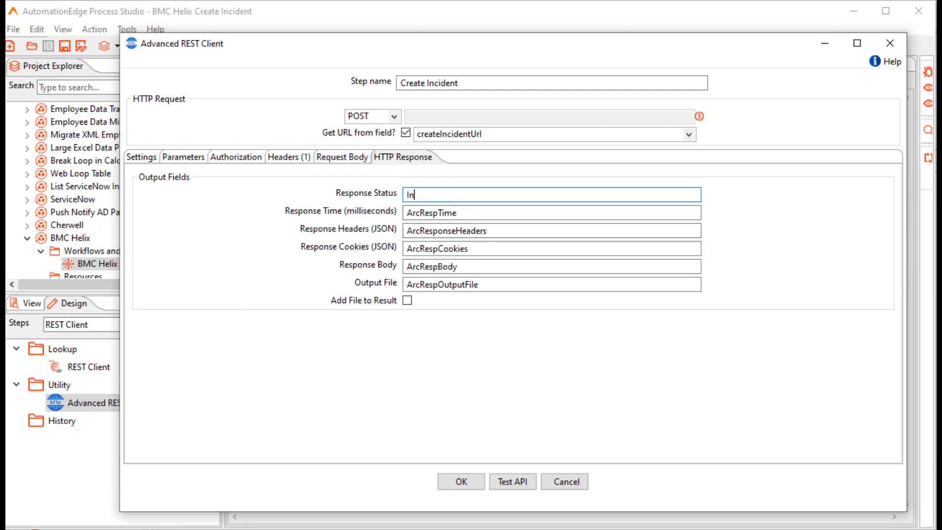
pyautogui.write('cidentStatus')
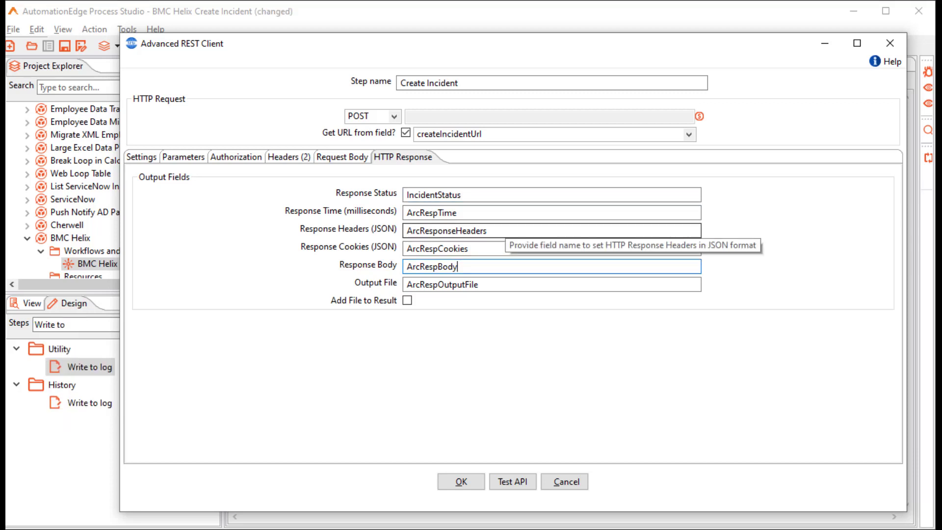
pyautogui.moveTo(486, 231); pyautogui.dragTo(407, 231)
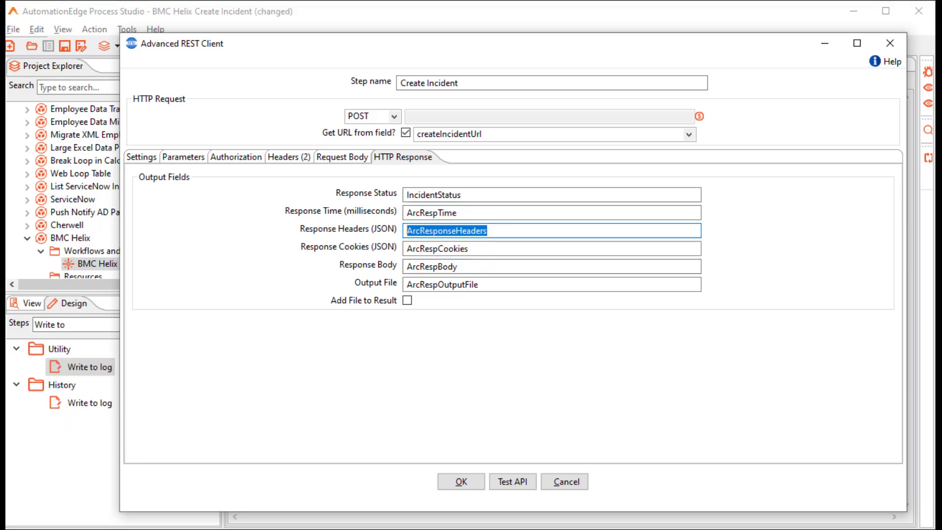
pyautogui.write('RecordLocation')
pyautogui.press('Tab')
pyautogui.press('Tab')
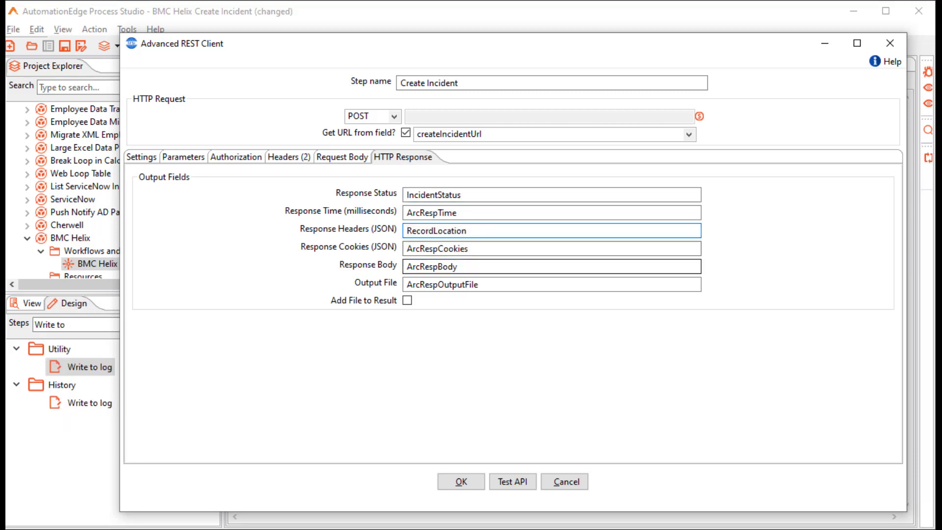
pyautogui.write('Incident')
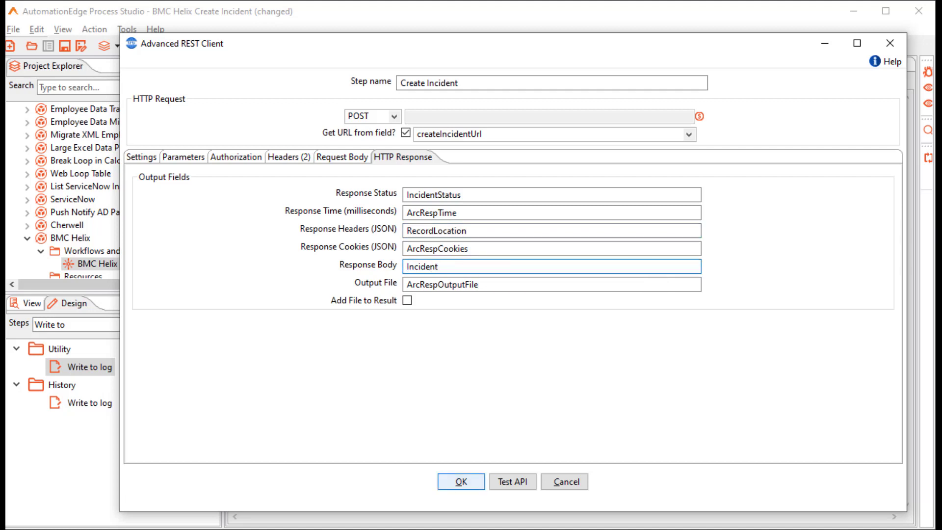
pyautogui.click(461, 482)
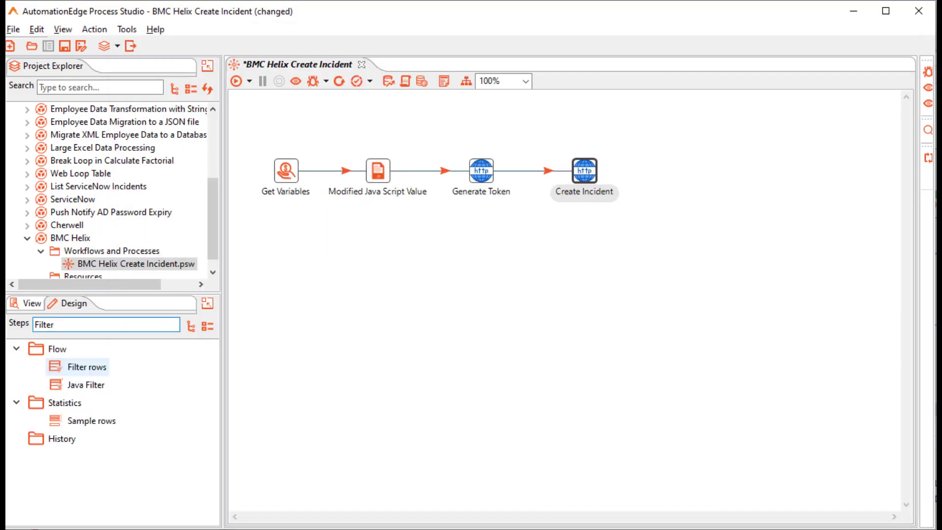
# Add the Incident Rows Created filter, routing true rows to JSON Input and false rows to Write to log.
pyautogui.doubleClick(87, 367)
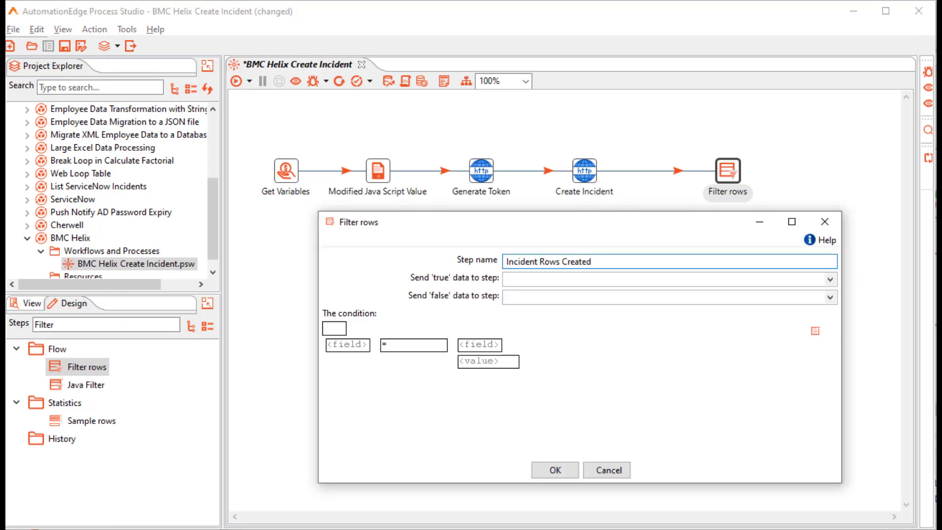
pyautogui.press('Return')
pyautogui.click(118, 325)
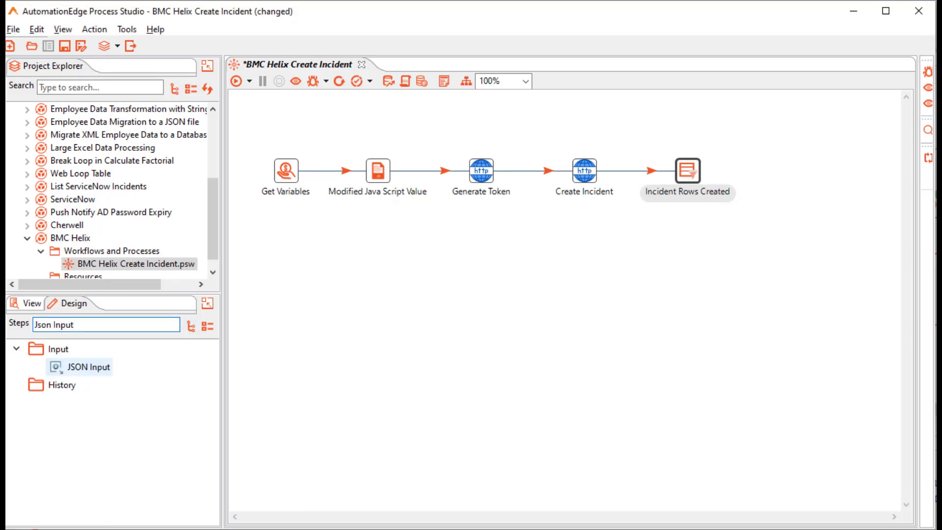
pyautogui.doubleClick(88, 367)
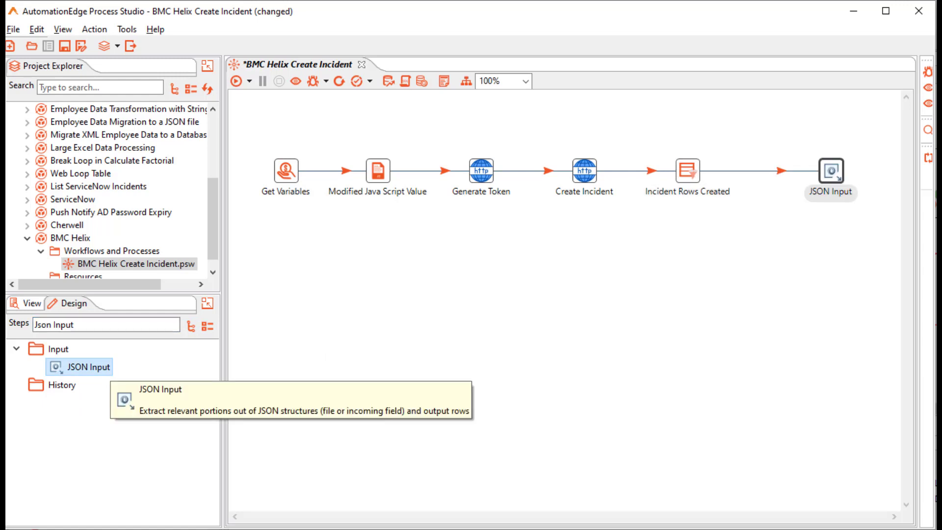
pyautogui.moveTo(90, 368); pyautogui.dragTo(688, 262)
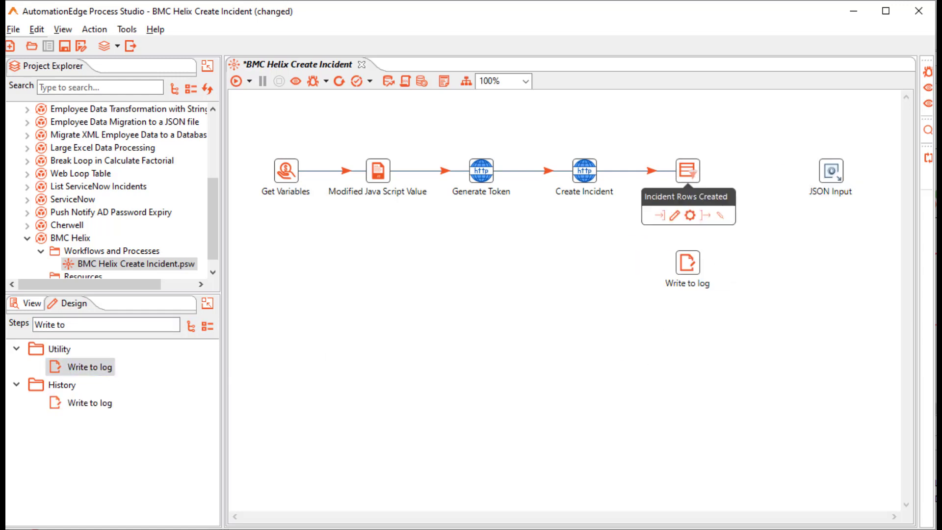
pyautogui.moveTo(705, 215); pyautogui.dragTo(831, 172)
pyautogui.click(864, 184)
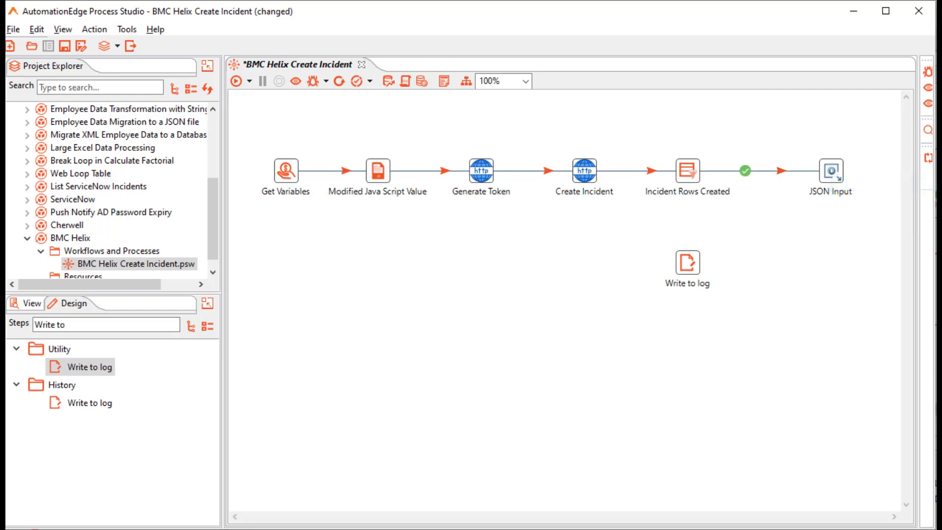
pyautogui.moveTo(697, 215); pyautogui.dragTo(690, 267)
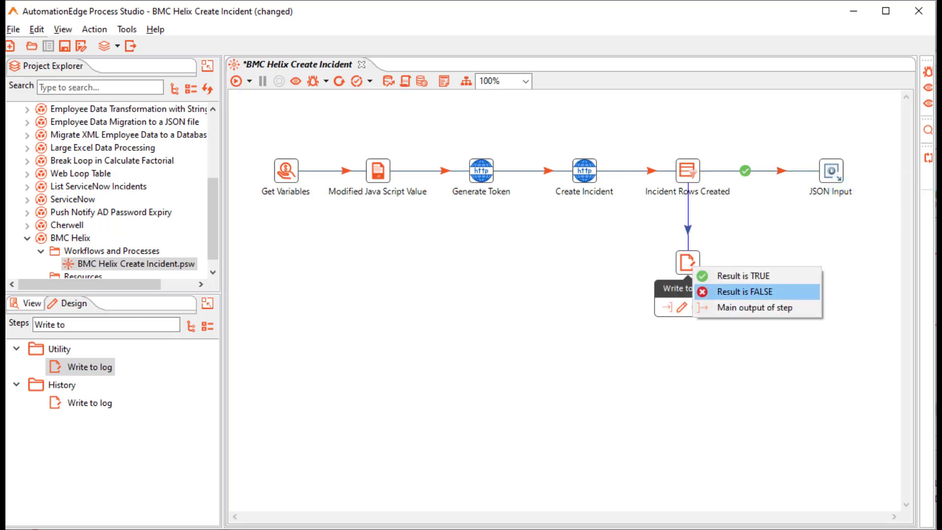
pyautogui.click(744, 291)
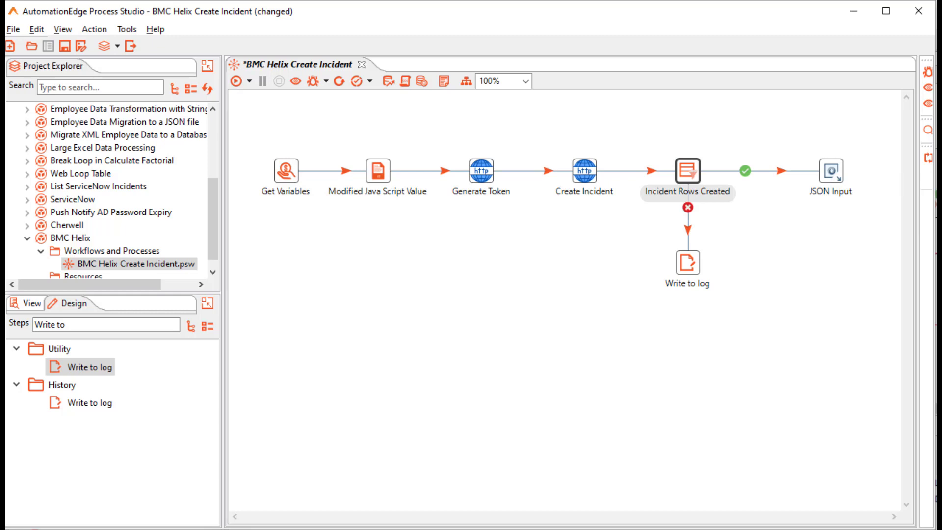
# Set the filter condition to IncidentStatus = 201 Created.
pyautogui.doubleClick(687, 171)
pyautogui.click(348, 345)
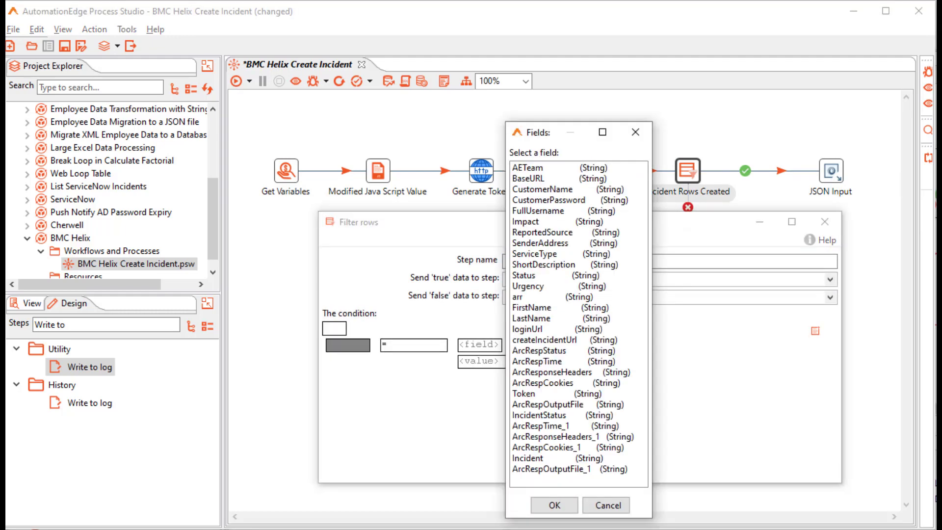
pyautogui.doubleClick(539, 415)
pyautogui.click(565, 361)
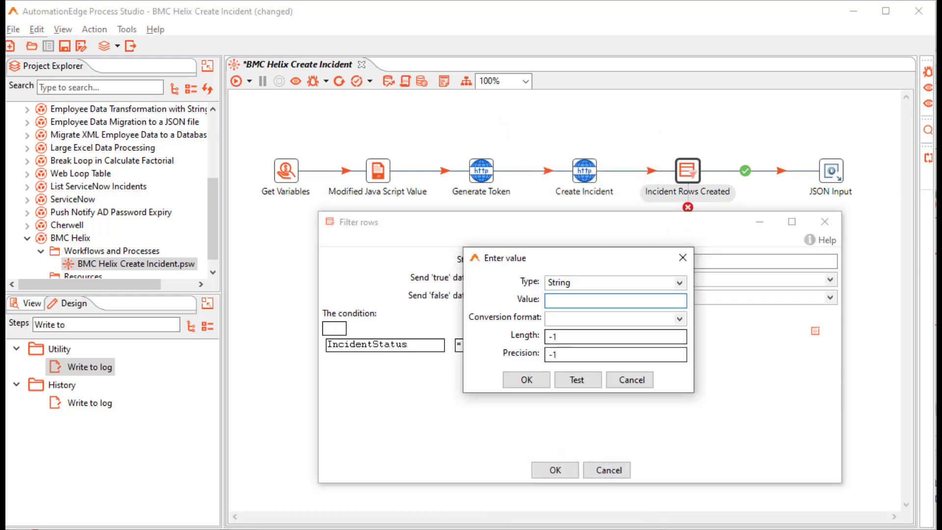
pyautogui.write('201 Created')
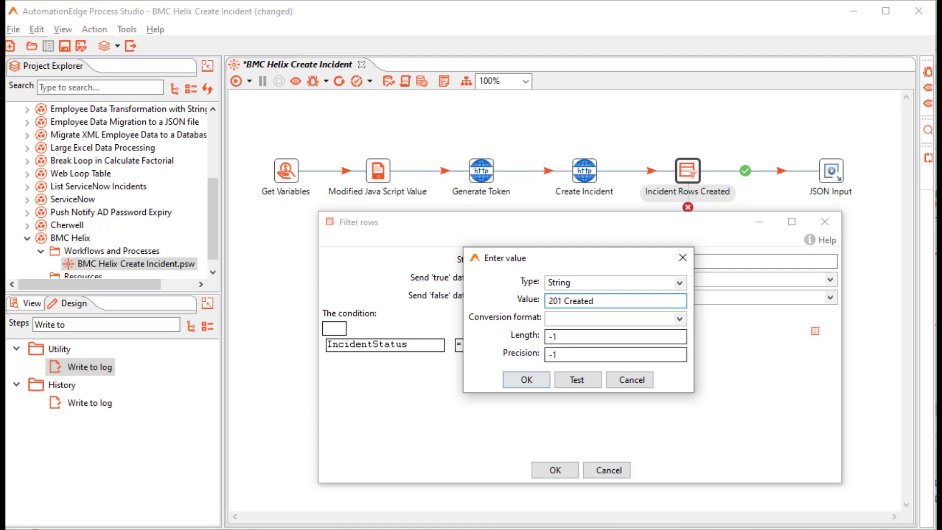
pyautogui.click(527, 380)
pyautogui.click(557, 472)
pyautogui.doubleClick(832, 171)
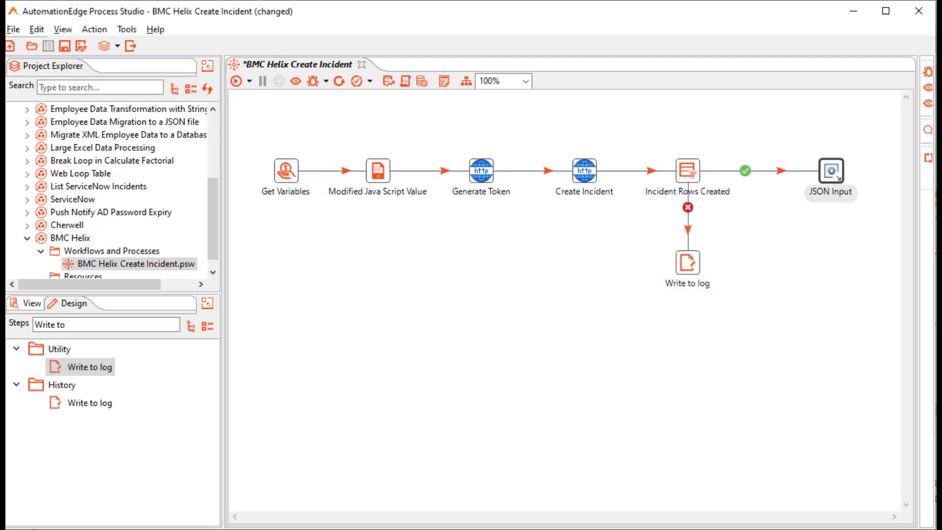
# Rename the steps Get Link and Error log, and read the JSON from the RecordLocation field.
pyautogui.write('G')
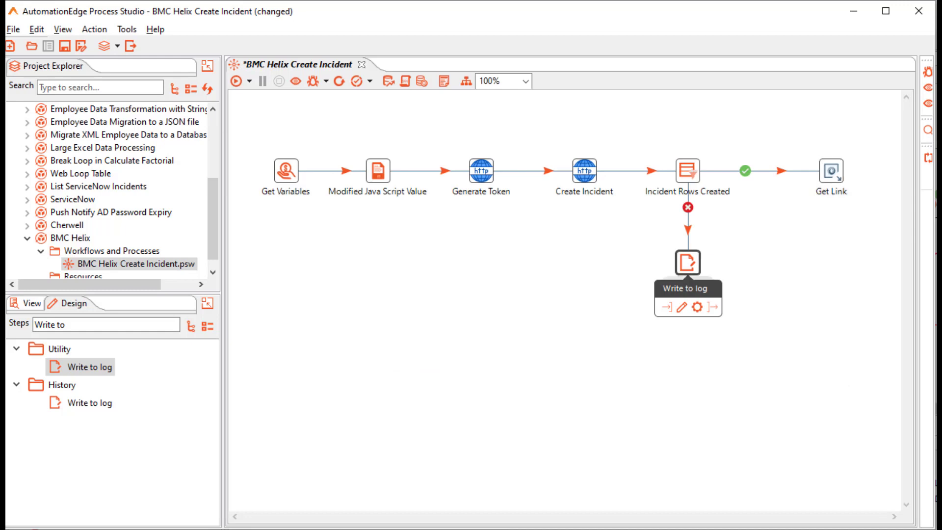
pyautogui.doubleClick(687, 264)
pyautogui.write('Error log')
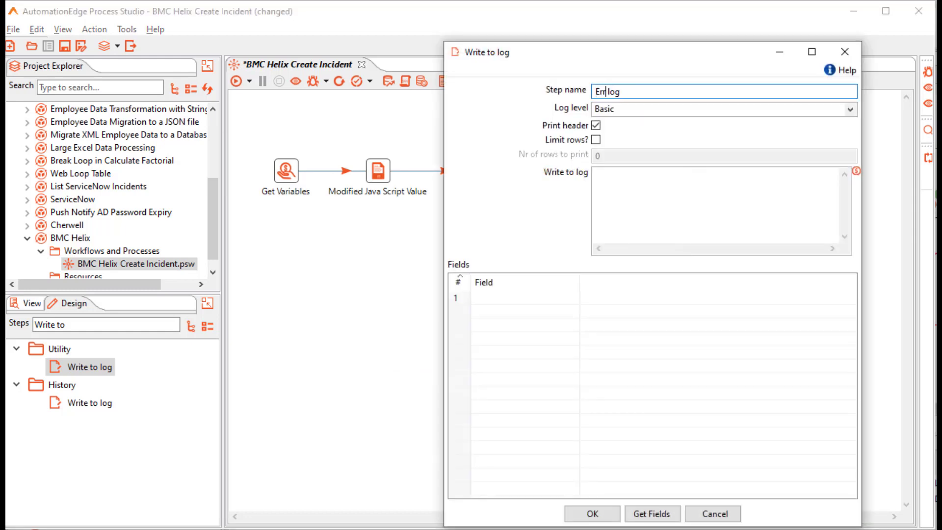
pyautogui.click(593, 514)
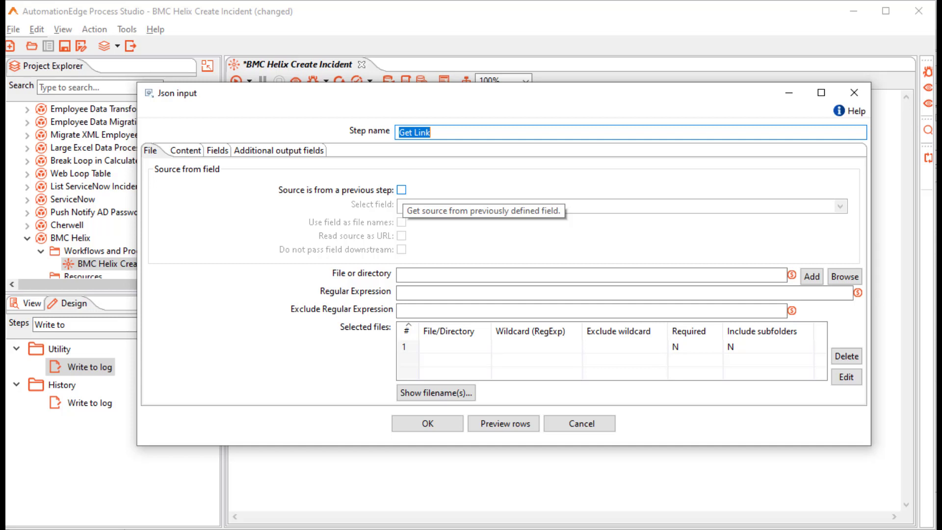
pyautogui.click(401, 189)
pyautogui.click(840, 206)
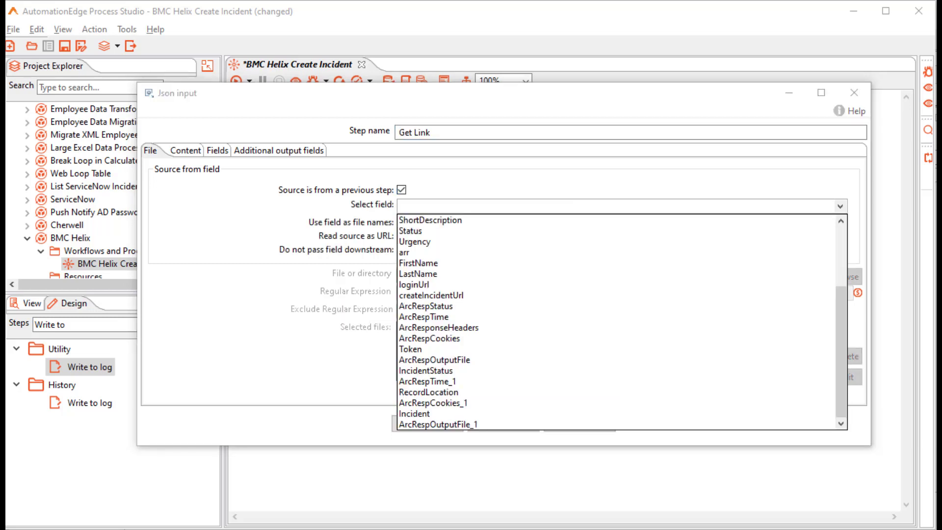
pyautogui.click(429, 393)
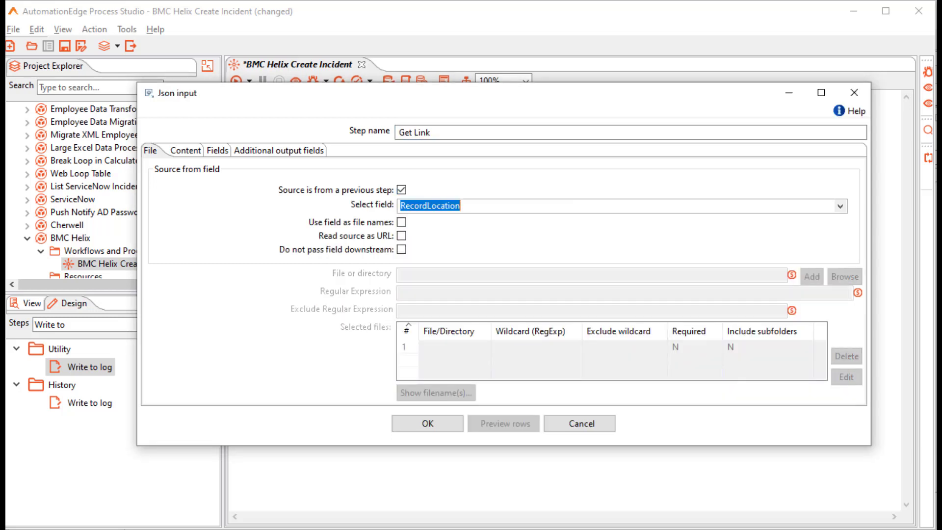
# Define output fields key ($..key) and RecordLink ($..value) and save Get Link.
pyautogui.click(217, 150)
pyautogui.click(191, 187)
pyautogui.write('key')
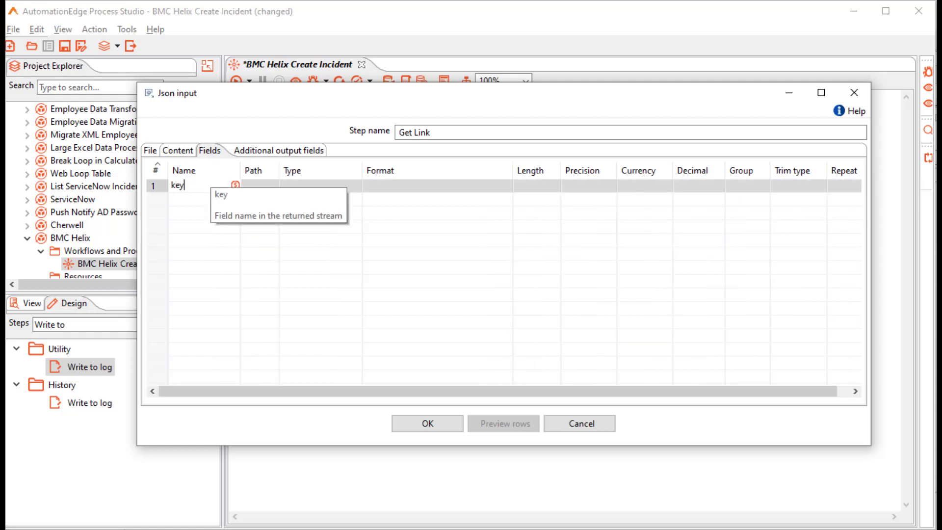
pyautogui.press('Tab')
pyautogui.write('$..key')
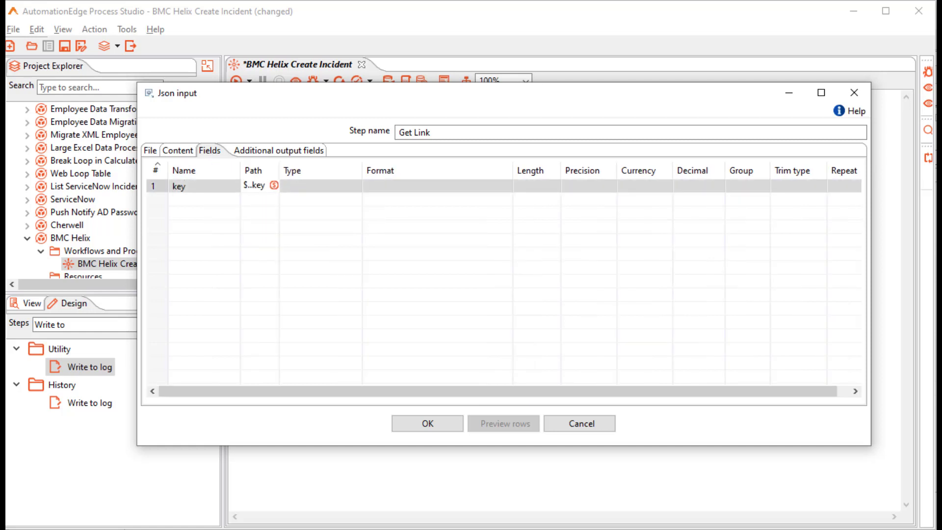
pyautogui.click(196, 198)
pyautogui.write('RecordLink')
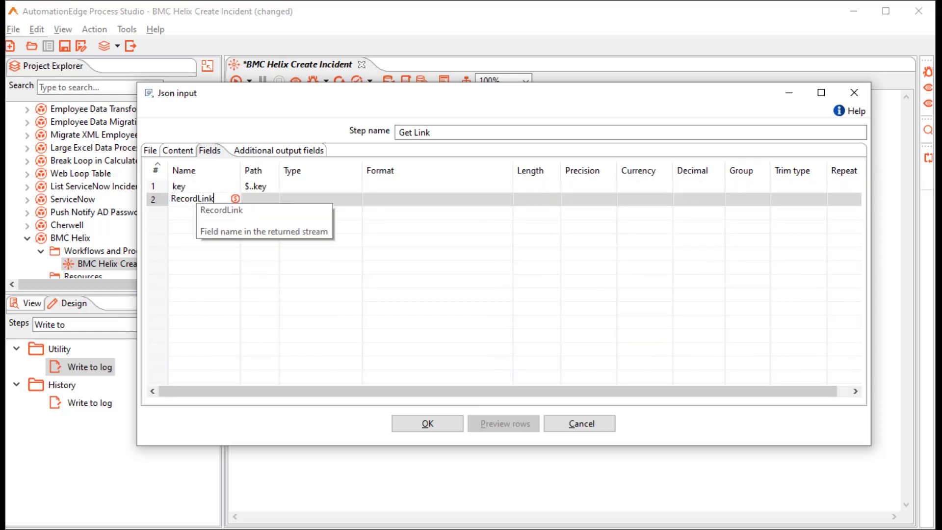
pyautogui.press('Tab')
pyautogui.write('$..value')
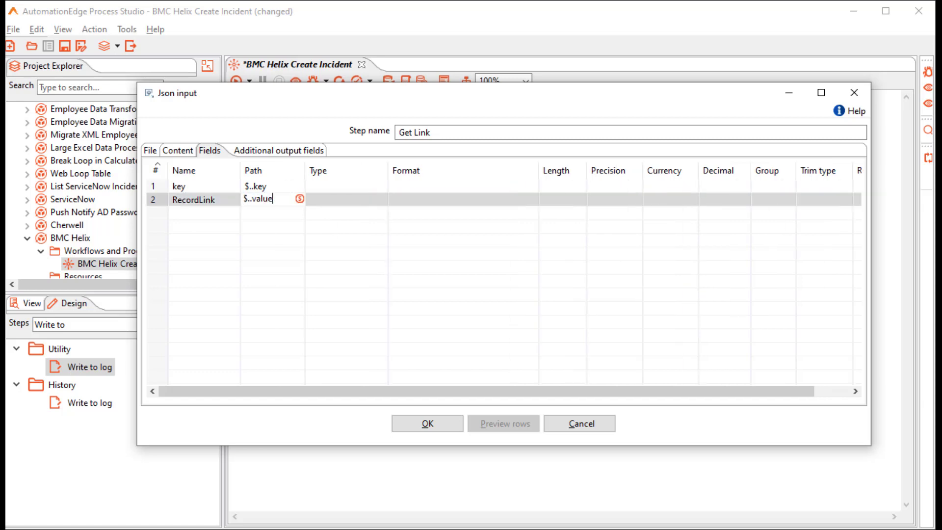
pyautogui.click(435, 425)
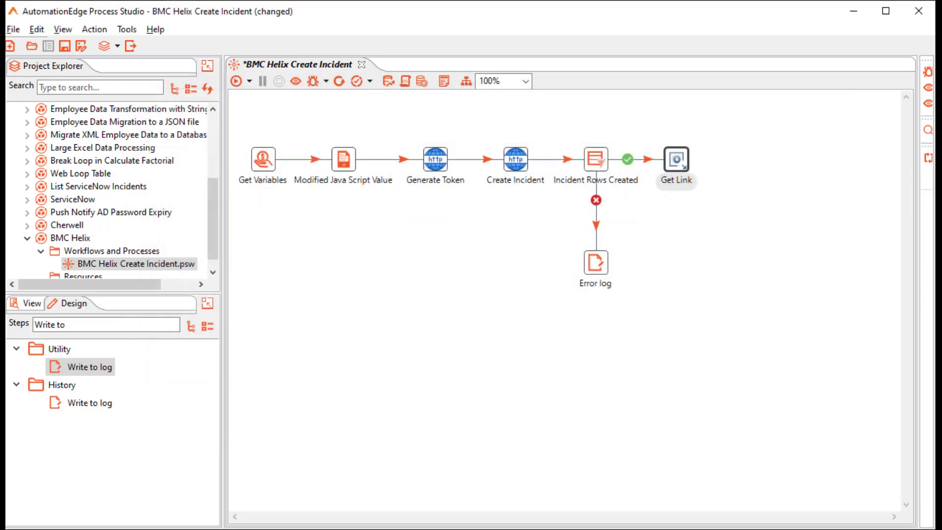
# Paste the 'Error while Incident Creation' banner into the Error log step's message.
pyautogui.doubleClick(596, 262)
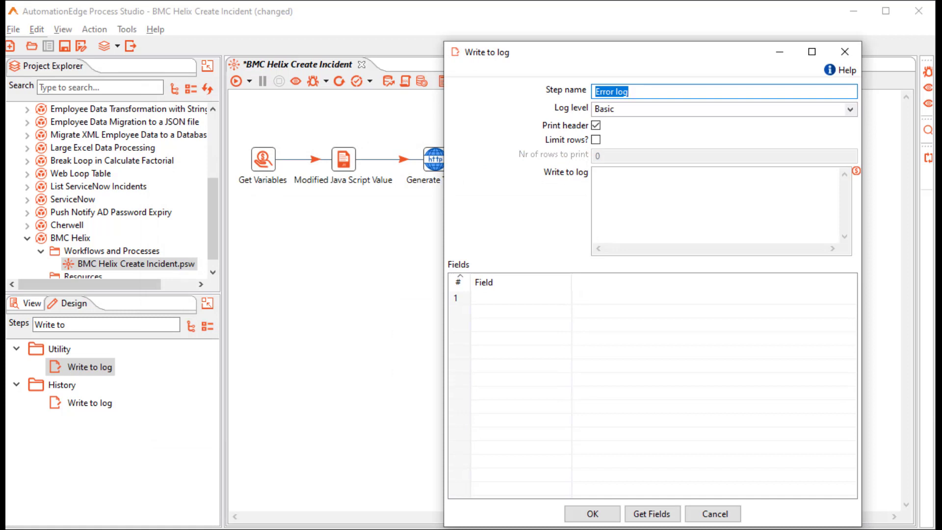
pyautogui.click(596, 173)
pyautogui.write('================================   Error while Incident Creation  ================================')
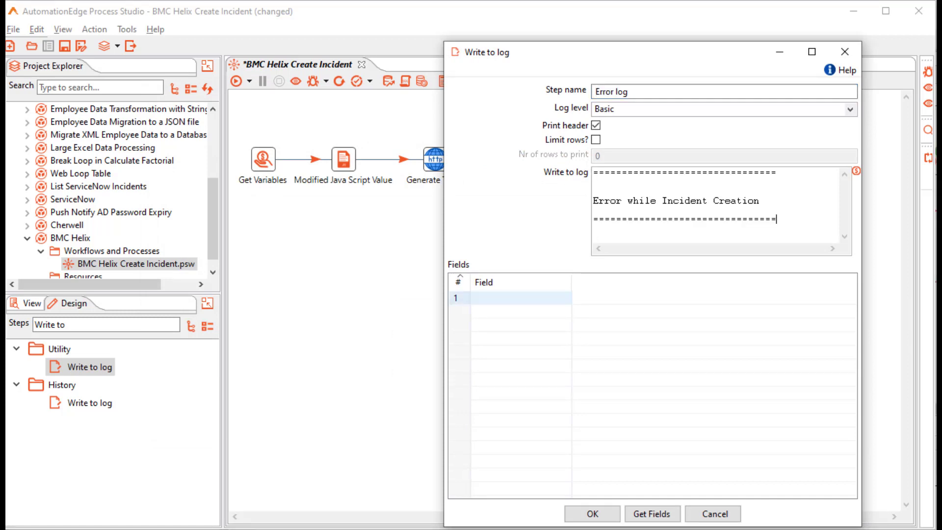
pyautogui.click(593, 513)
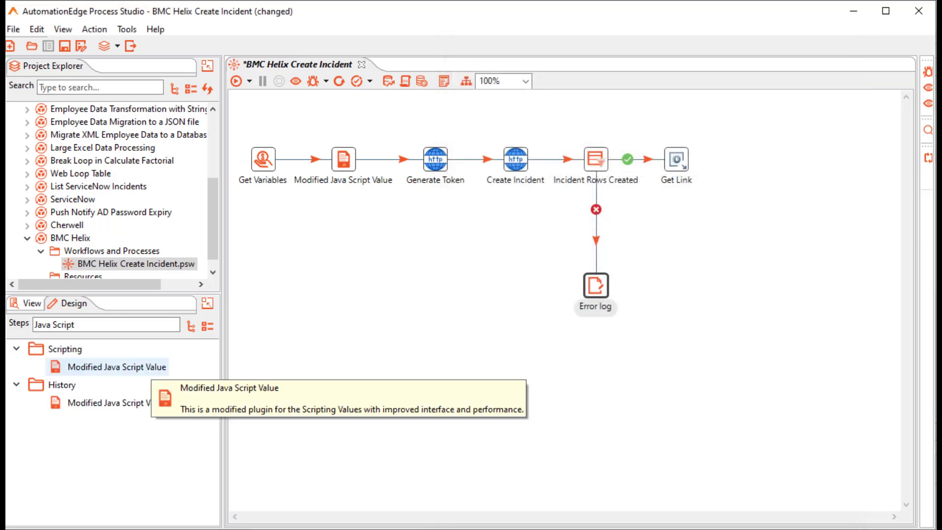
# Insert a Modified Java Script Value step on the error hop that sets error to 'Failed to Create Incident'.
pyautogui.moveTo(117, 368); pyautogui.dragTo(595, 216)
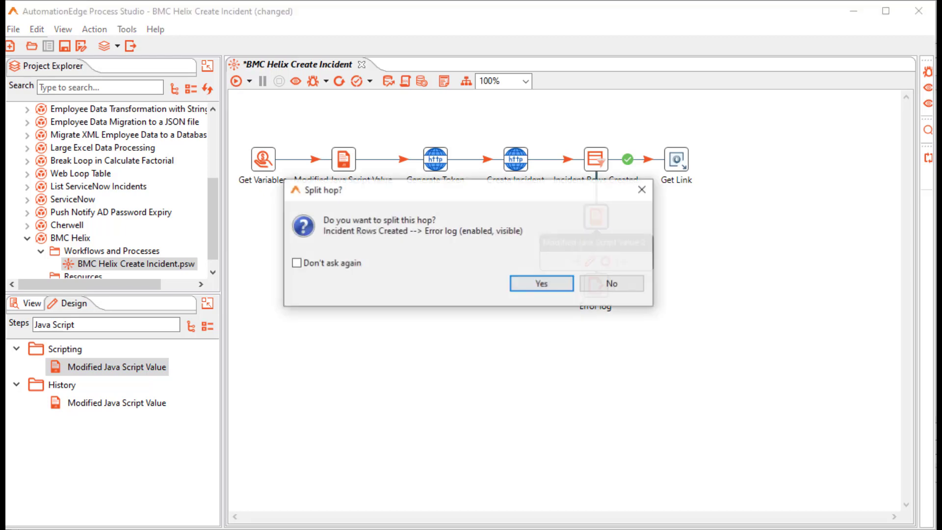
pyautogui.press('Return')
pyautogui.doubleClick(596, 216)
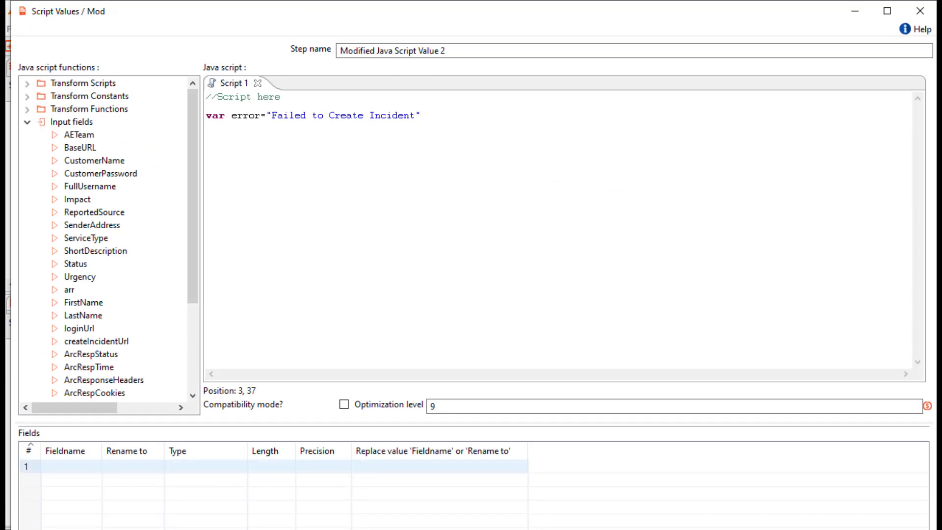
pyautogui.click(512, 506)
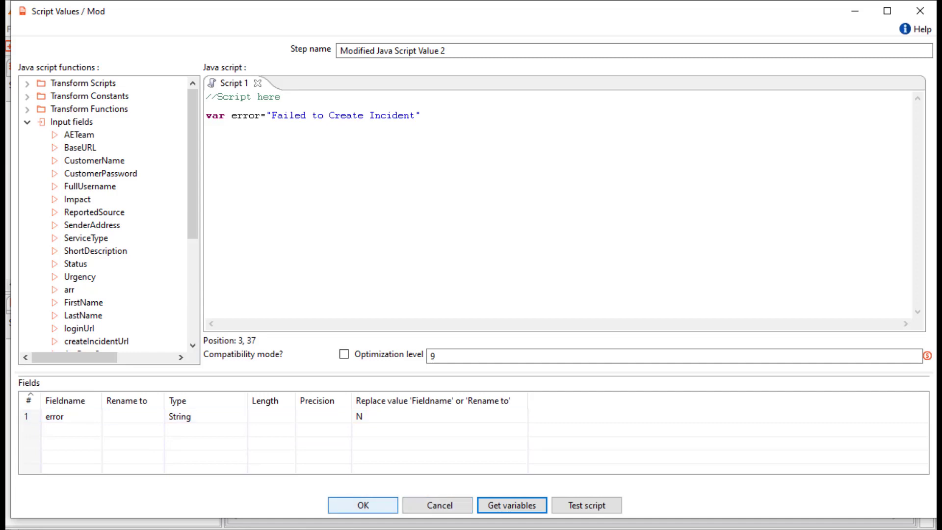
pyautogui.click(364, 505)
pyautogui.click(596, 297)
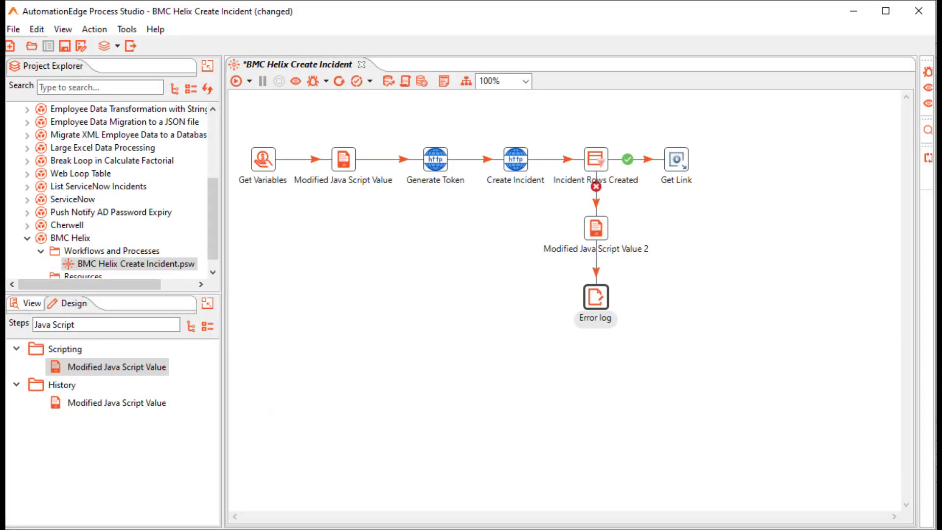
# Make the Error log step log the error field.
pyautogui.doubleClick(596, 297)
pyautogui.click(520, 298)
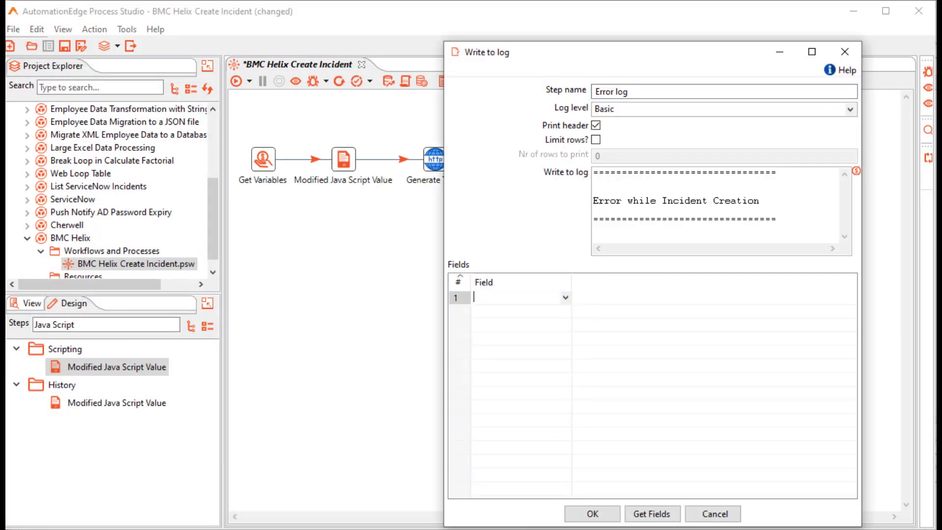
pyautogui.click(566, 298)
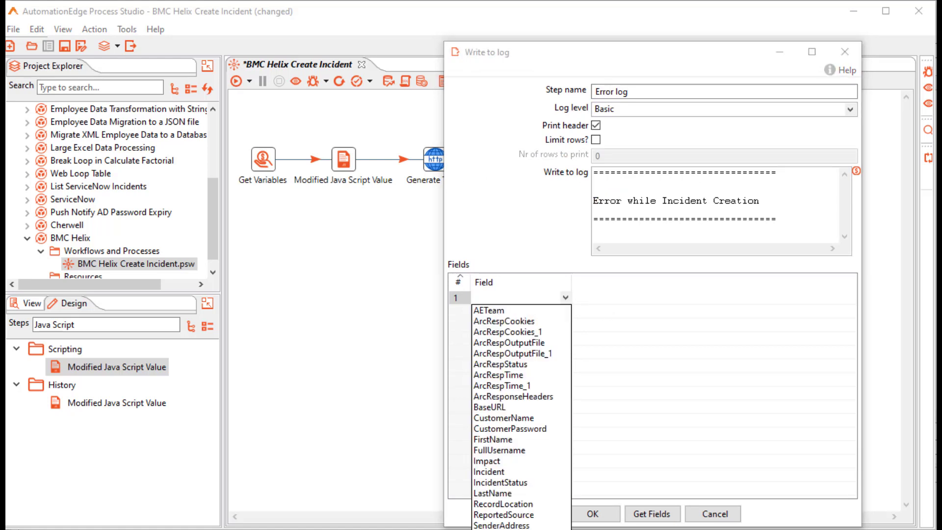
pyautogui.click(491, 528)
pyautogui.click(592, 514)
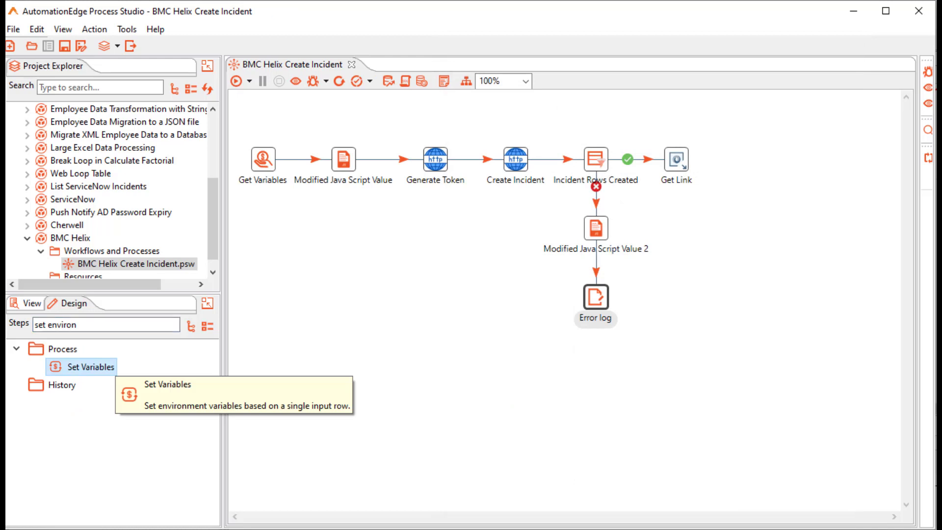
# Add a Set Variables step after Error log storing error as errorMsg, valid in the root process.
pyautogui.doubleClick(90, 367)
pyautogui.moveTo(619, 354); pyautogui.dragTo(596, 377)
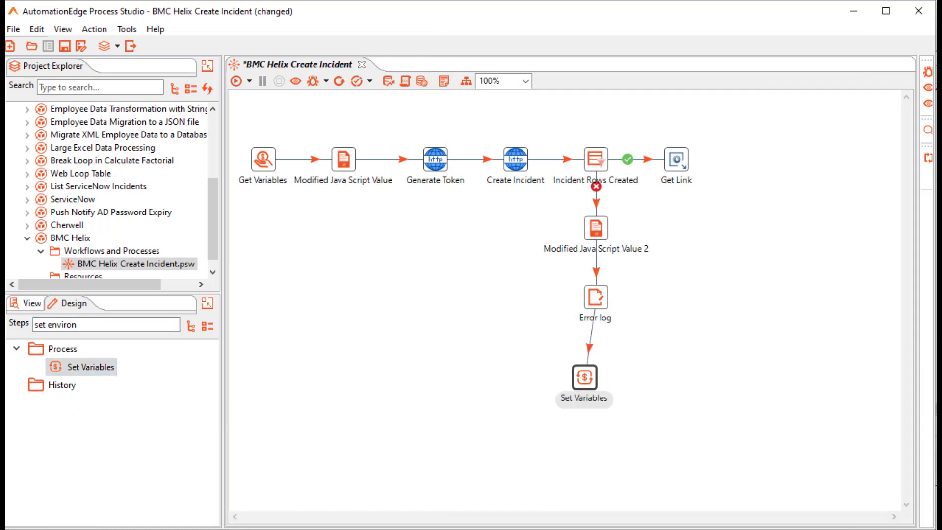
pyautogui.moveTo(596, 376)
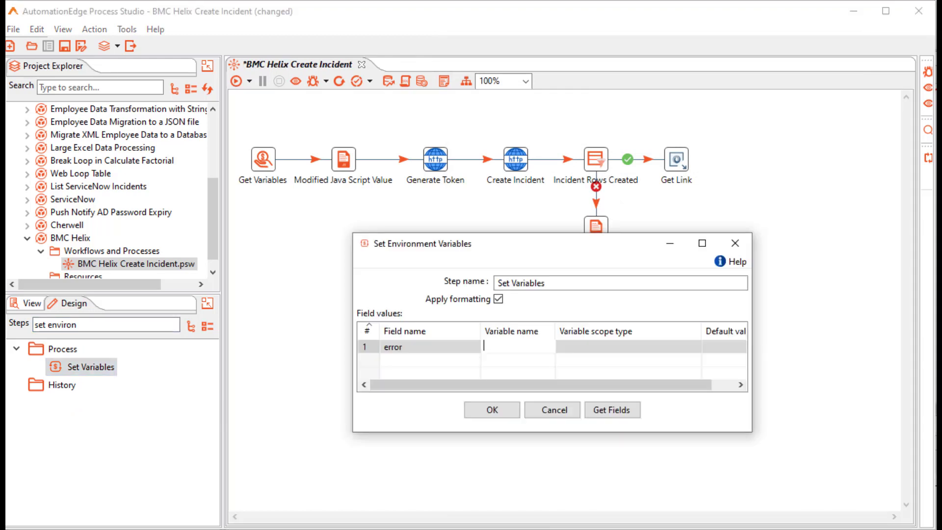
pyautogui.write('errorMsg')
pyautogui.press('Tab')
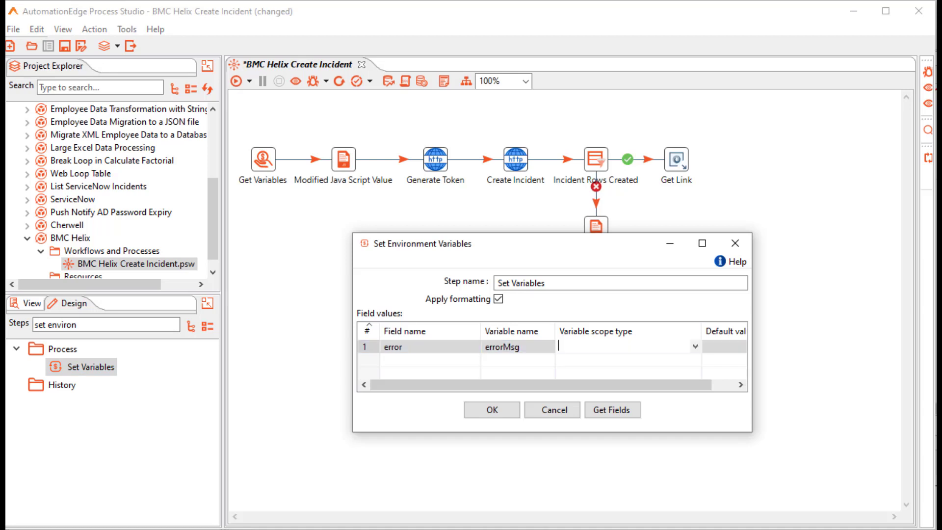
pyautogui.click(603, 392)
pyautogui.click(492, 411)
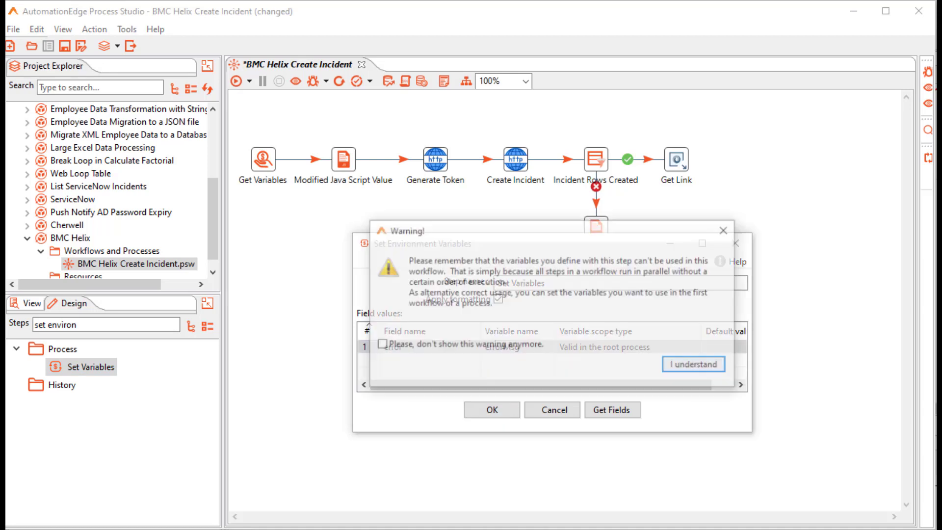
pyautogui.click(693, 364)
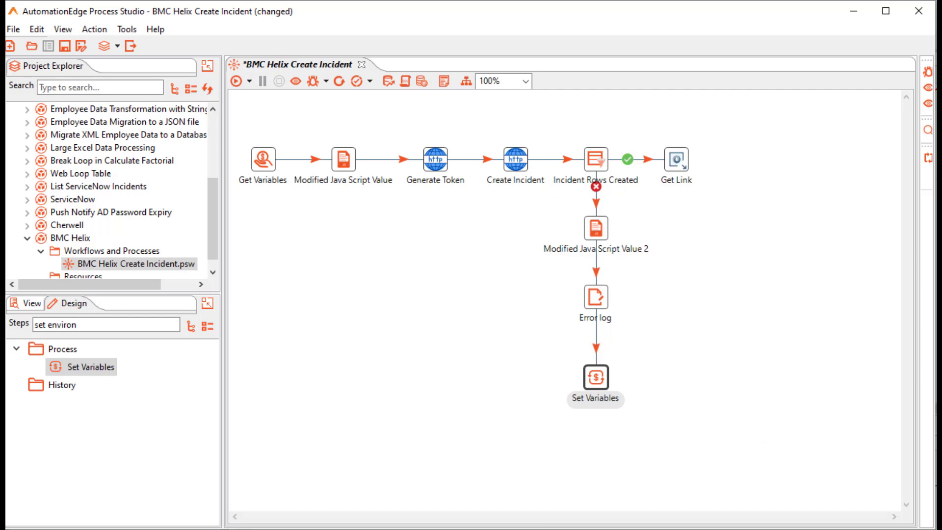
# Set Generate Token's error handling descriptions fieldname to 'error'.
pyautogui.rightClick(436, 167)
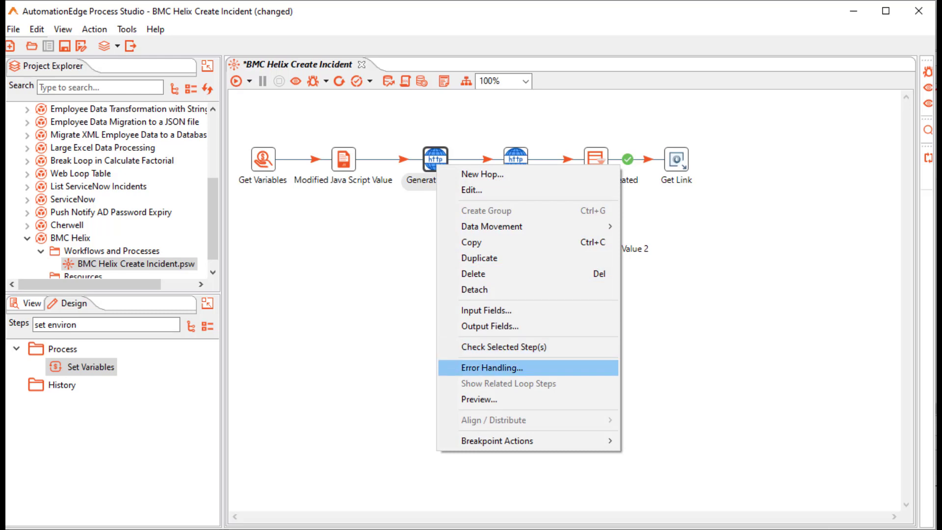
pyautogui.click(492, 368)
pyautogui.click(510, 310)
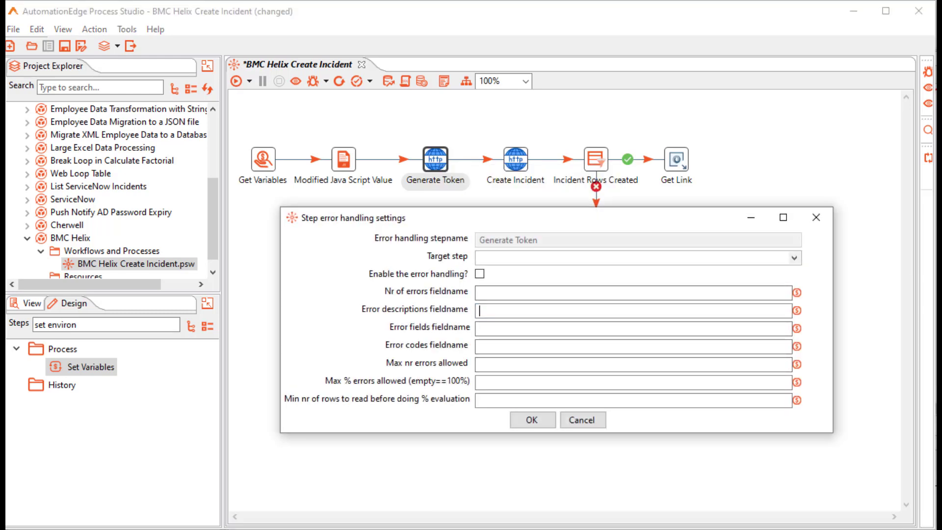
pyautogui.write('error')
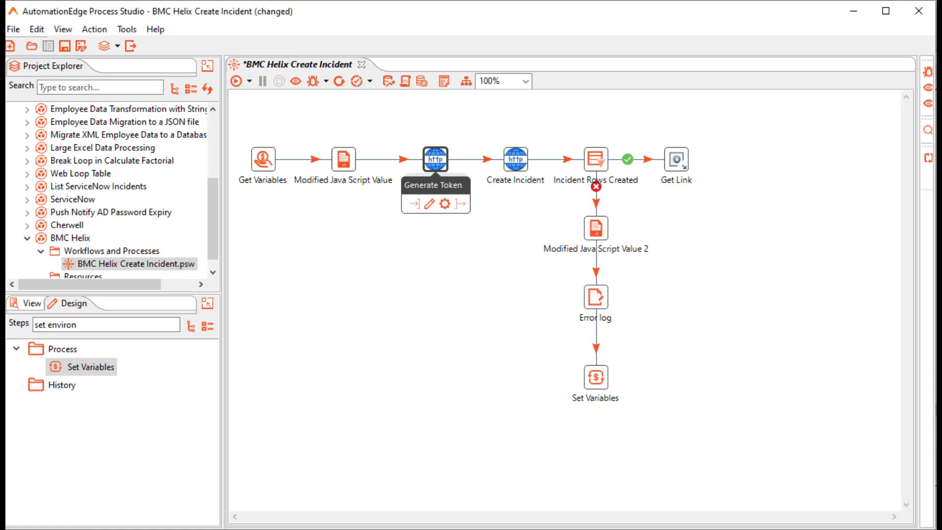
# Connect Generate Token to Error log with an error-handling hop.
pyautogui.moveTo(463, 204); pyautogui.dragTo(595, 295)
pyautogui.click(663, 324)
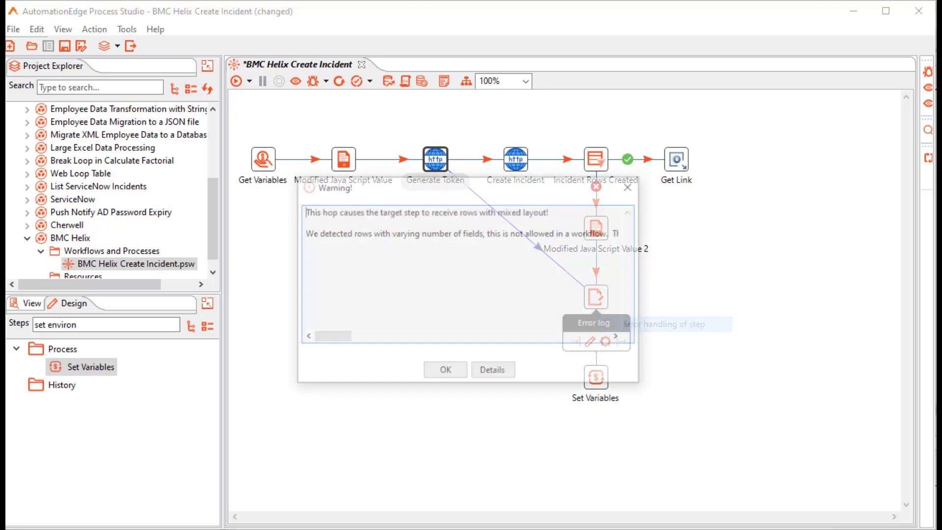
pyautogui.click(442, 370)
pyautogui.rightClick(515, 159)
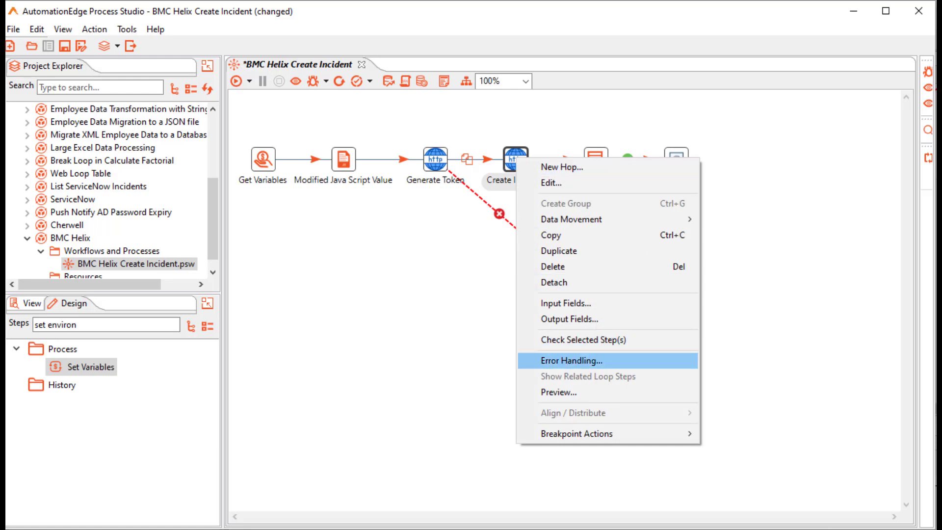
# Give Create Incident error descriptions fieldname 'error' and an error-handling hop to Error log.
pyautogui.click(572, 360)
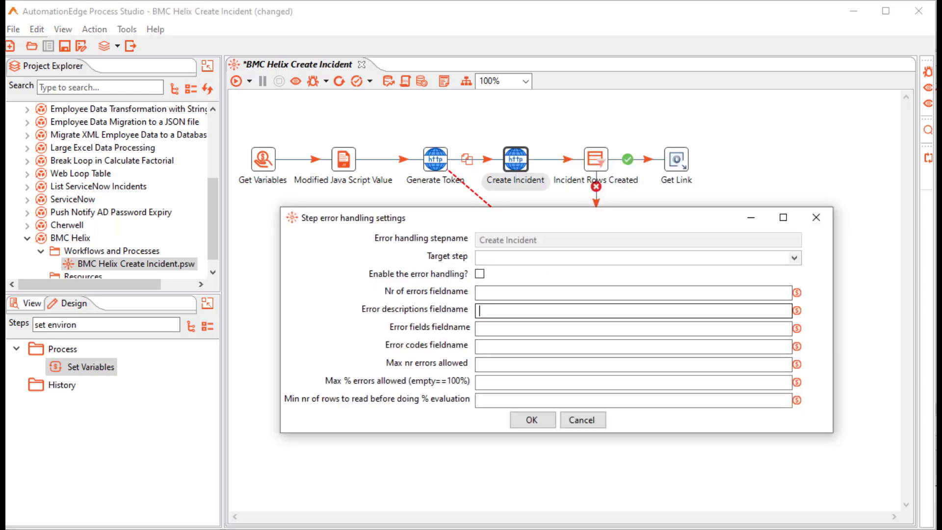
pyautogui.write('error')
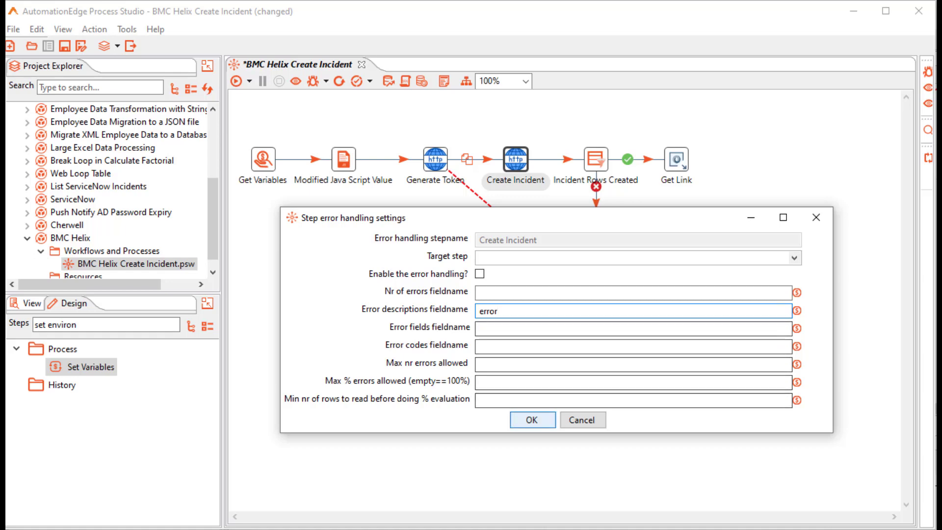
pyautogui.press('Return')
pyautogui.moveTo(541, 203); pyautogui.dragTo(596, 297)
pyautogui.click(658, 323)
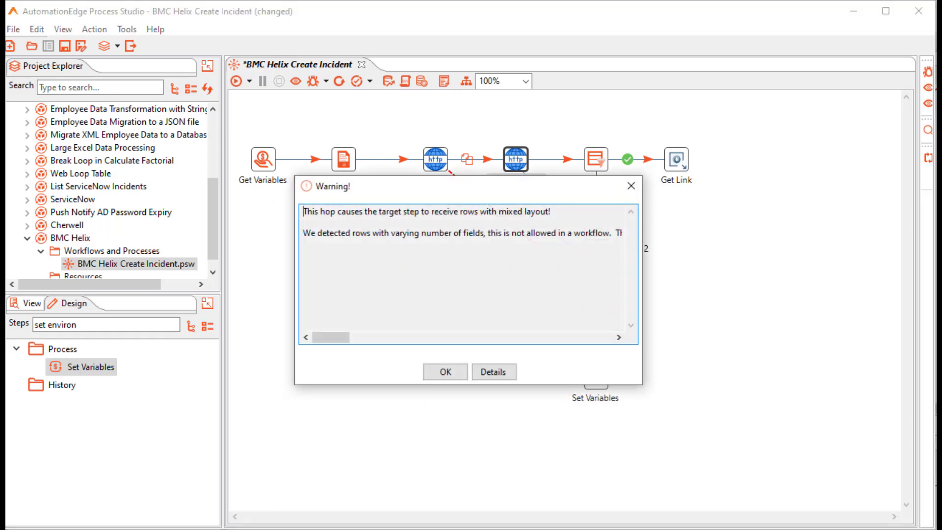
pyautogui.click(443, 372)
# Give Get Link error descriptions fieldname 'error' and an error-handling hop to Error log.
pyautogui.rightClick(682, 160)
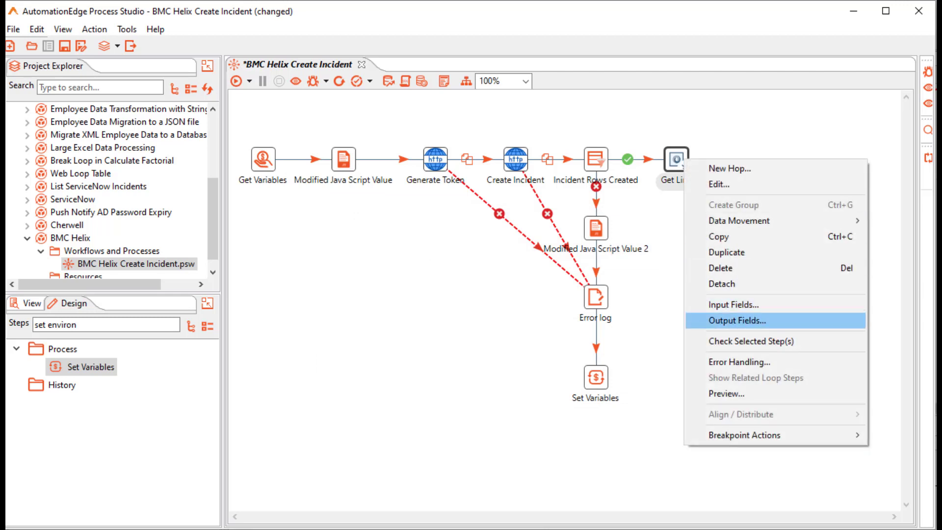
pyautogui.click(739, 361)
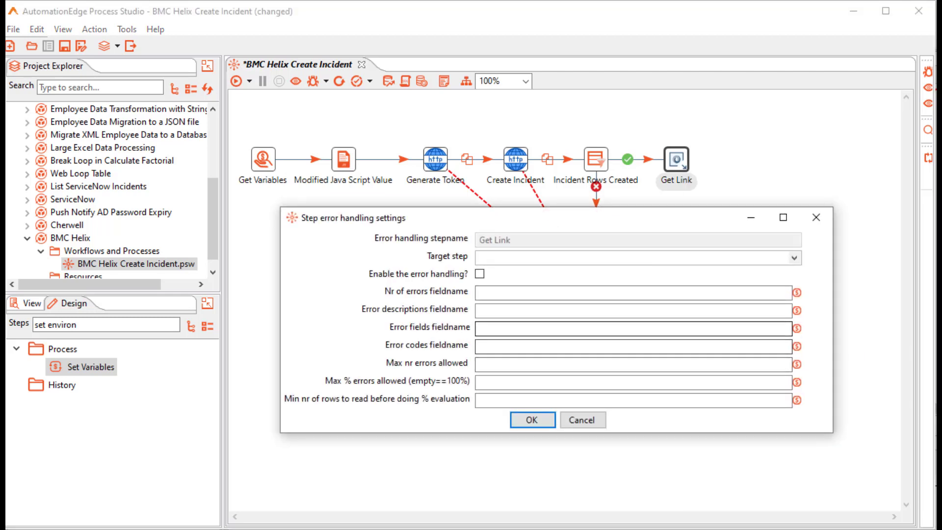
pyautogui.click(633, 311)
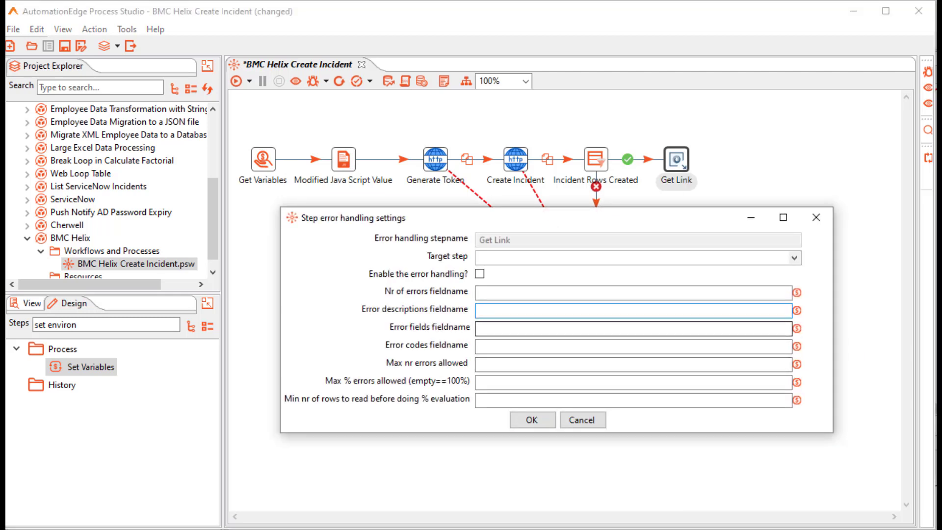
pyautogui.write('error')
pyautogui.press('Return')
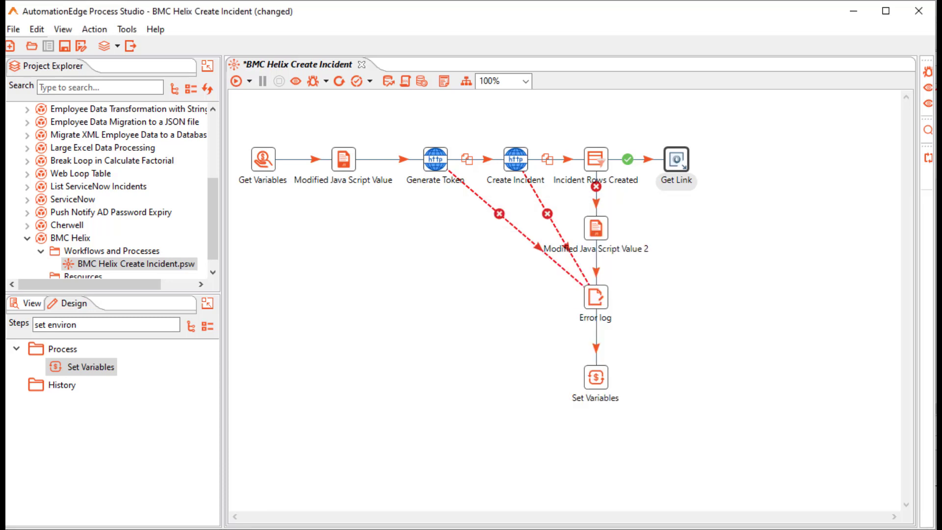
pyautogui.moveTo(677, 161)
pyautogui.moveTo(694, 204); pyautogui.dragTo(600, 295)
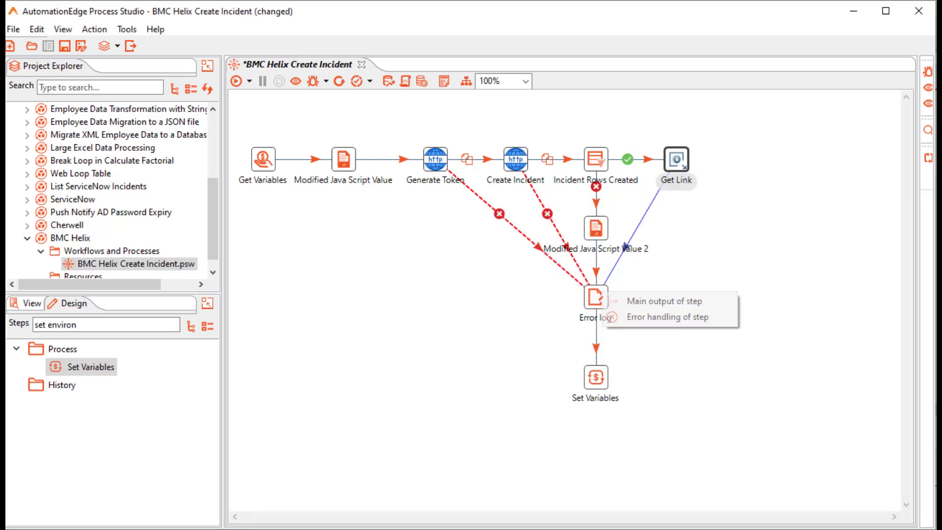
pyautogui.click(660, 317)
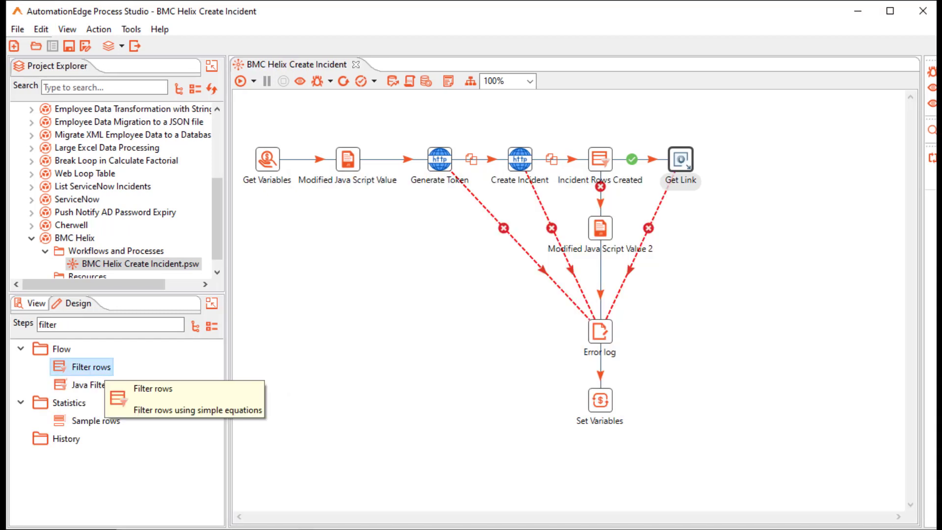
# Add Filter rows with true rows going to Advanced REST Client and false rows to Dummy.
pyautogui.doubleClick(91, 367)
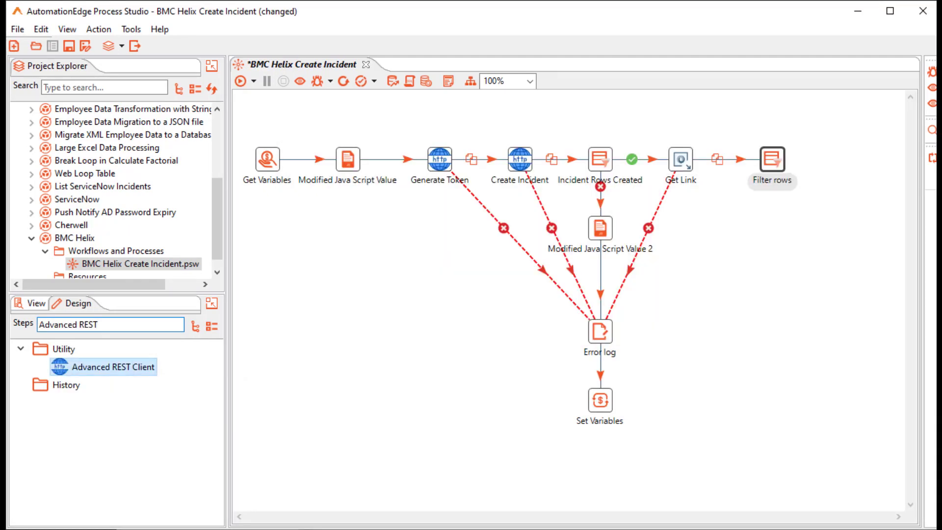
pyautogui.doubleClick(113, 367)
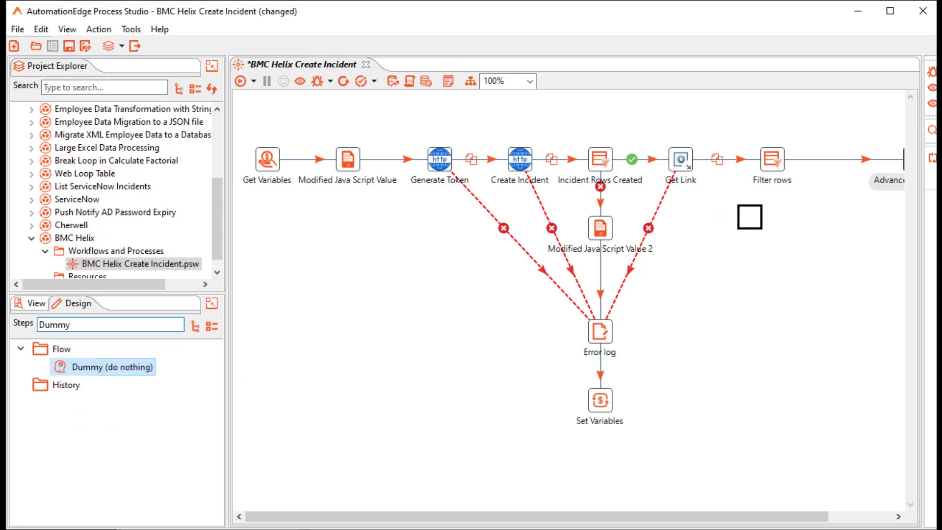
pyautogui.moveTo(749, 210); pyautogui.dragTo(727, 228)
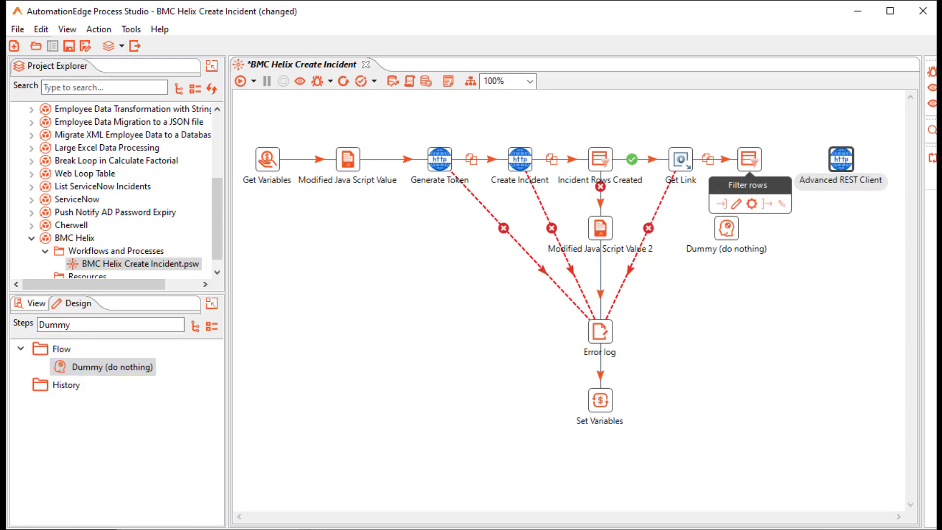
pyautogui.moveTo(768, 204); pyautogui.dragTo(841, 159)
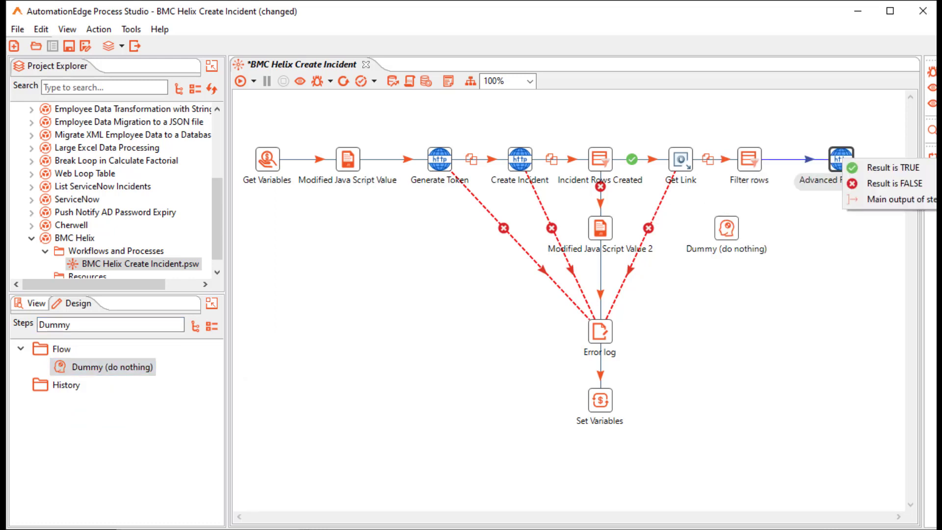
pyautogui.click(893, 168)
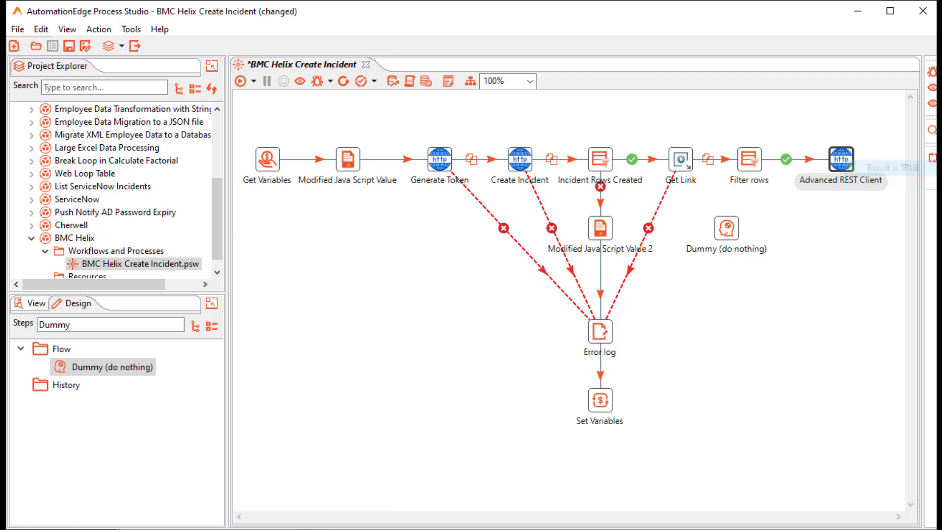
pyautogui.moveTo(750, 160)
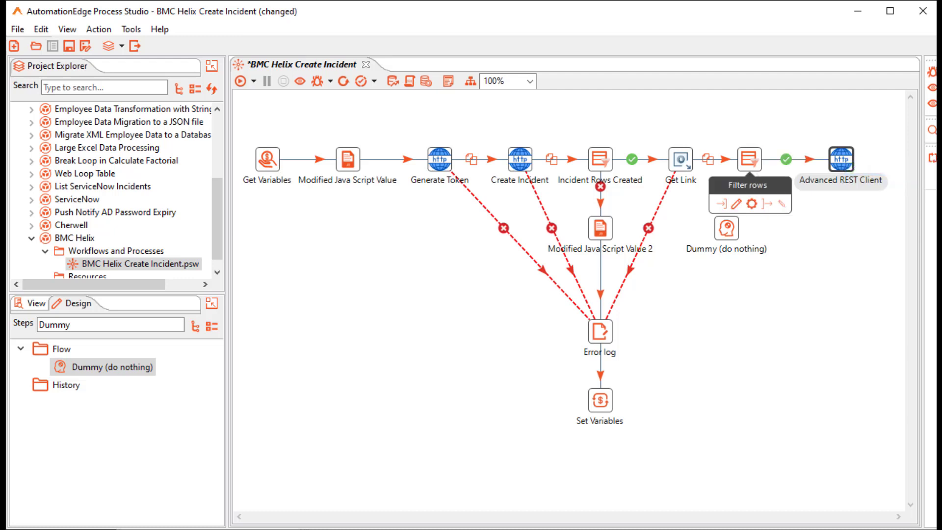
pyautogui.moveTo(768, 204); pyautogui.dragTo(728, 226)
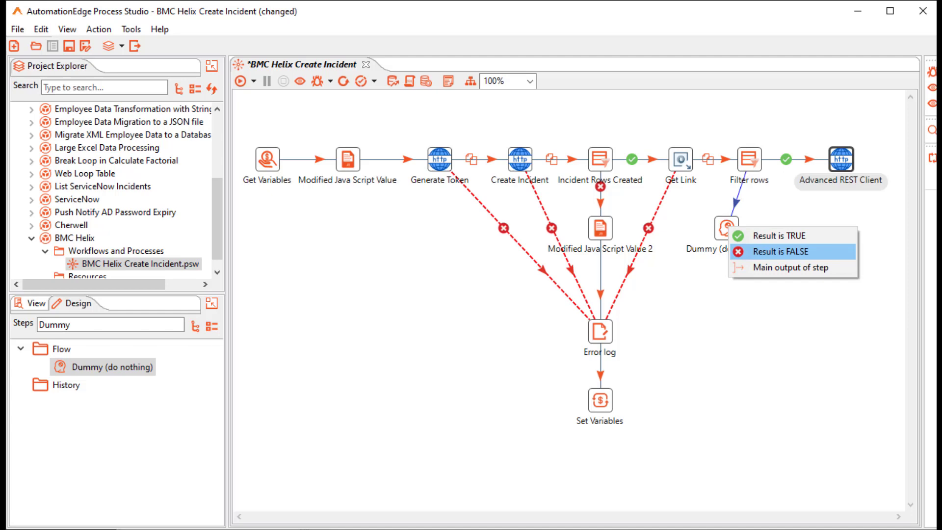
pyautogui.click(780, 251)
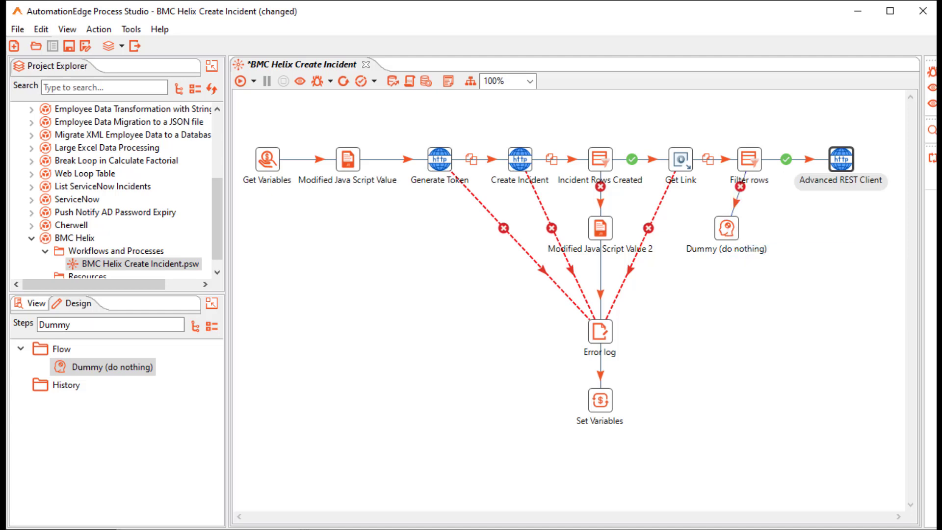
# Set the Filter rows condition on field key, comparing against the value 'Loca'.
pyautogui.doubleClick(749, 159)
pyautogui.click(348, 345)
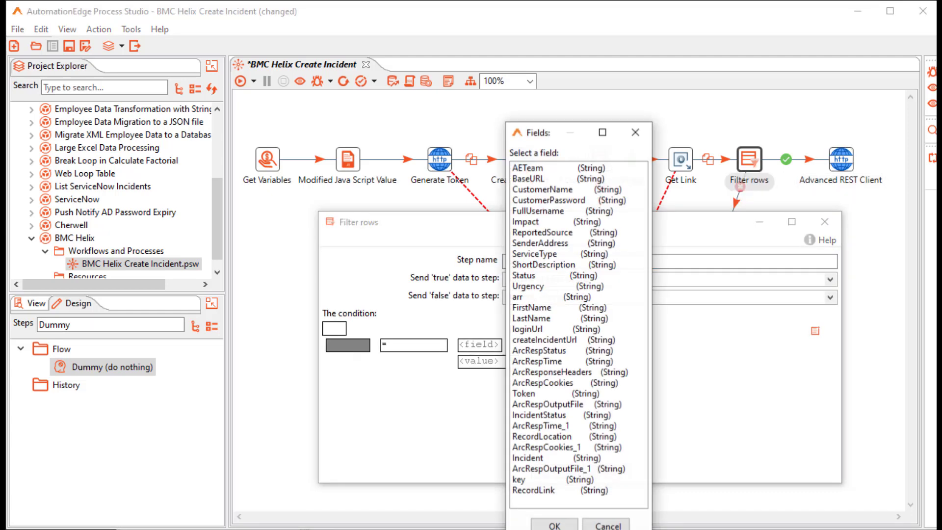
pyautogui.doubleClick(519, 480)
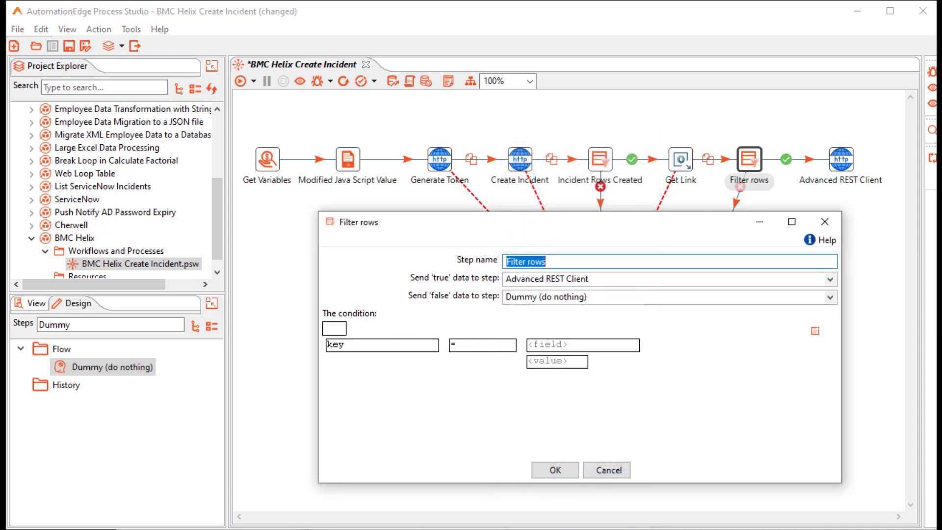
pyautogui.click(558, 361)
pyautogui.write('Loca')
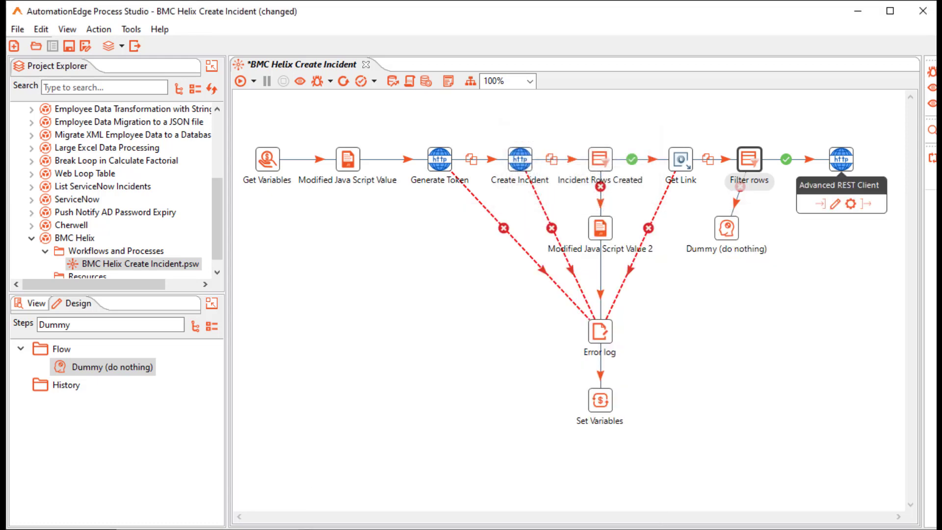
# Rename the Advanced REST Client step to 'Get Incident Number'.
pyautogui.click(841, 160)
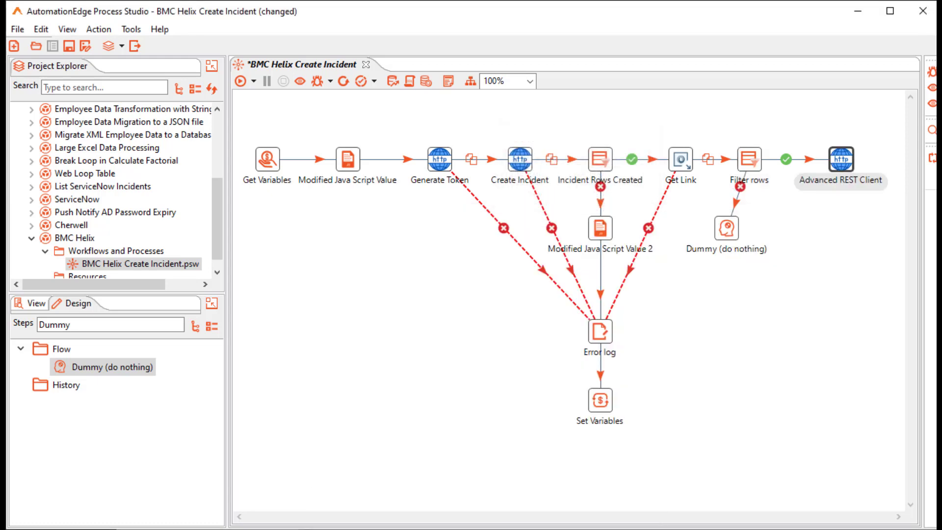
pyautogui.doubleClick(842, 160)
pyautogui.write('Get I')
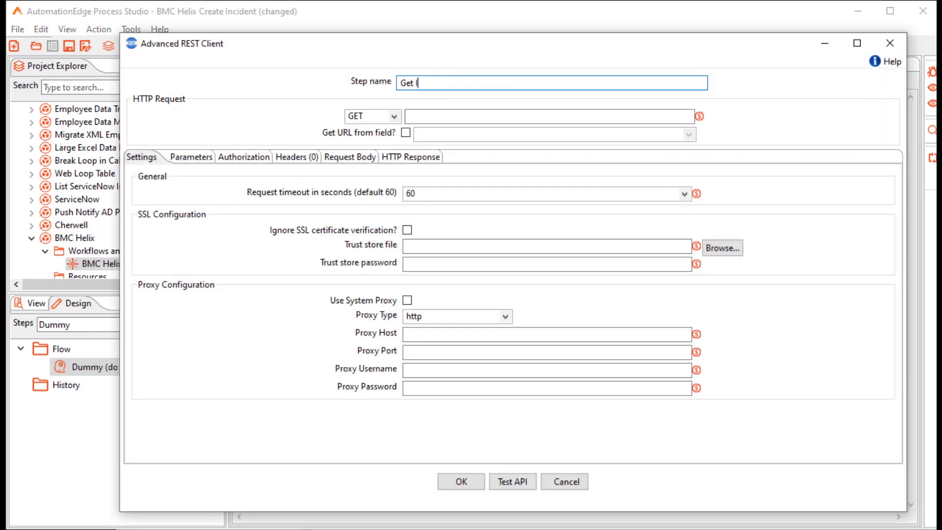
pyautogui.write('ncident Number')
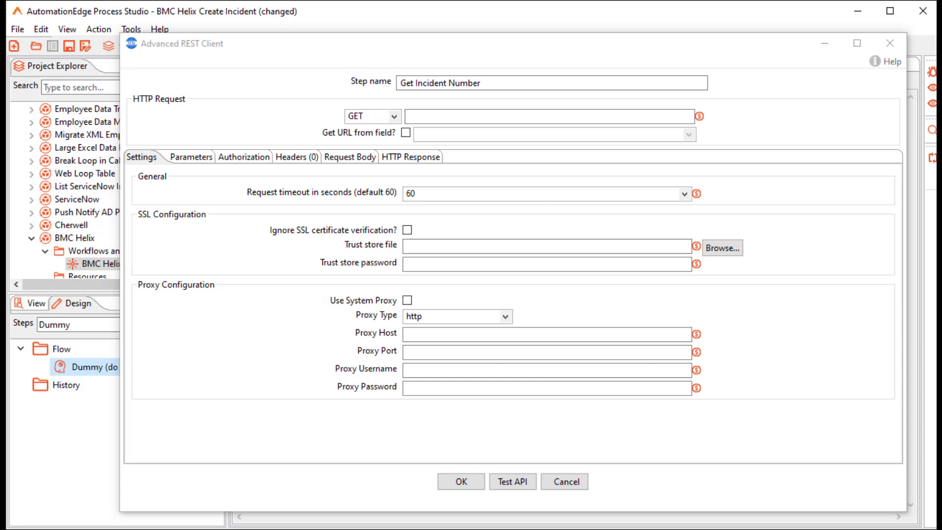
# Take the REST request URL from the RecordLink field.
pyautogui.click(405, 133)
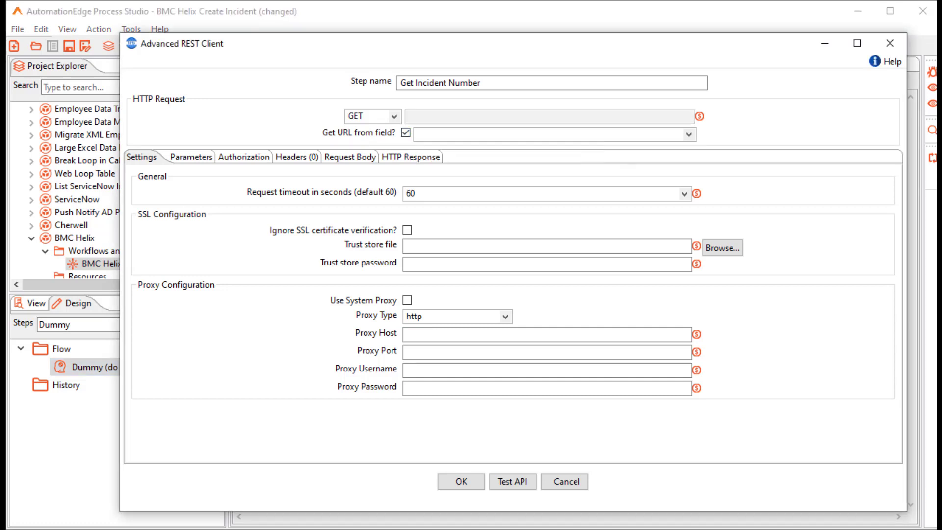
pyautogui.click(689, 134)
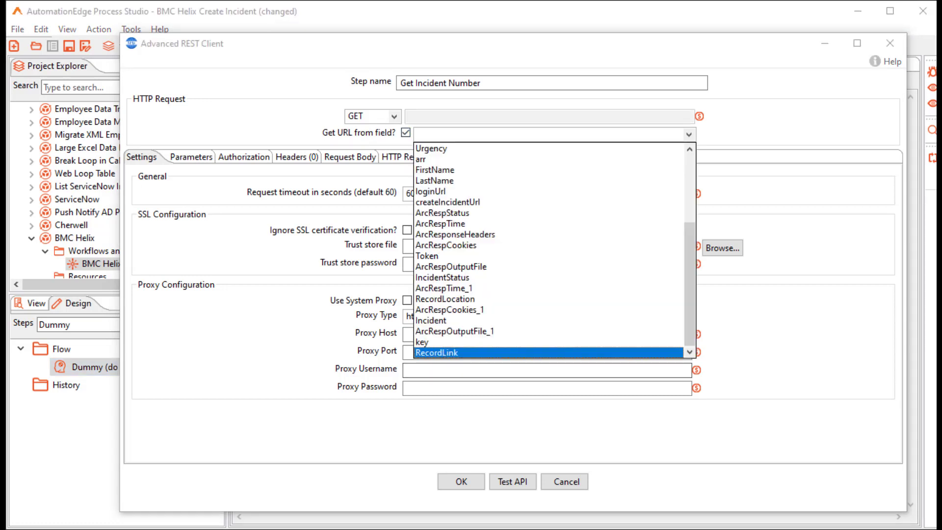
pyautogui.click(471, 351)
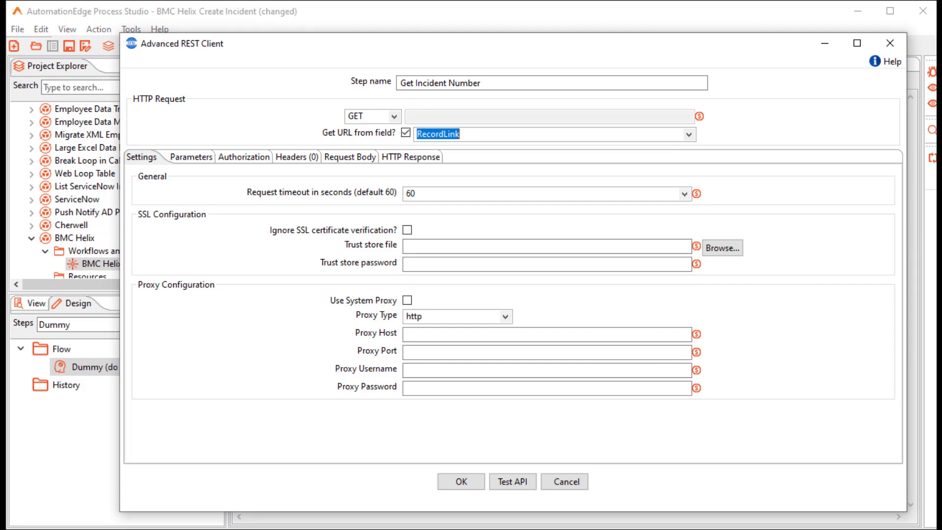
# Add headers Content-Type: application/json and Authorization taken from the Token field.
pyautogui.click(297, 157)
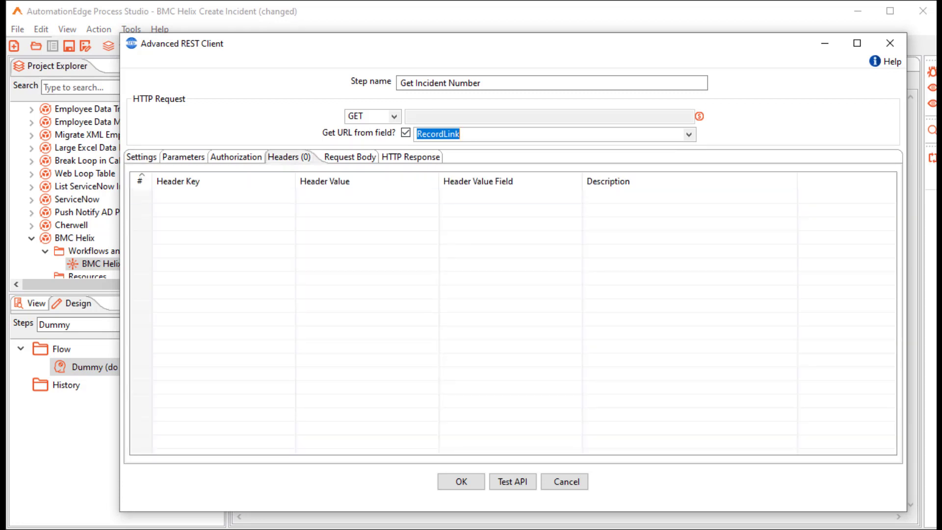
pyautogui.click(290, 196)
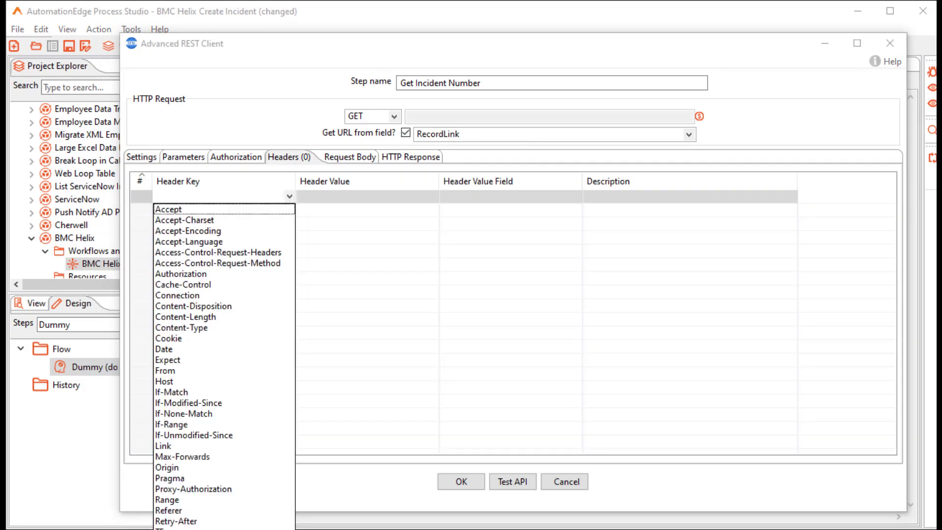
pyautogui.click(182, 328)
pyautogui.click(329, 210)
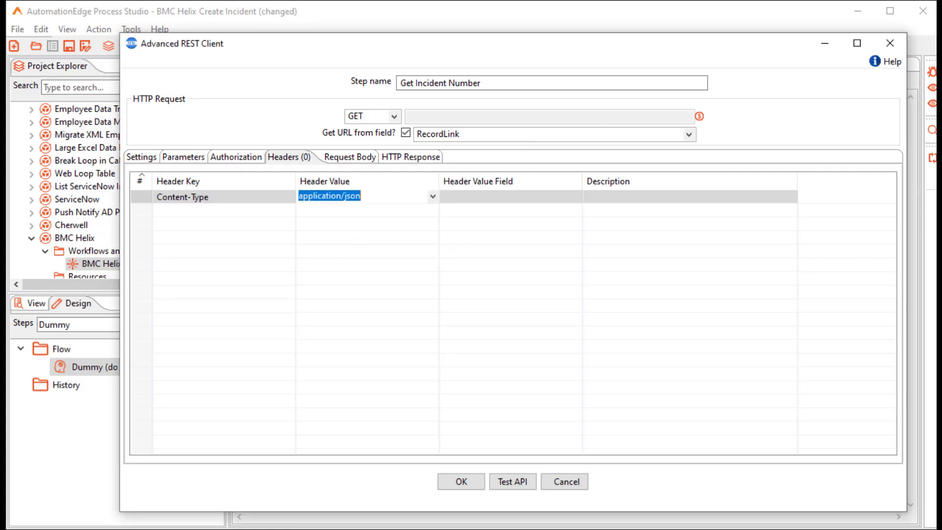
pyautogui.click(221, 211)
pyautogui.write('Authorization')
pyautogui.click(511, 210)
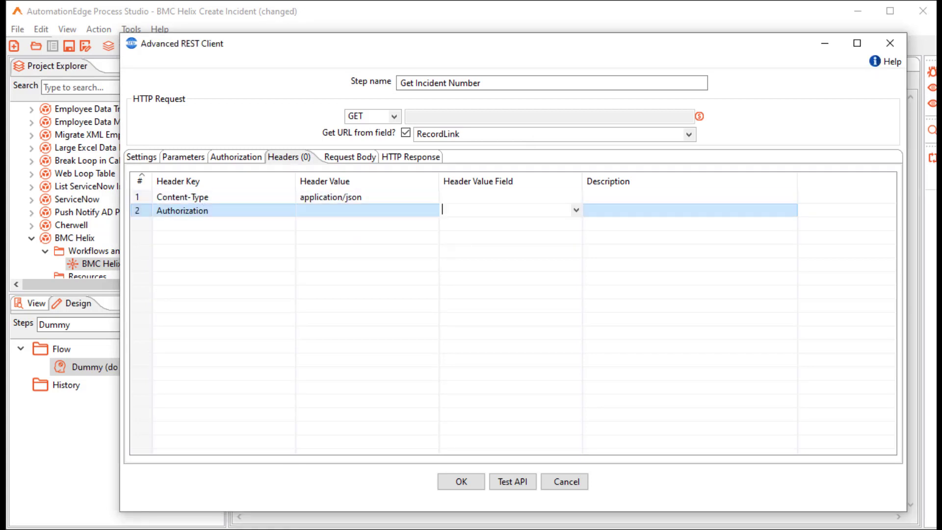
pyautogui.click(576, 210)
pyautogui.click(472, 449)
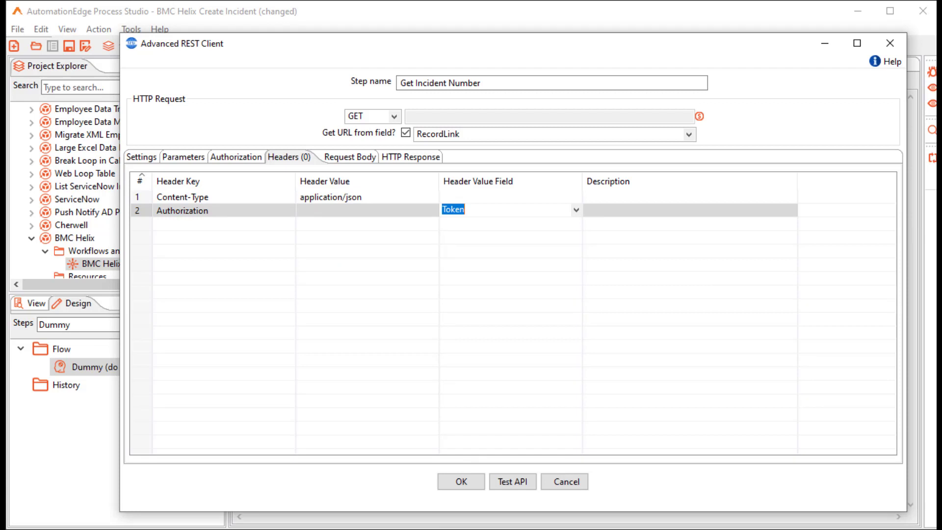
# Name the response body output IncidentDetails and confirm the REST step.
pyautogui.click(412, 156)
pyautogui.doubleClick(432, 267)
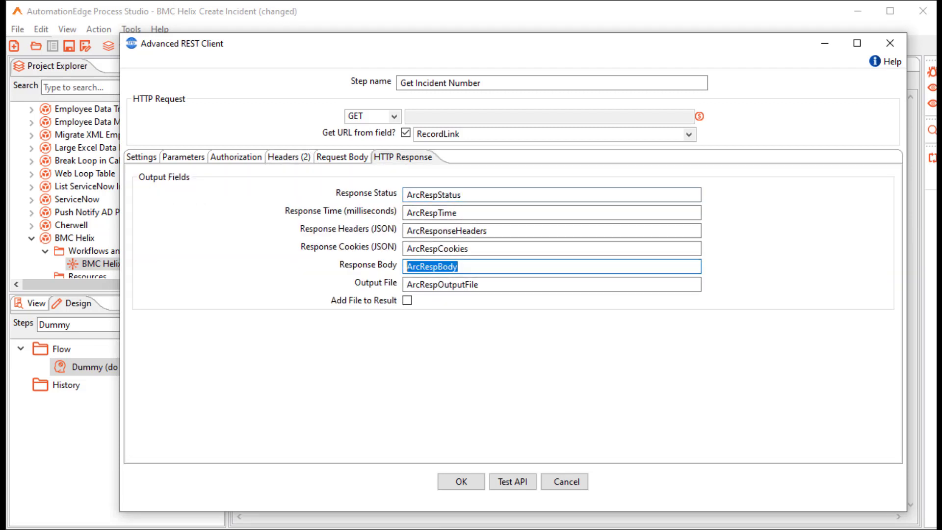
pyautogui.write('IncidentDetails')
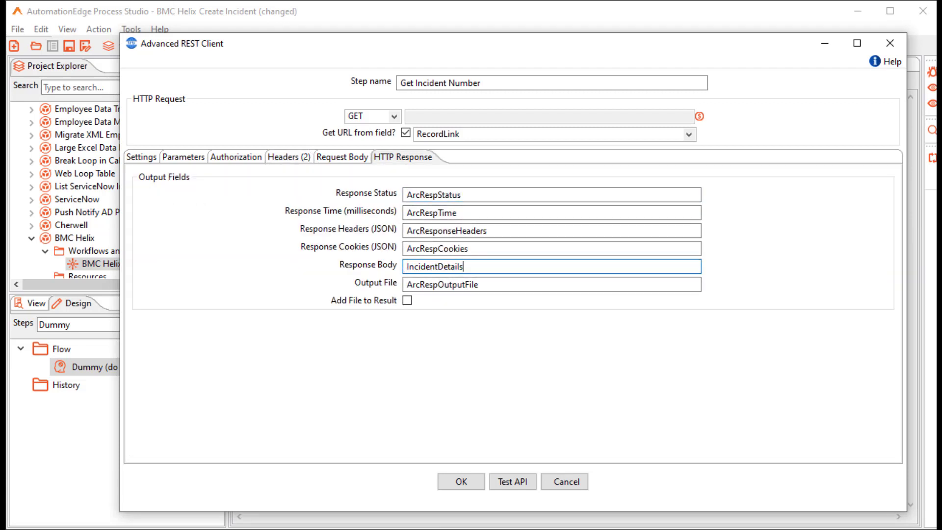
pyautogui.click(462, 482)
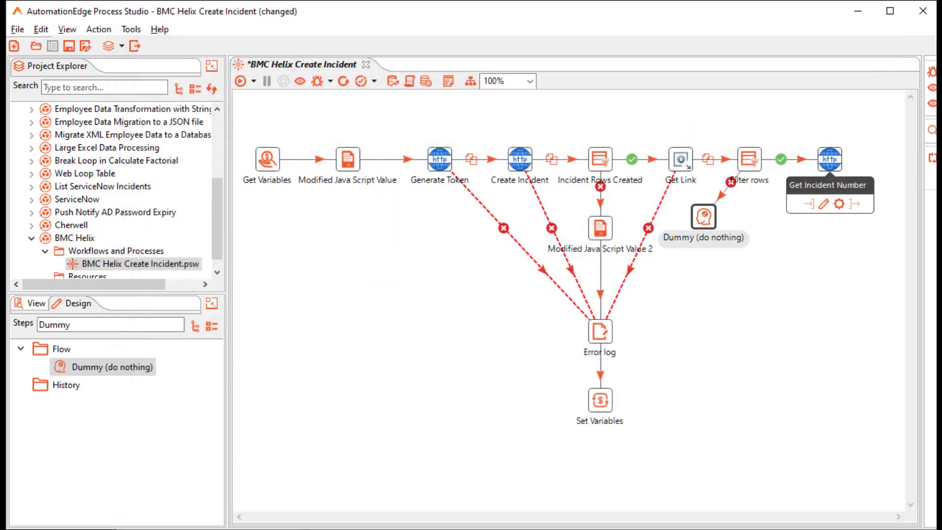
# Set Get Incident Number's error descriptions fieldname to 'error' and hop its errors to Error log.
pyautogui.rightClick(829, 160)
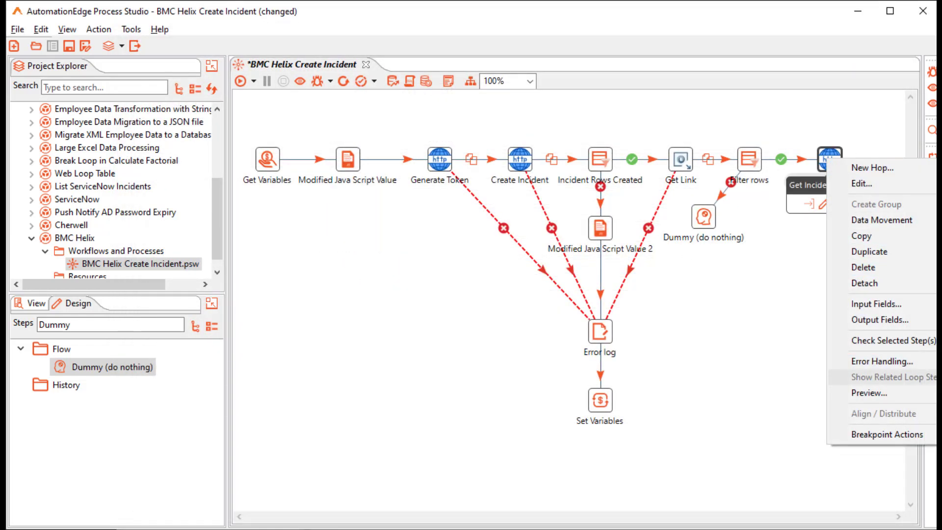
pyautogui.click(882, 361)
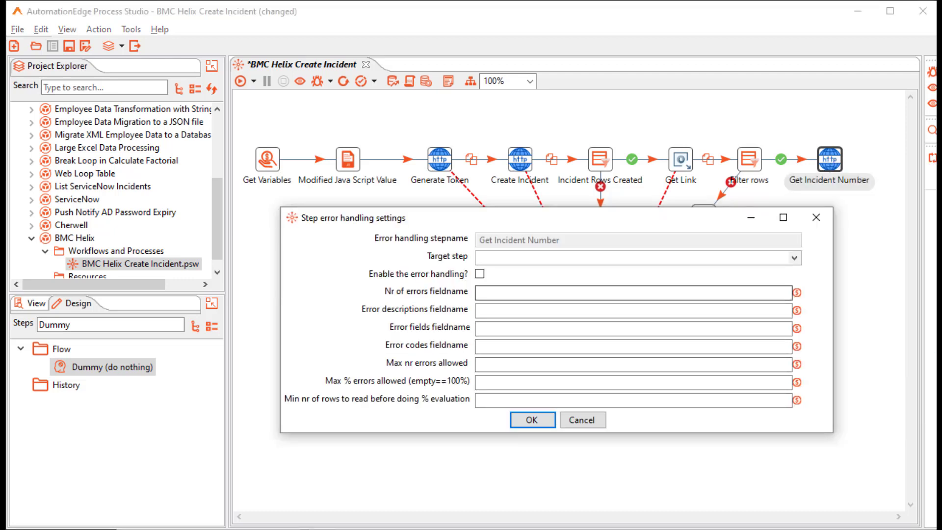
pyautogui.click(633, 310)
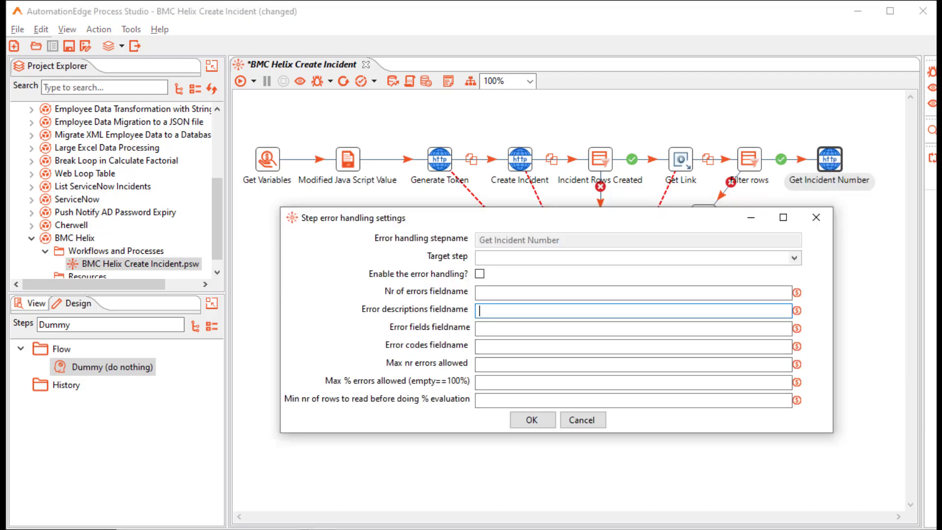
pyautogui.write('error')
pyautogui.click(532, 420)
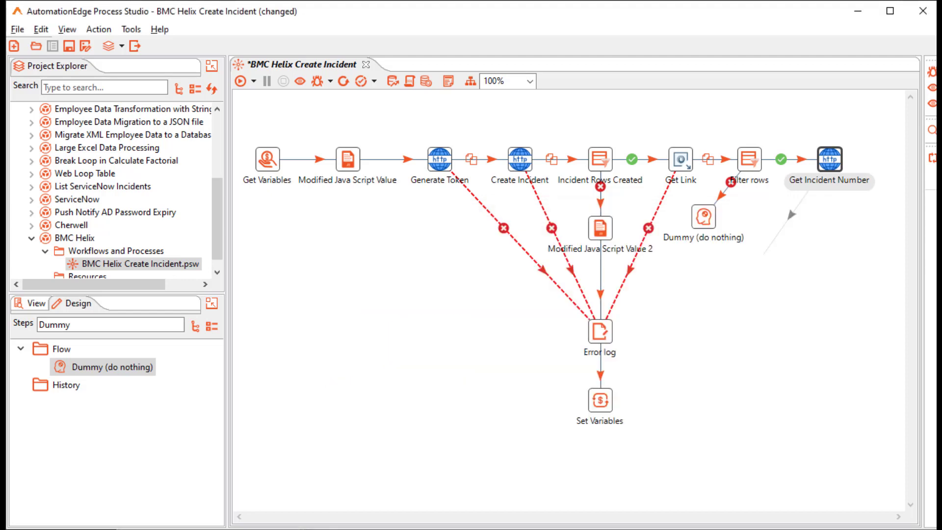
pyautogui.moveTo(765, 254); pyautogui.dragTo(598, 331)
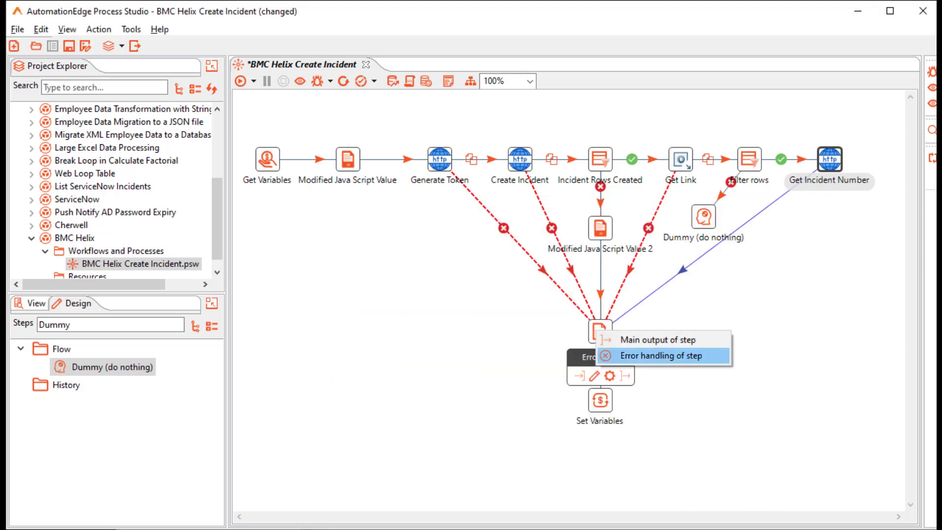
pyautogui.click(660, 355)
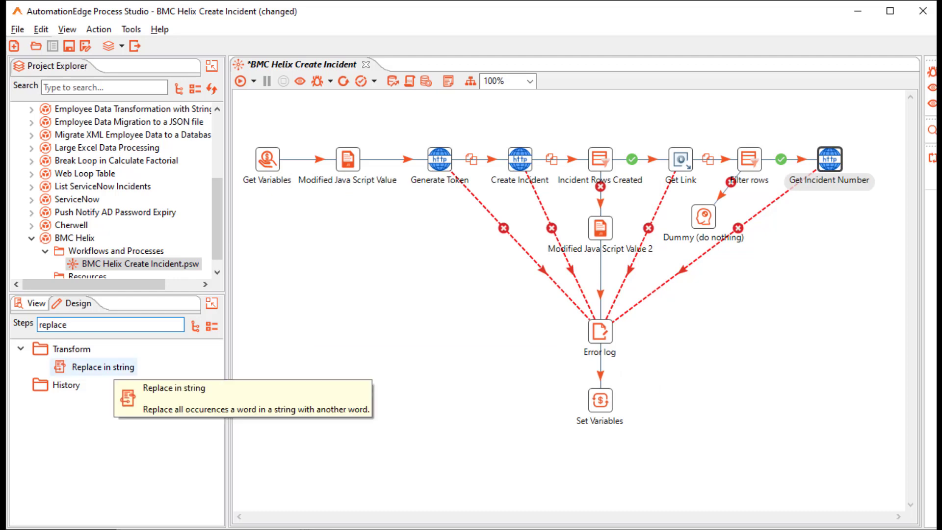
# Add a 'Replace Space with _' Replace in string step replacing spaces in IncidentDetails with '_'.
pyautogui.moveTo(103, 367); pyautogui.dragTo(829, 227)
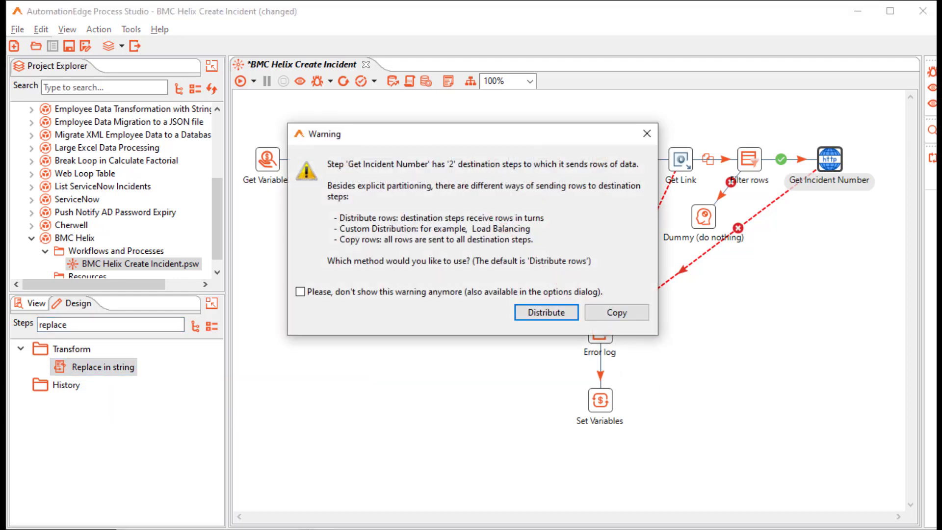
pyautogui.click(614, 311)
pyautogui.doubleClick(830, 227)
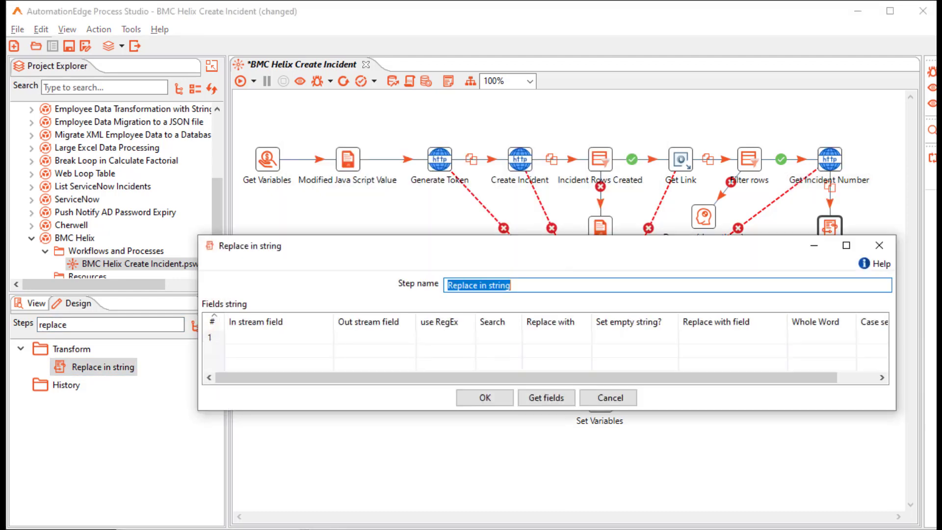
pyautogui.moveTo(478, 285); pyautogui.dragTo(510, 285)
pyautogui.write('Space with ')
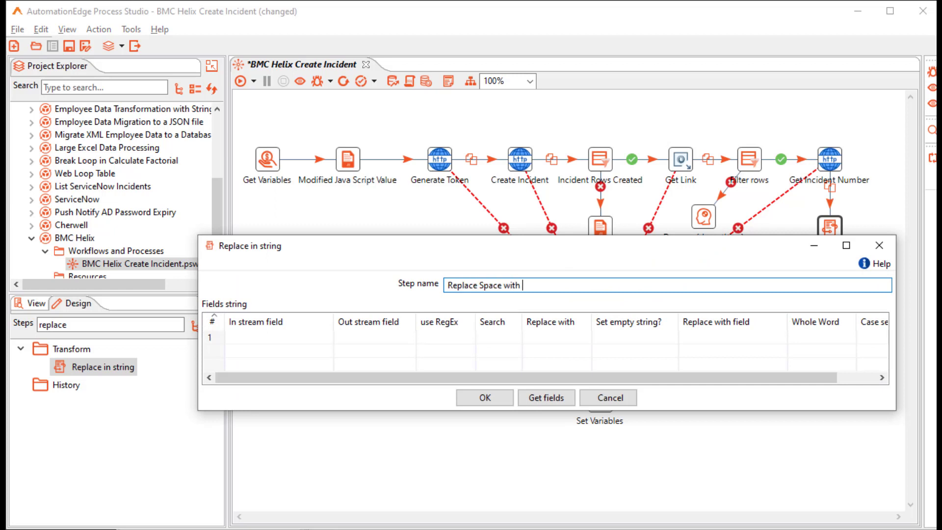
pyautogui.write('_')
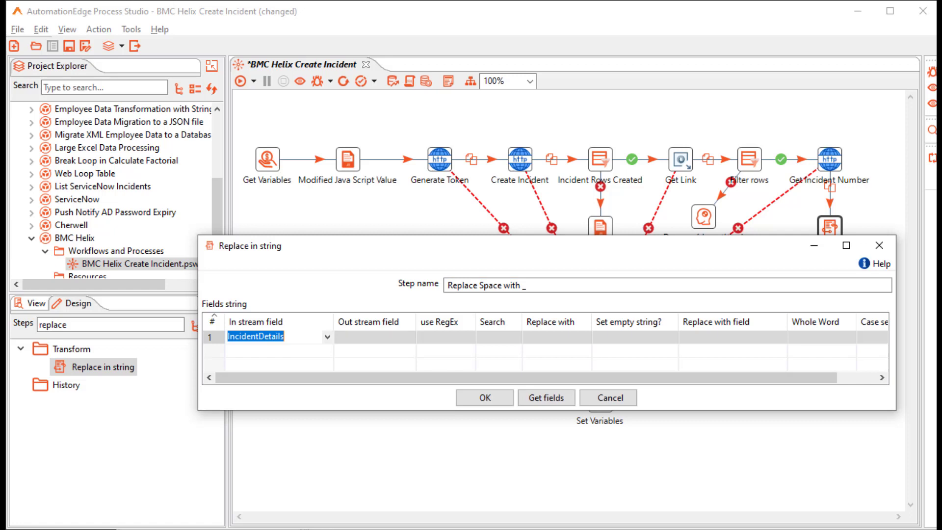
pyautogui.click(497, 337)
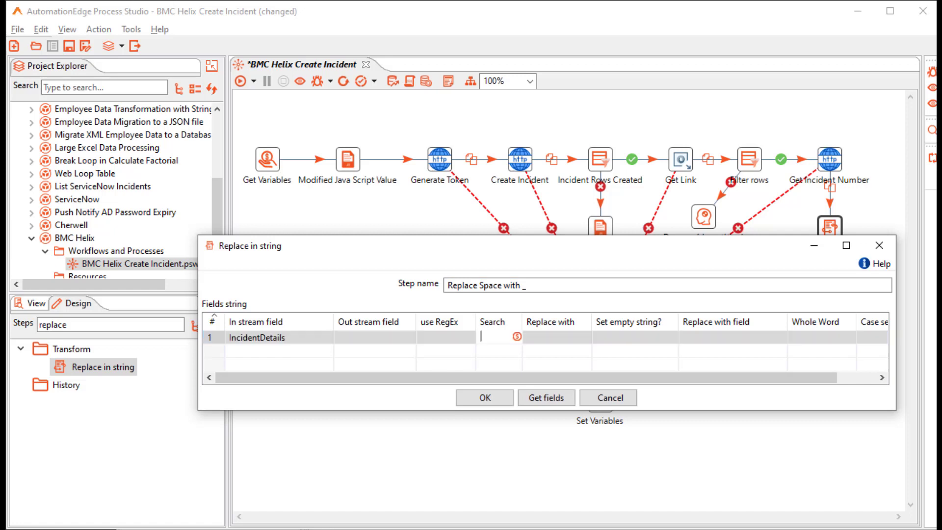
pyautogui.click(557, 337)
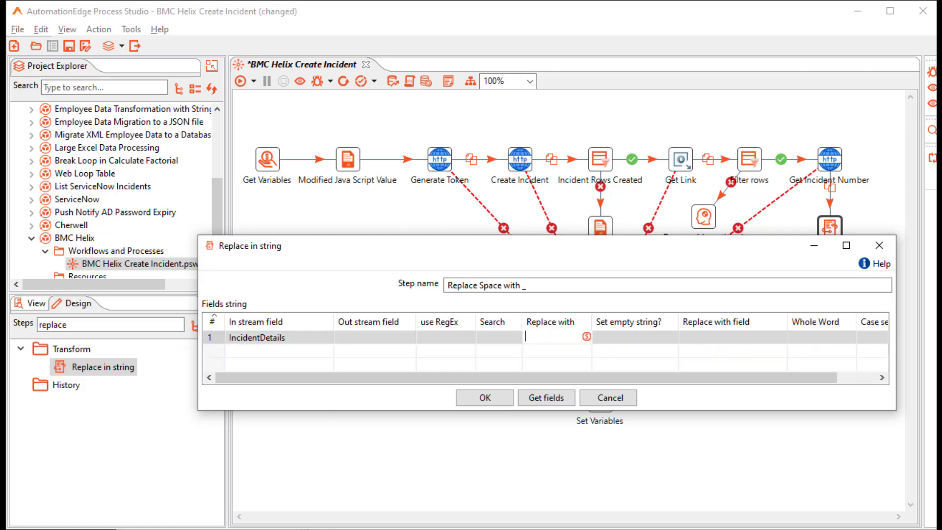
pyautogui.write('_')
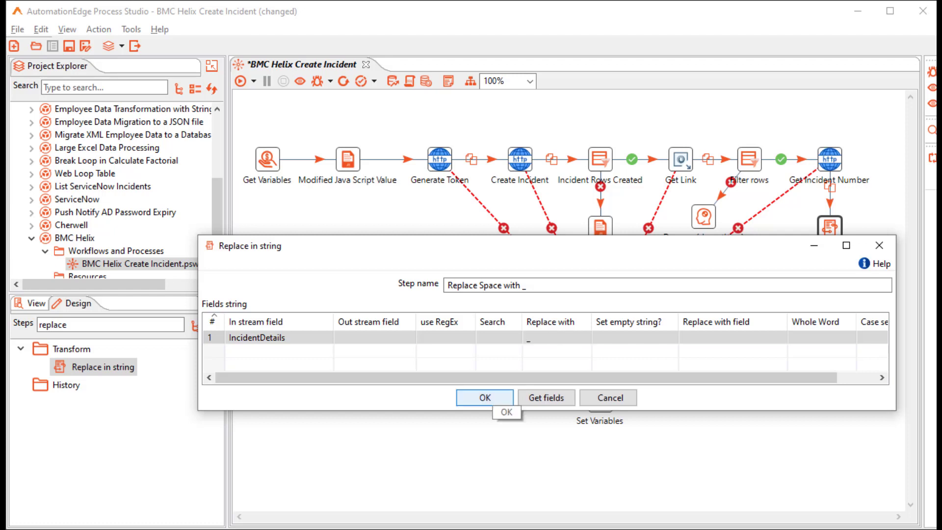
pyautogui.click(483, 397)
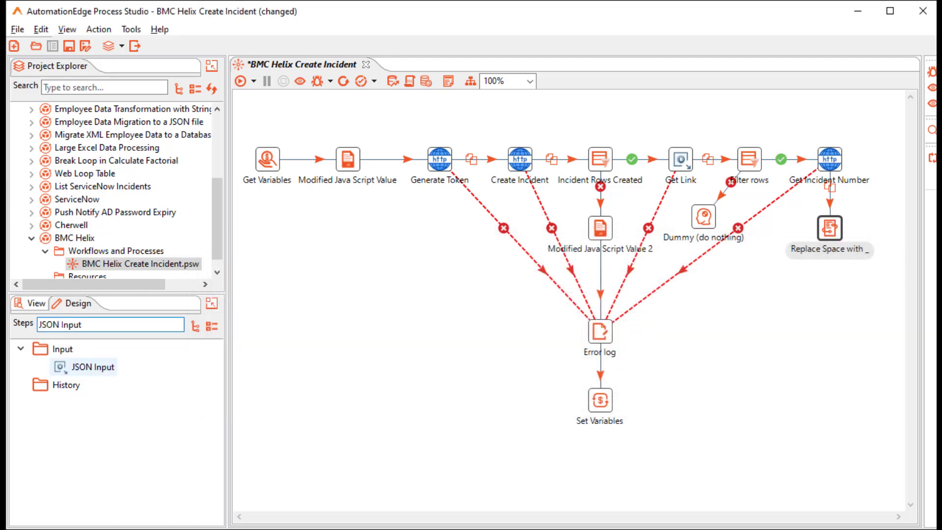
# Add a JSON Input step after the replace step that reads from the IncidentDetails field.
pyautogui.doubleClick(91, 367)
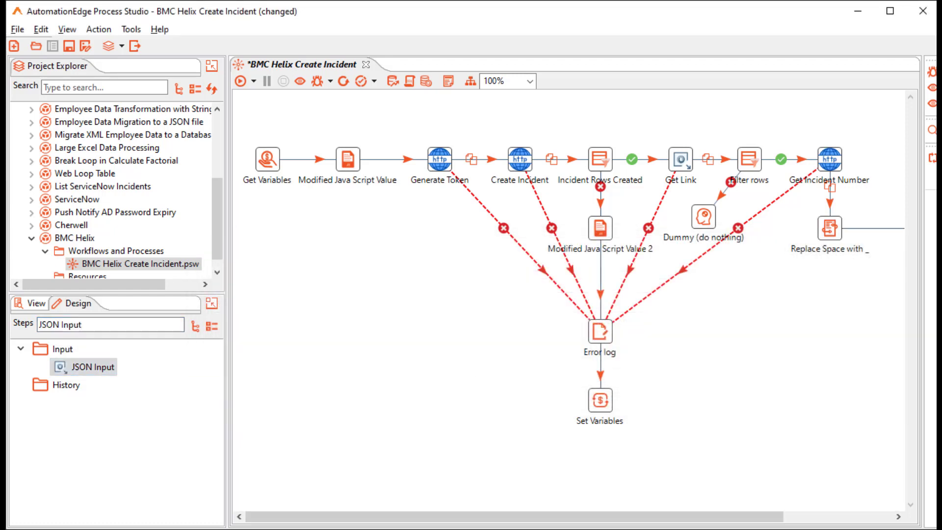
pyautogui.moveTo(515, 517); pyautogui.dragTo(624, 517)
pyautogui.moveTo(836, 227); pyautogui.dragTo(693, 297)
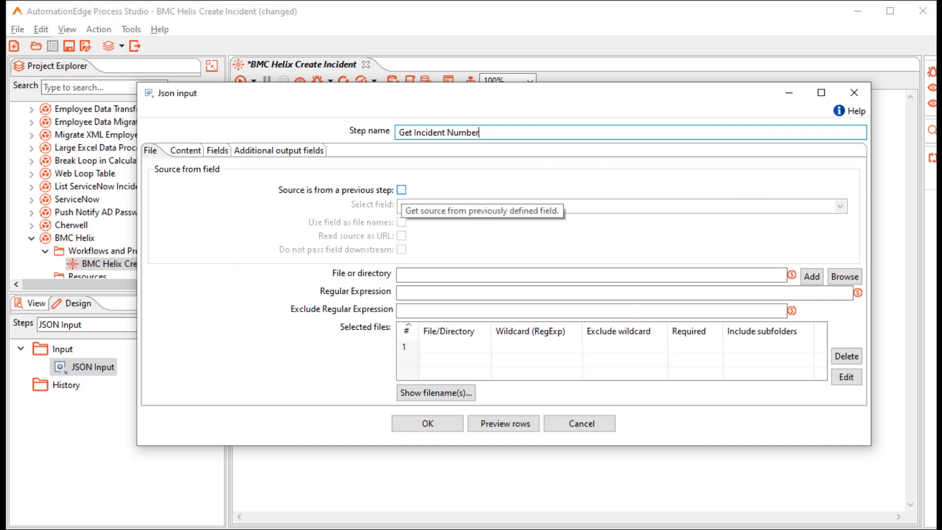
pyautogui.click(401, 190)
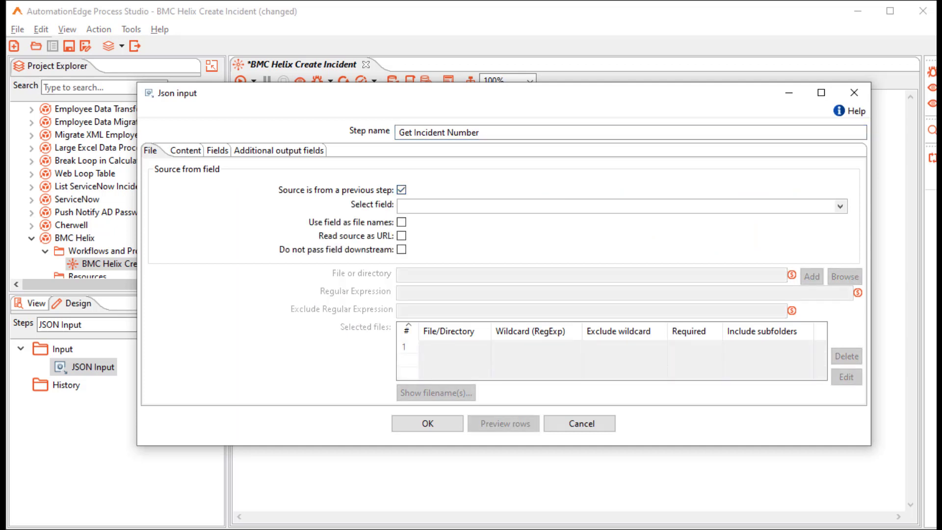
pyautogui.click(840, 206)
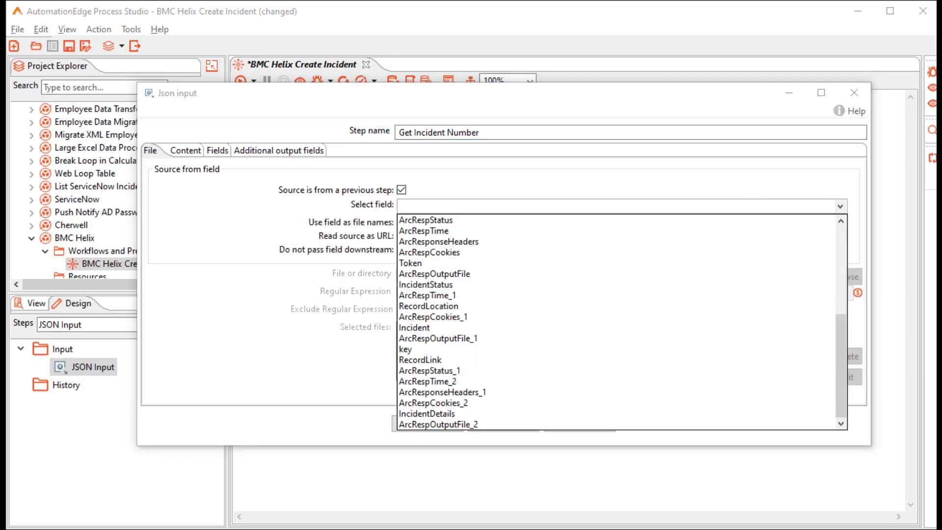
pyautogui.click(427, 414)
# Extract the field incident_number using path $..Incident_Number.
pyautogui.click(218, 151)
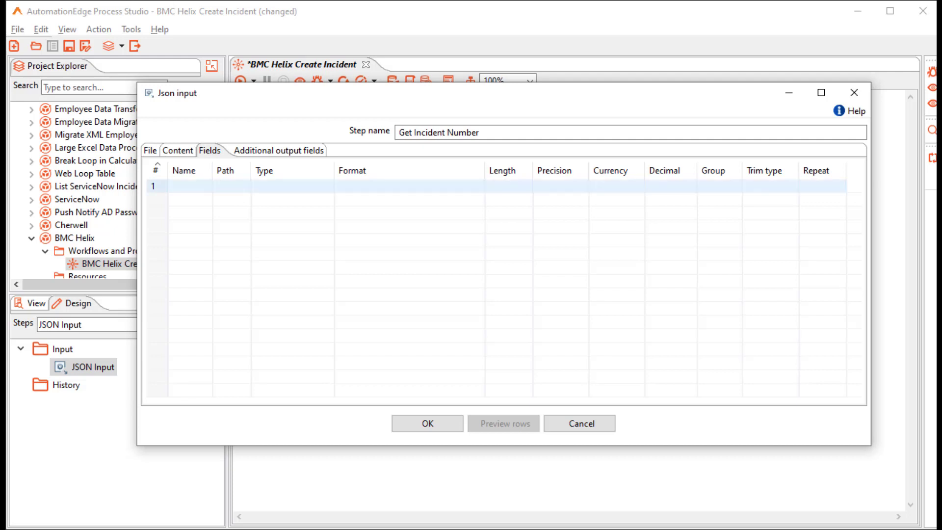
pyautogui.click(186, 186)
pyautogui.write('incident_number')
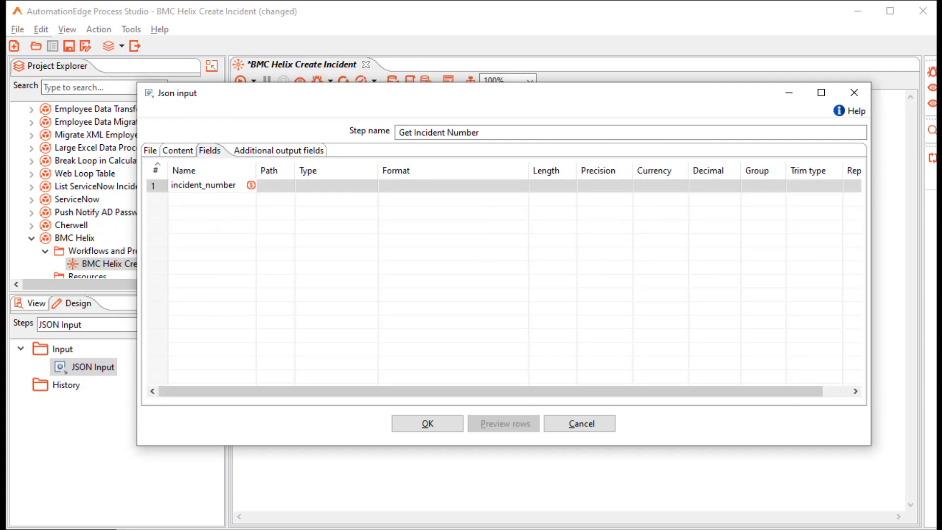
pyautogui.press('Tab')
pyautogui.write('$..Incident_Number')
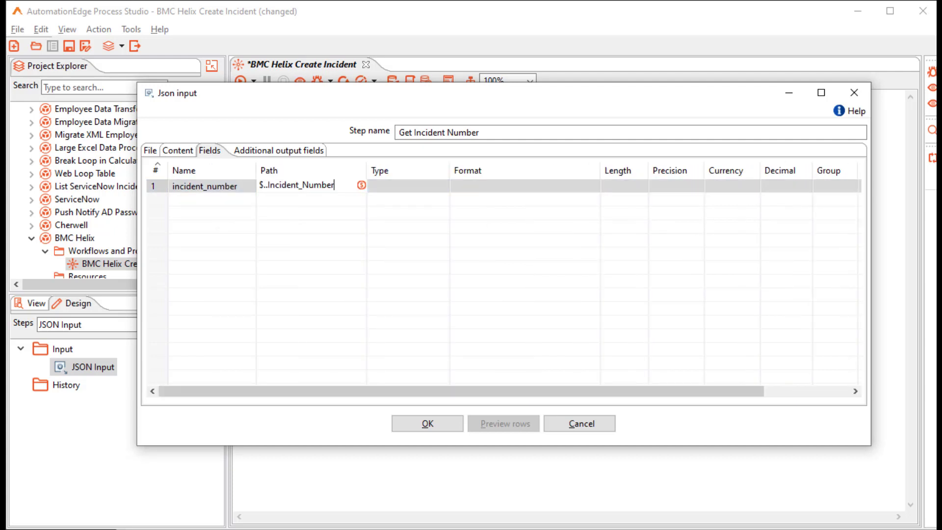
pyautogui.click(427, 423)
pyautogui.click(684, 381)
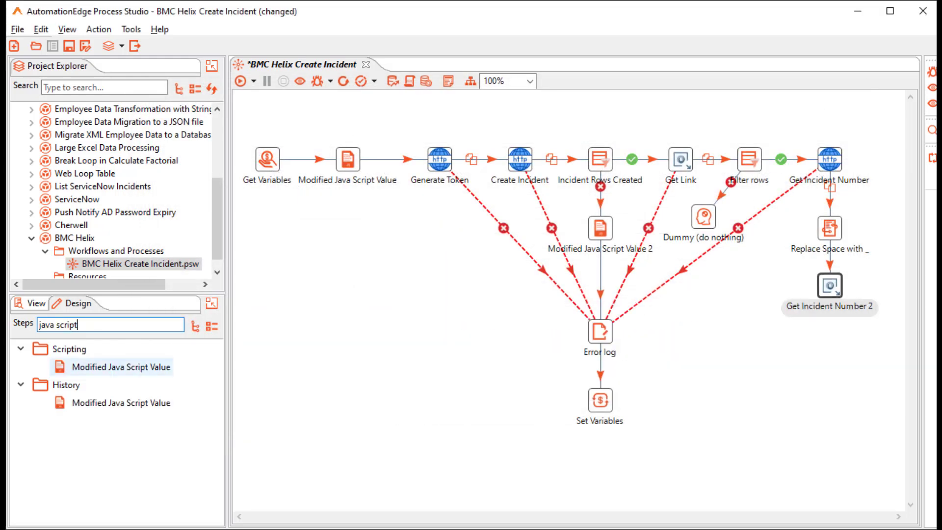
# Add a 'Set Incident Number' script that sets recordNumber, aeStatus and successMsg, outputting successMsg and aeStatus.
pyautogui.doubleClick(147, 368)
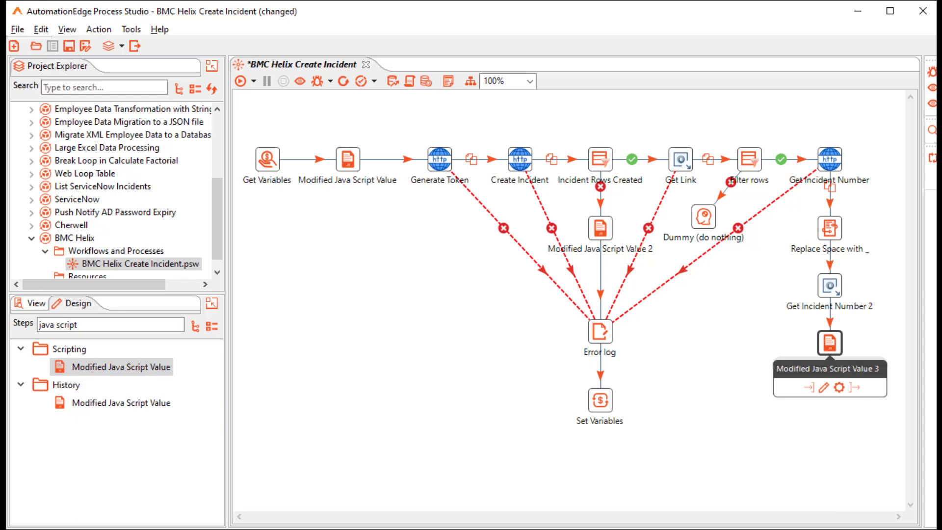
pyautogui.doubleClick(830, 342)
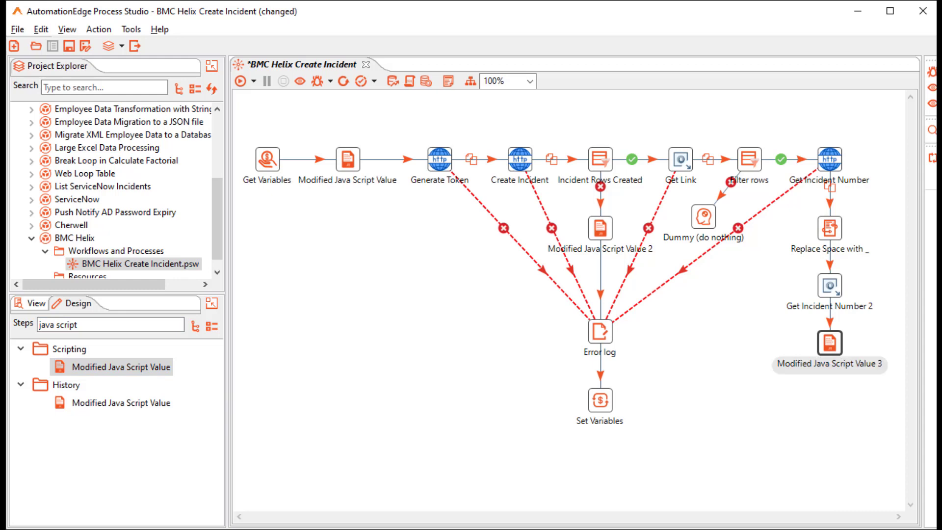
pyautogui.write('Set Incident Number')
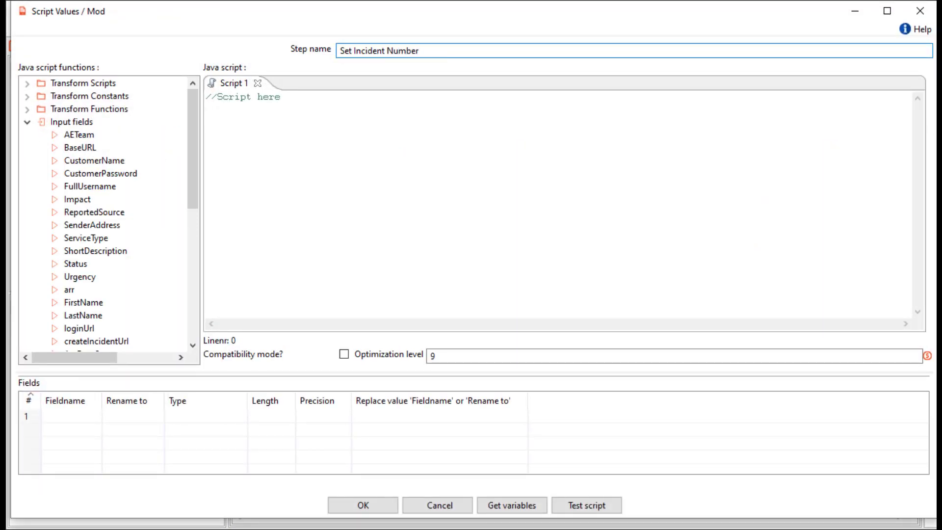
pyautogui.click(207, 115)
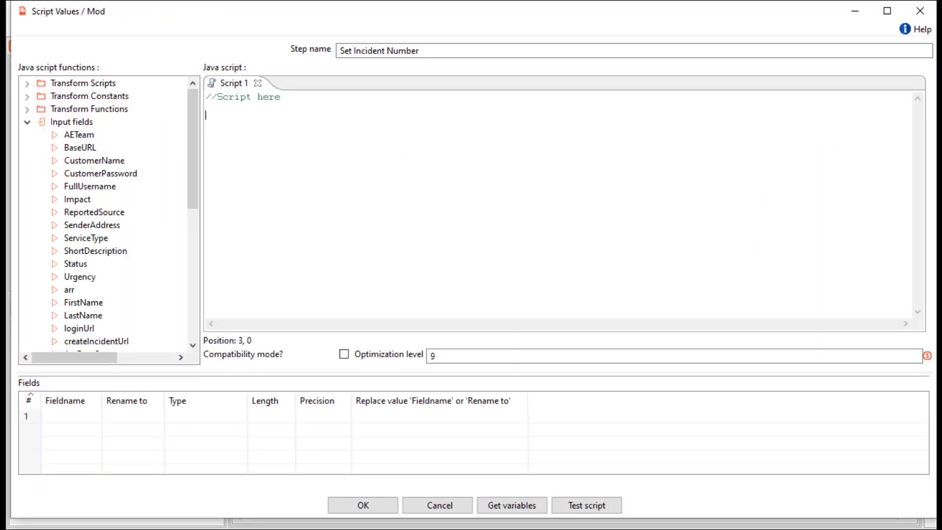
pyautogui.write('var successMsg="Incident generated successfully" var aeStatus="true"   setVariable("recordNumber",incident_number,"r"); setVariable("aeStatus",aeStatus,"r"); setVariable("successMsg",successMsg,"r");')
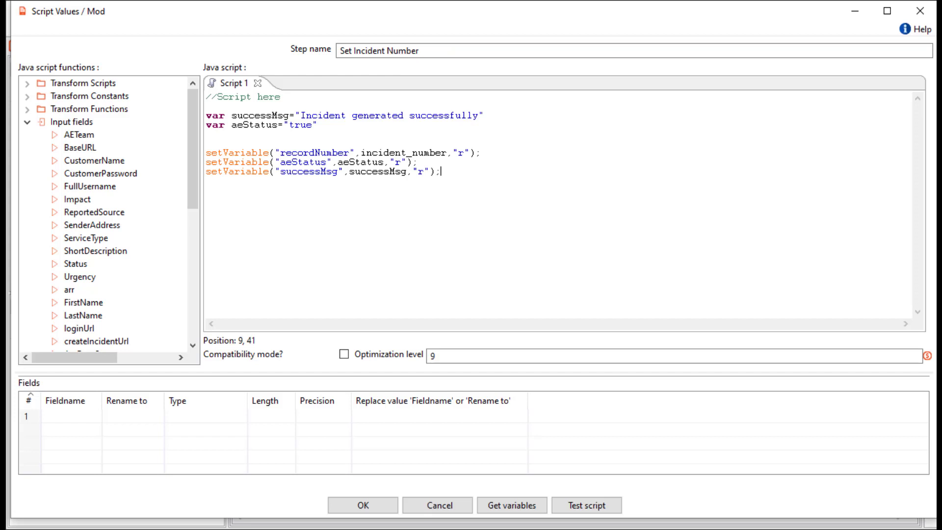
pyautogui.click(512, 505)
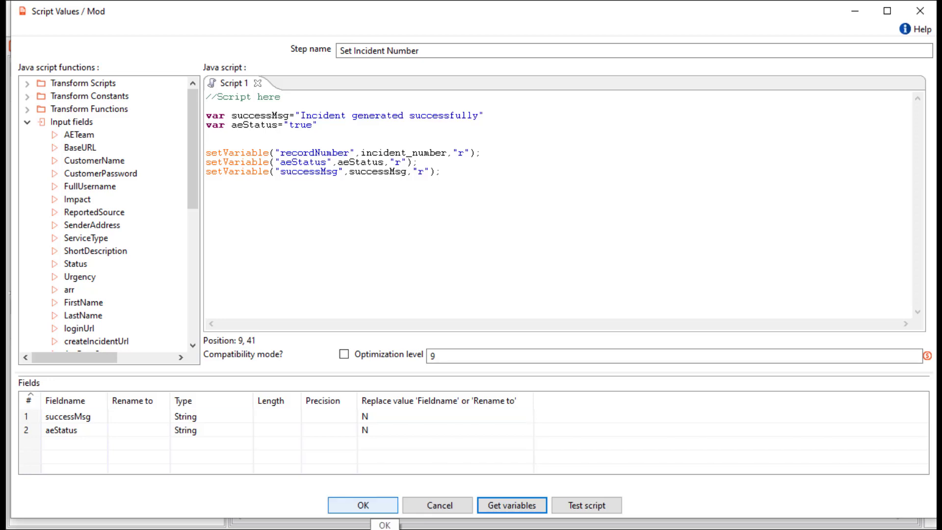
pyautogui.click(363, 505)
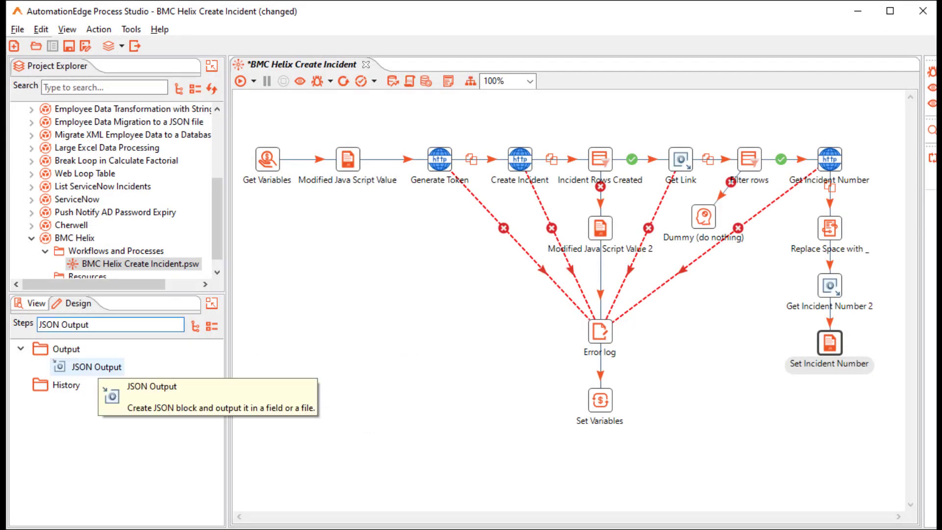
# Add a JSON Output step after Set Incident Number and name it Mail Details.
pyautogui.doubleClick(97, 367)
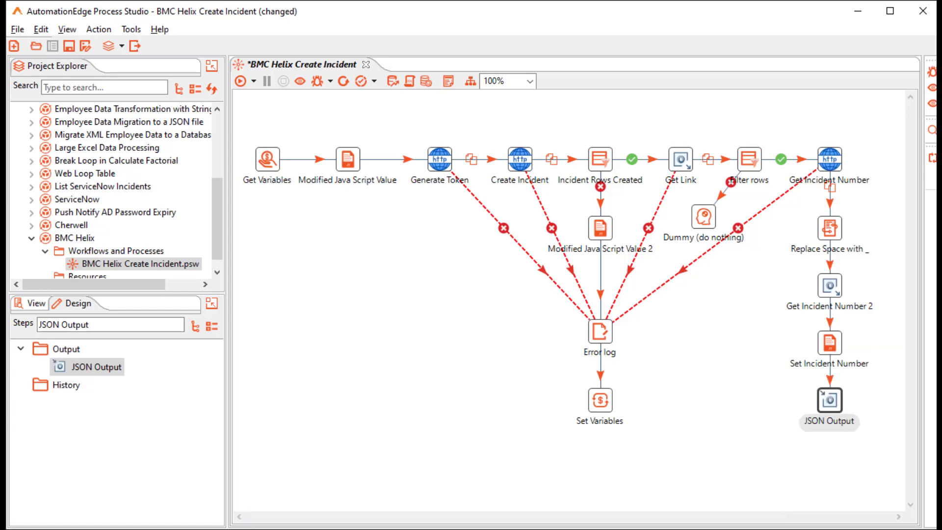
pyautogui.doubleClick(830, 400)
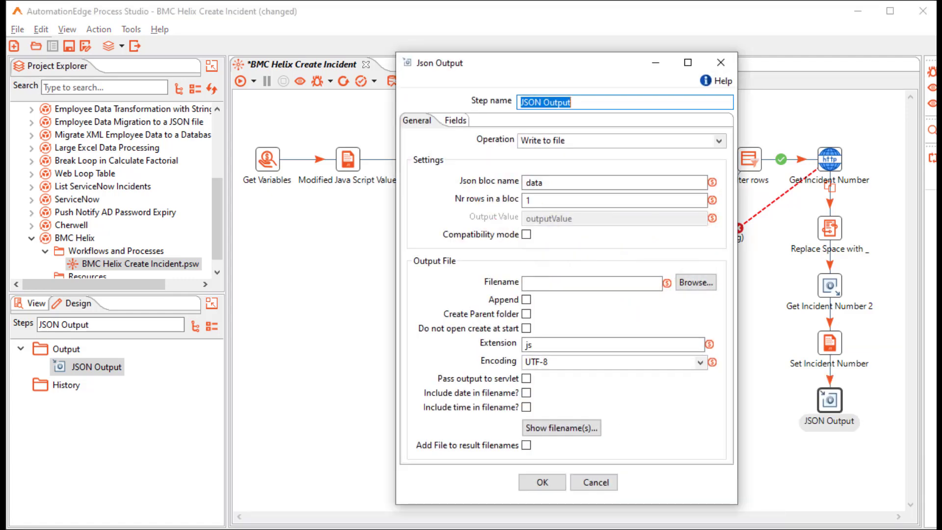
pyautogui.write('Mail')
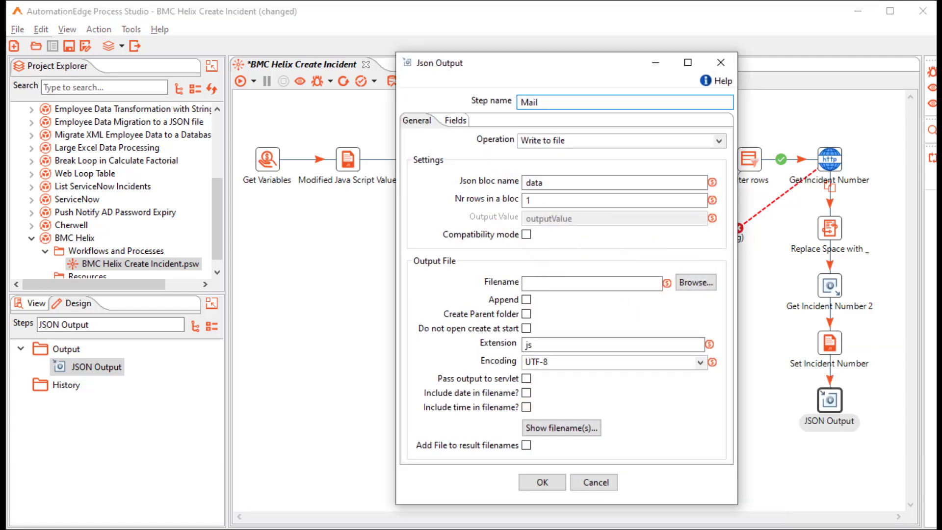
pyautogui.write(' Details')
# Set operation Output value, bloc name mail_info, 10 rows per bloc, output value mailDetails.
pyautogui.click(719, 141)
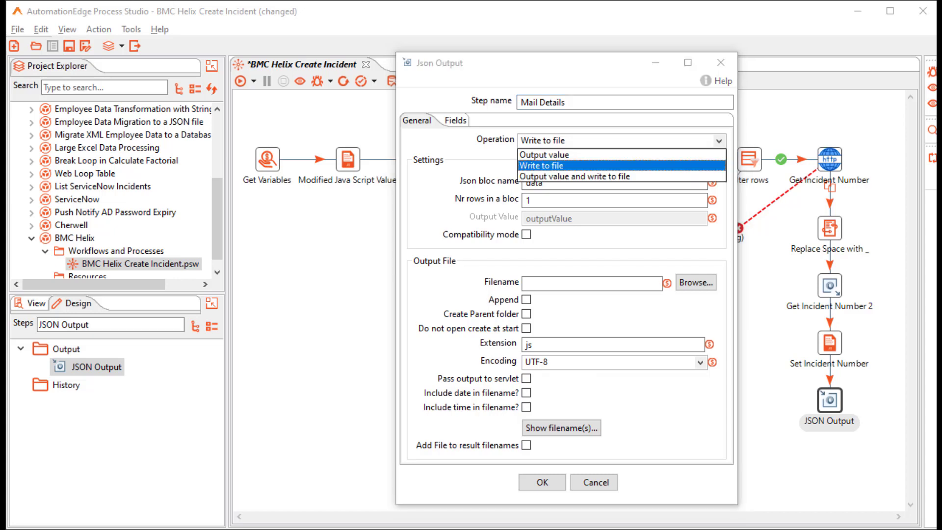
pyautogui.press('Up')
pyautogui.press('Return')
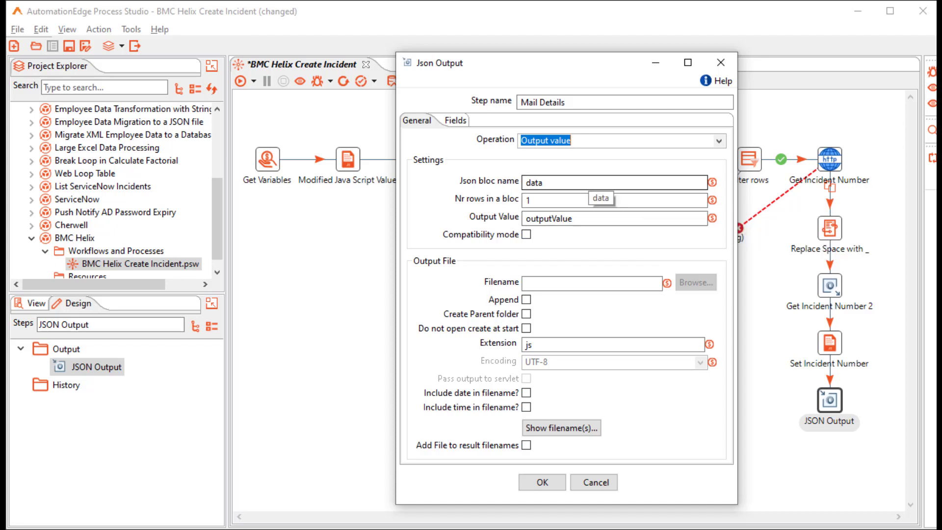
pyautogui.doubleClick(594, 183)
pyautogui.write('mail_')
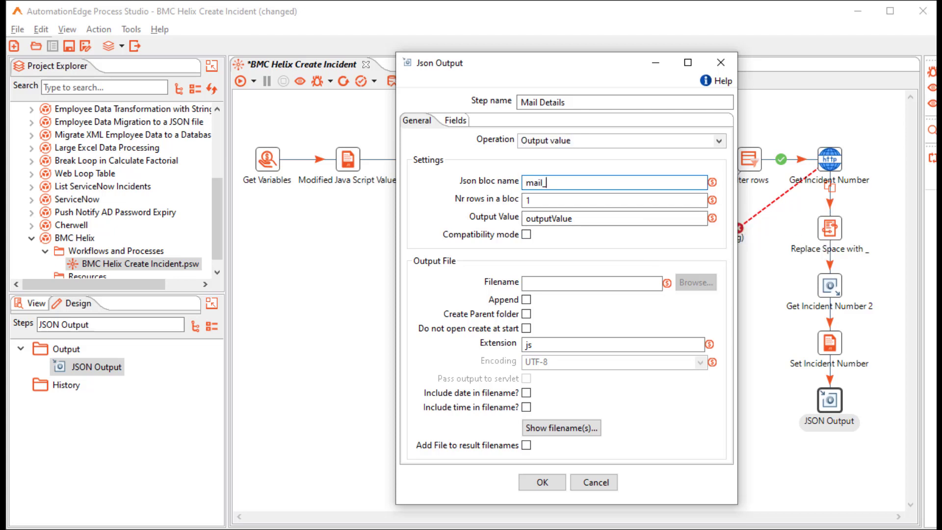
pyautogui.write('info')
pyautogui.click(551, 201)
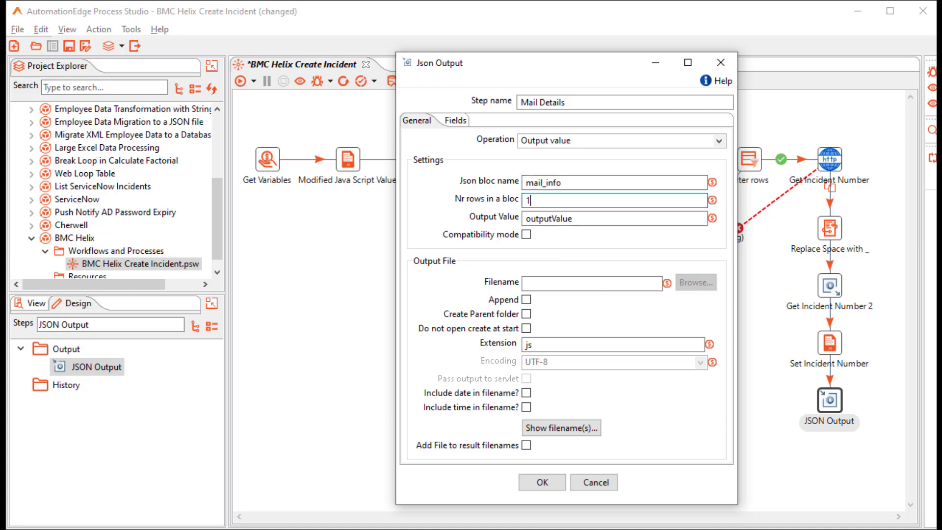
pyautogui.write('0')
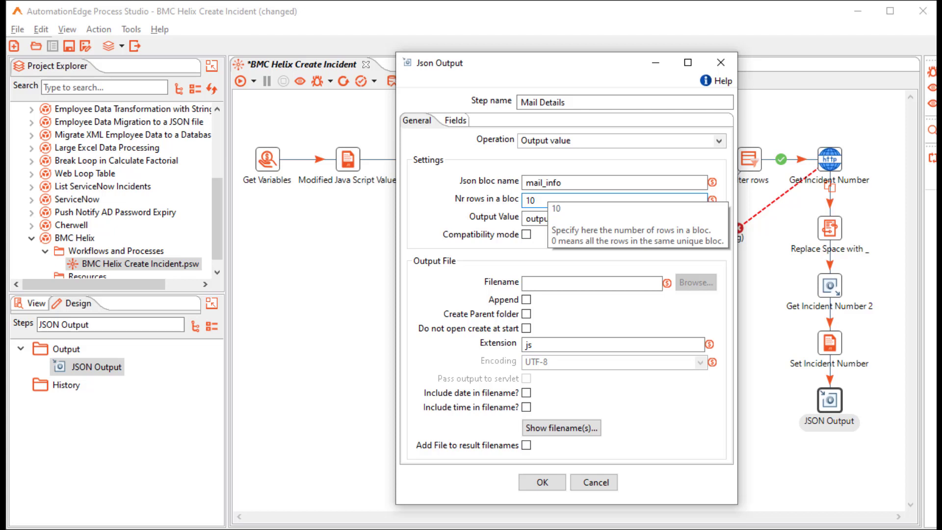
pyautogui.press('Tab')
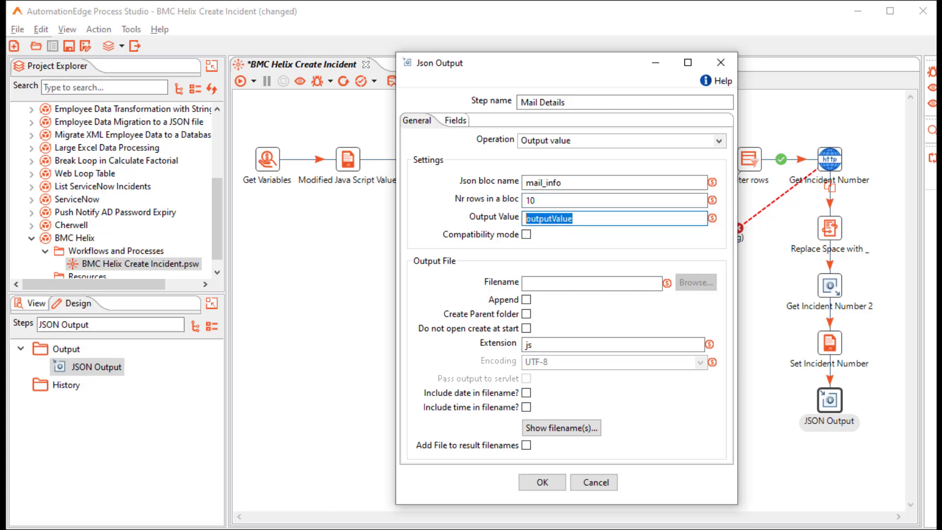
pyautogui.write('mailDetails')
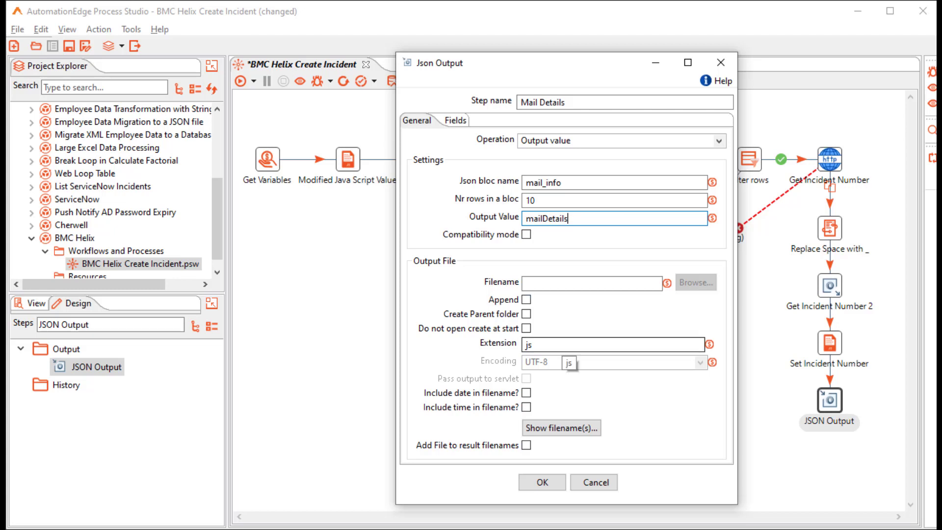
pyautogui.click(455, 121)
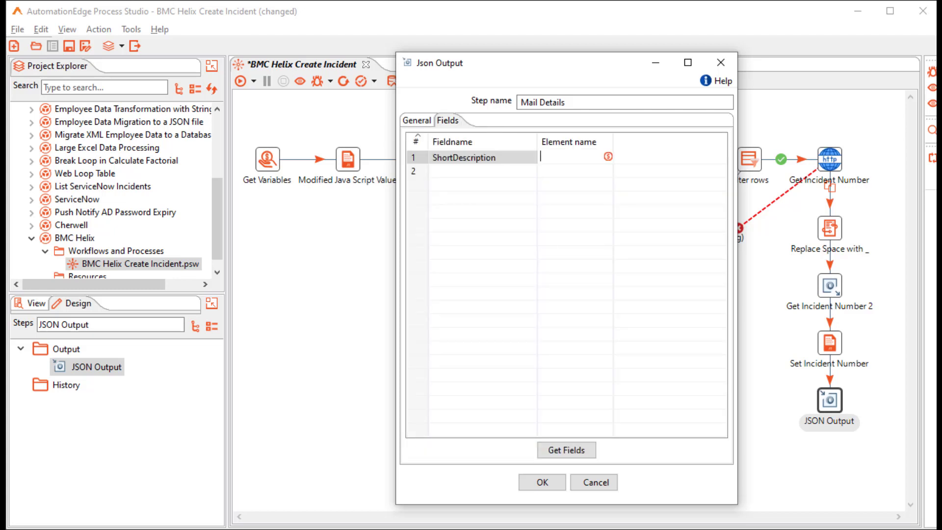
# Map ShortDescription to Body, incident_number to ticket_number, Status to IncidentState, and confirm.
pyautogui.write('Body')
pyautogui.press('Tab')
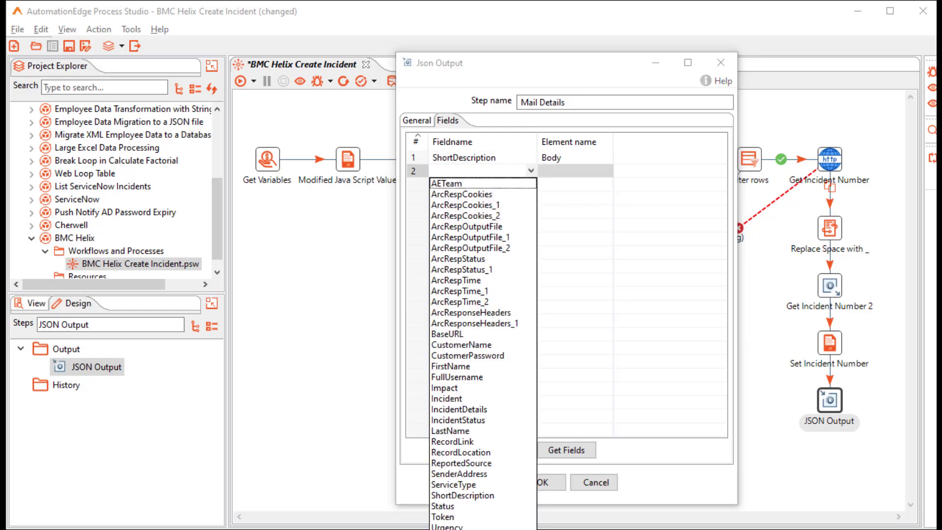
pyautogui.click(459, 529)
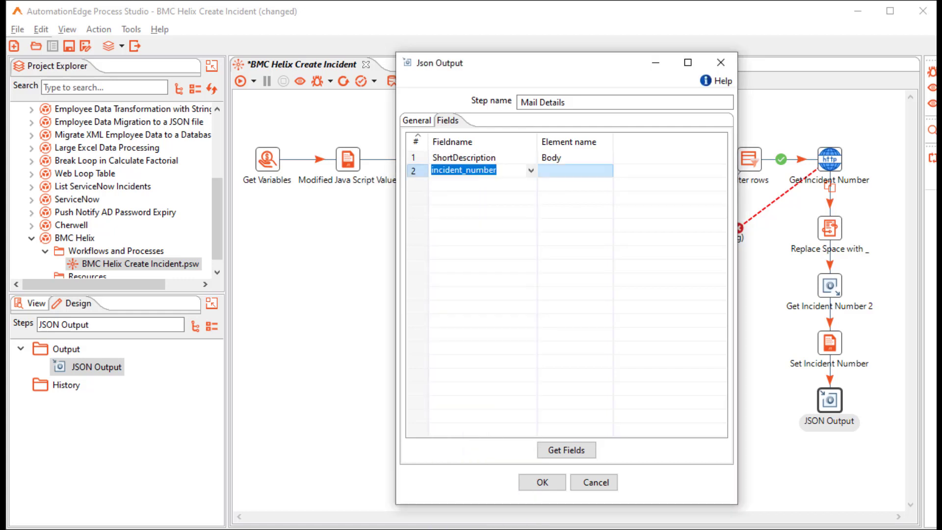
pyautogui.click(575, 171)
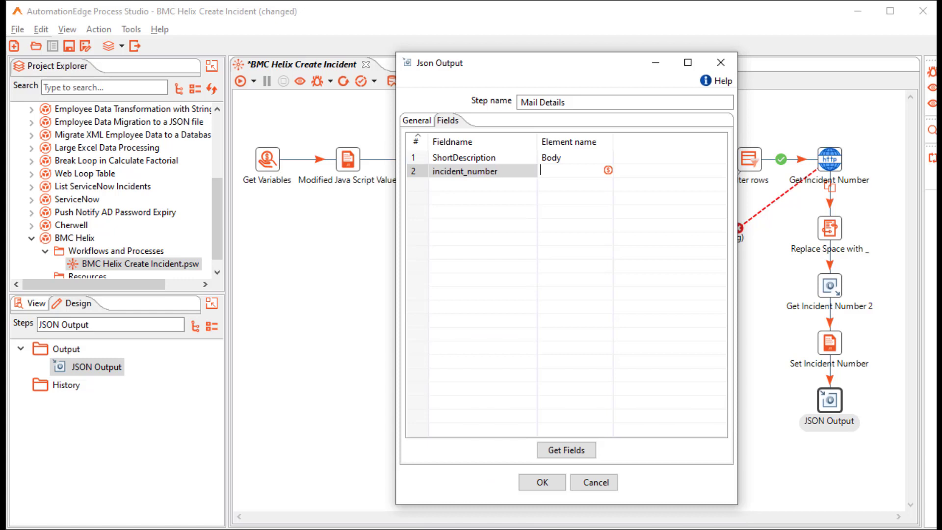
pyautogui.write('ticket_number')
pyautogui.press('Tab')
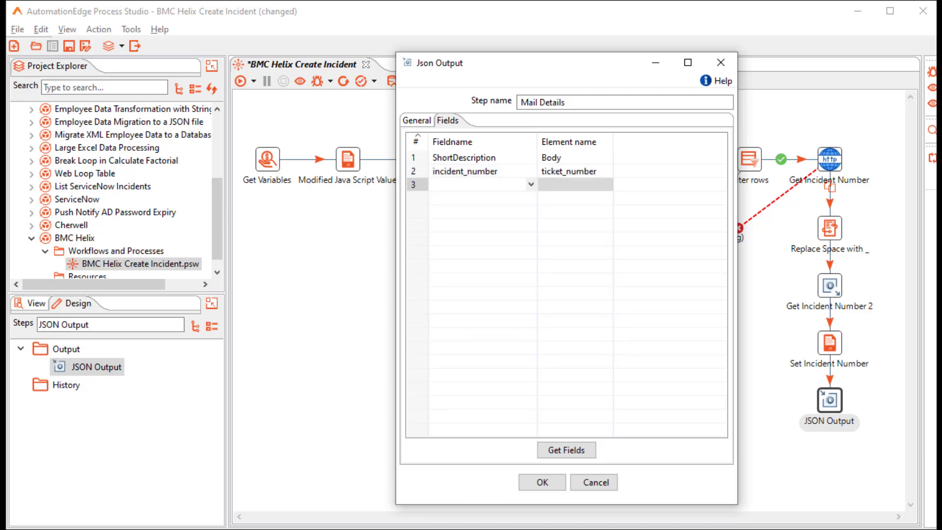
pyautogui.click(531, 185)
pyautogui.click(459, 520)
pyautogui.press('Tab')
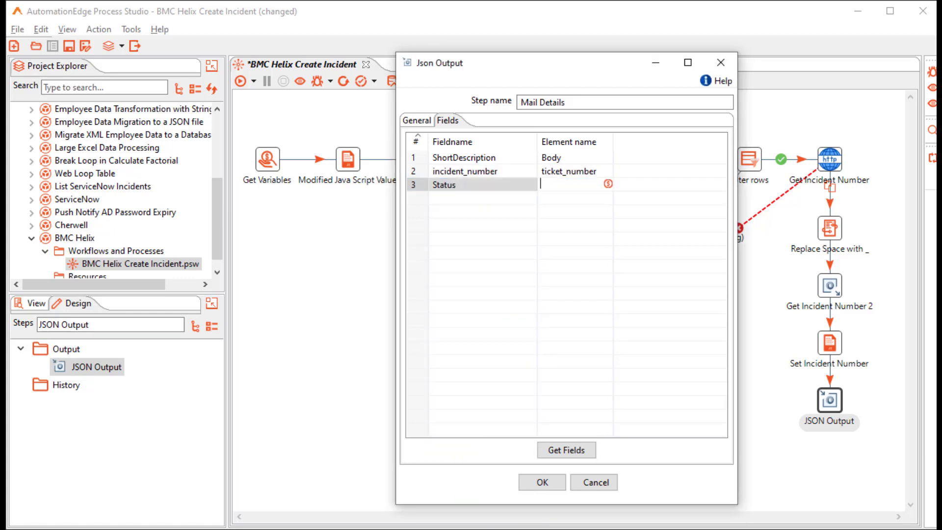
pyautogui.write('IncidentS')
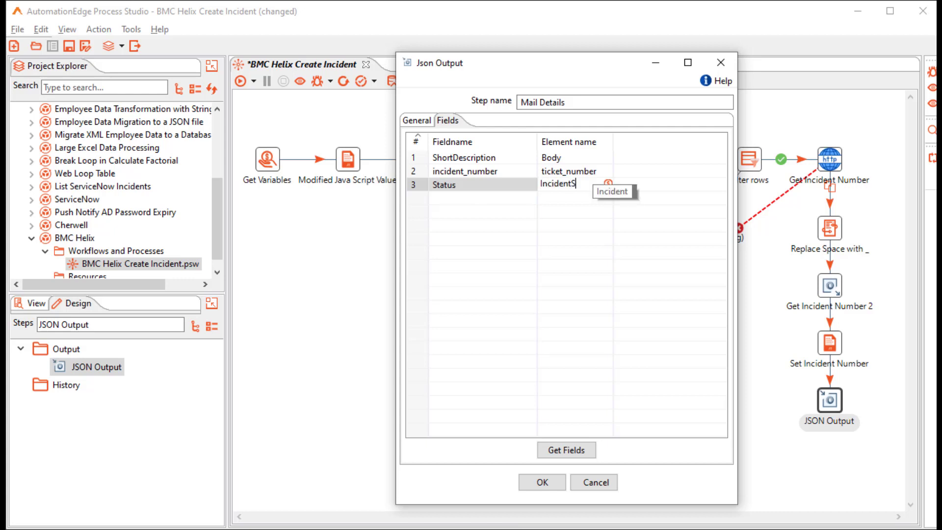
pyautogui.write('tate')
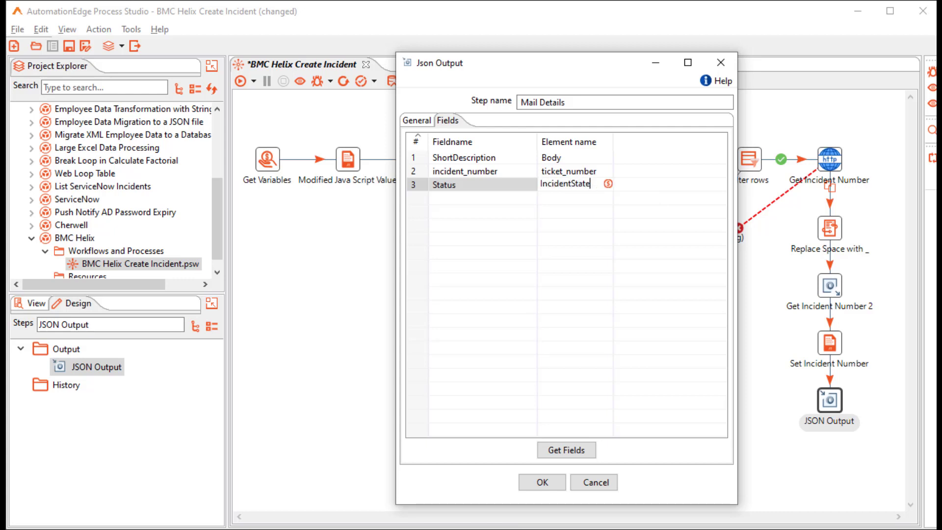
pyautogui.click(542, 482)
# Add a Java Script step named Set Status containing setVariable("mailDetails",mailDetails,"r").
pyautogui.write('Java Script')
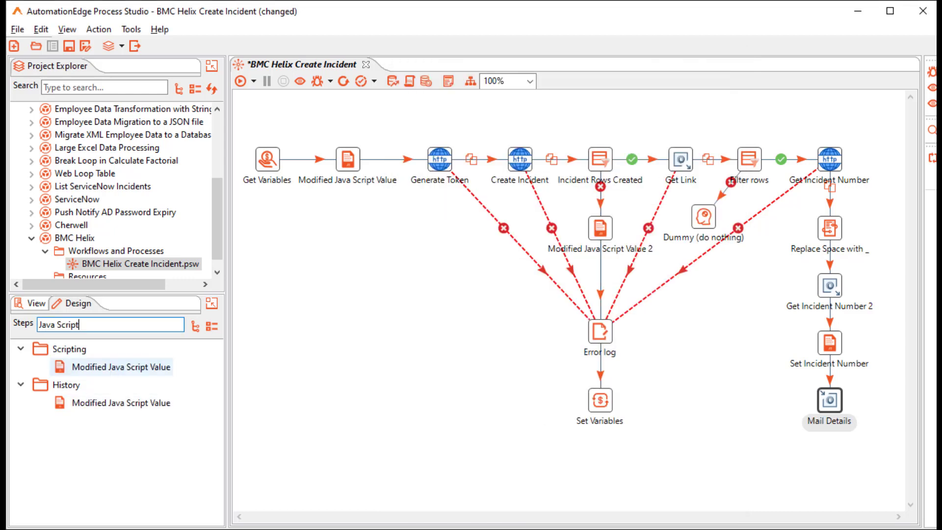
pyautogui.doubleClick(121, 367)
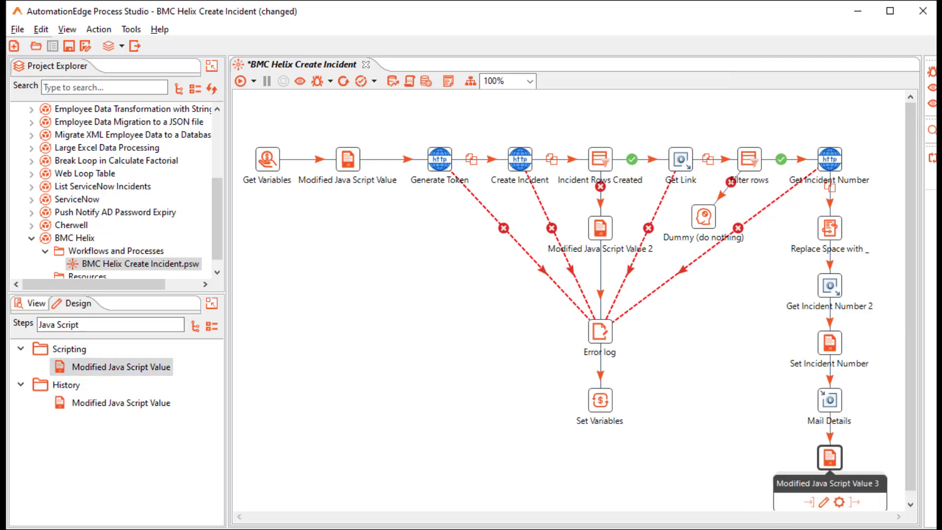
pyautogui.doubleClick(830, 457)
pyautogui.write('Set Status')
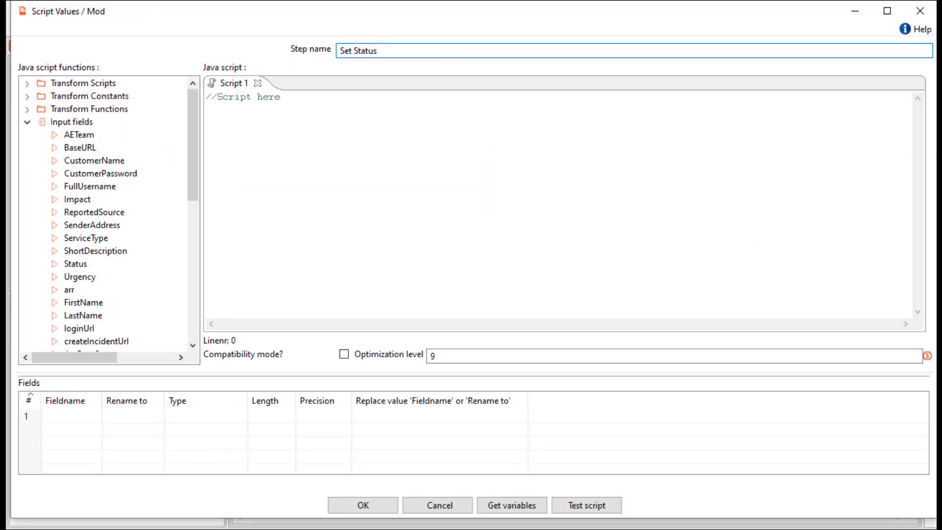
pyautogui.click(206, 116)
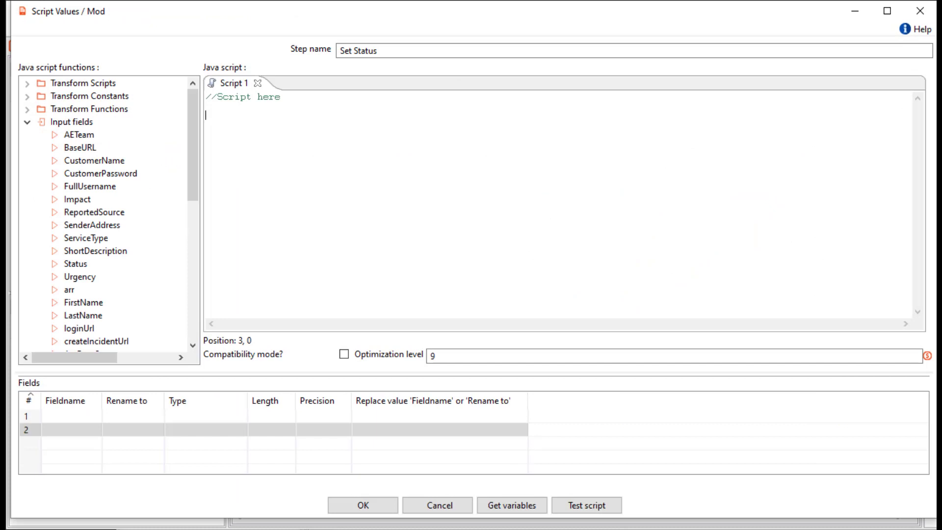
pyautogui.write('setVariable("mailDetails",mailDetails,"r")')
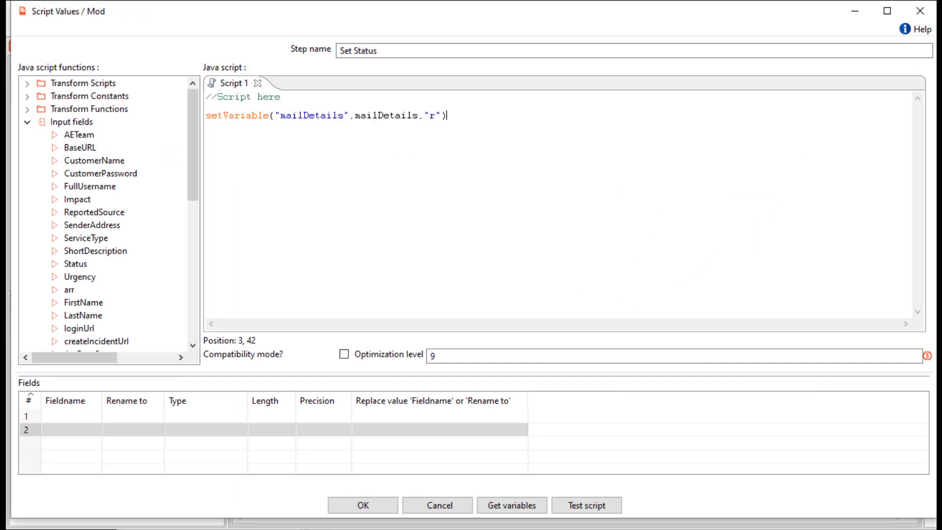
pyautogui.click(363, 505)
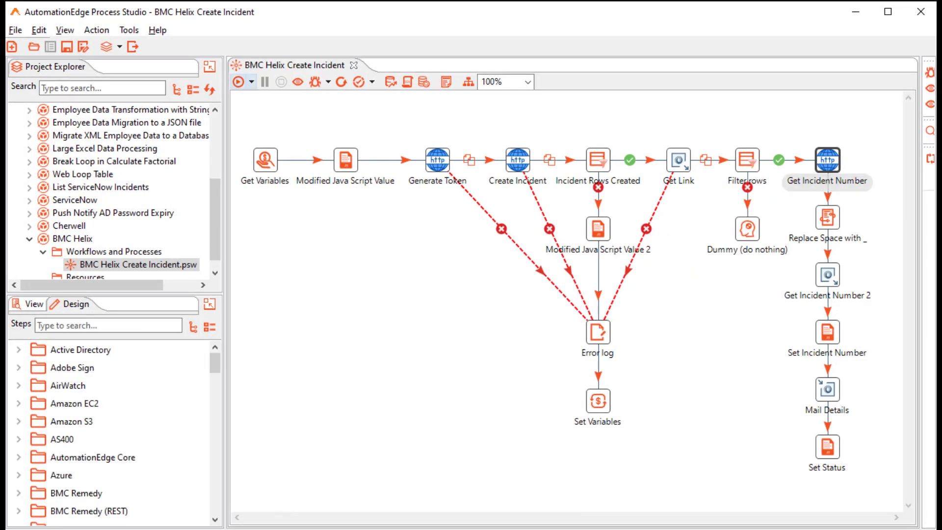
# Run the workflow and check Get Incident Number 2's preview data for the incident_number.
pyautogui.click(239, 82)
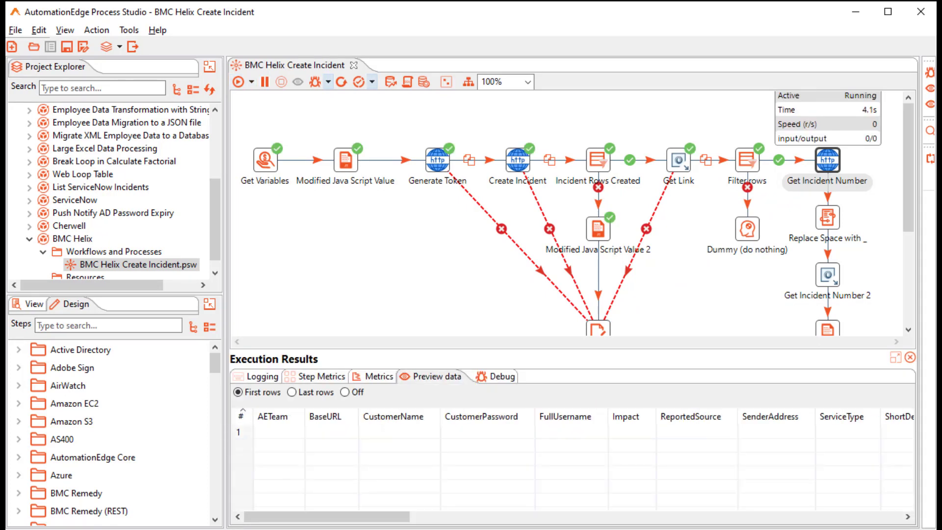
pyautogui.scroll(-3, 569, 211)
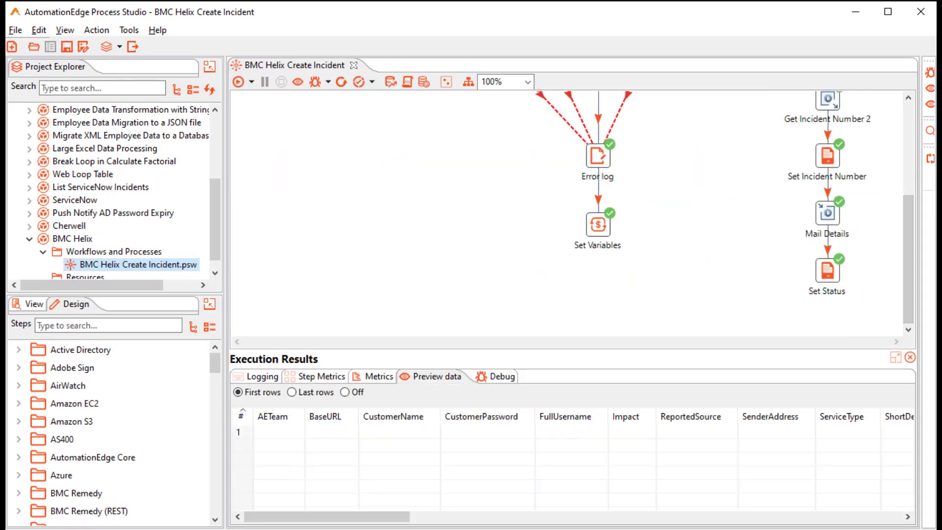
pyautogui.click(828, 100)
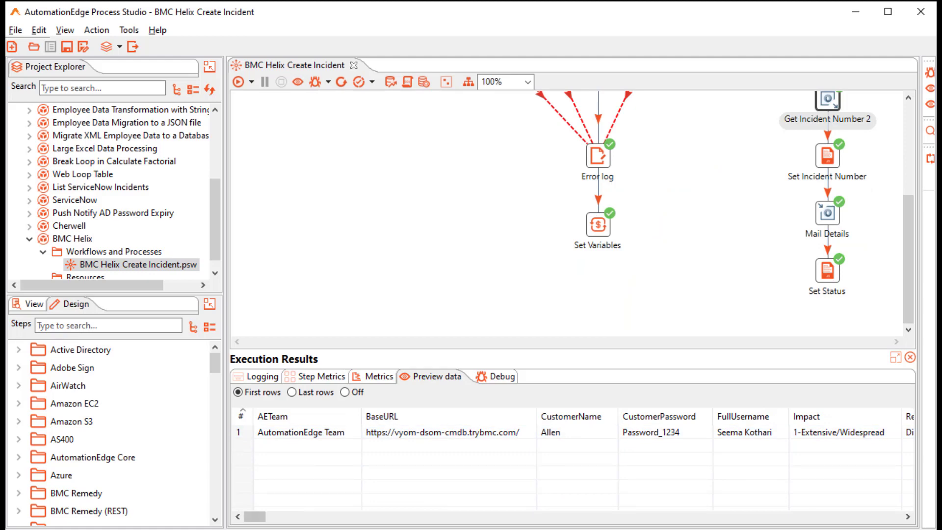
pyautogui.moveTo(255, 517); pyautogui.dragTo(891, 517)
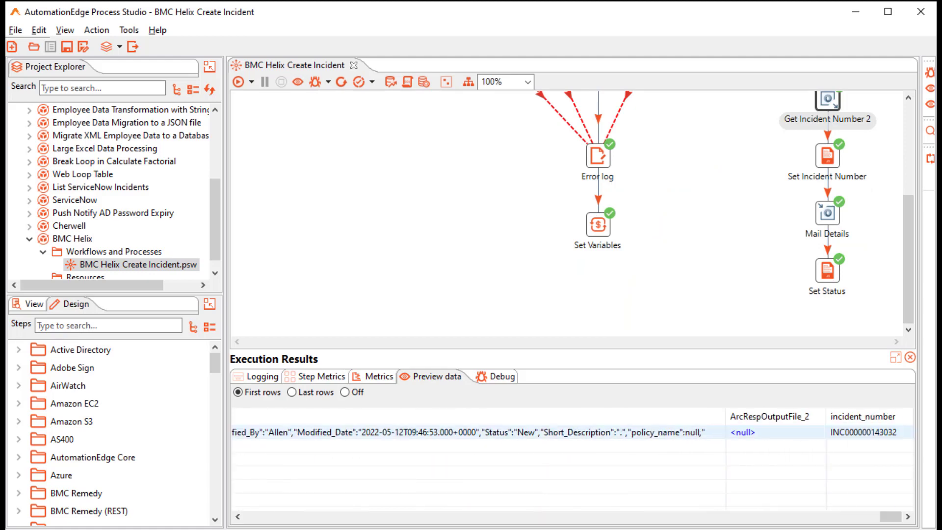
pyautogui.scroll(3, 569, 211)
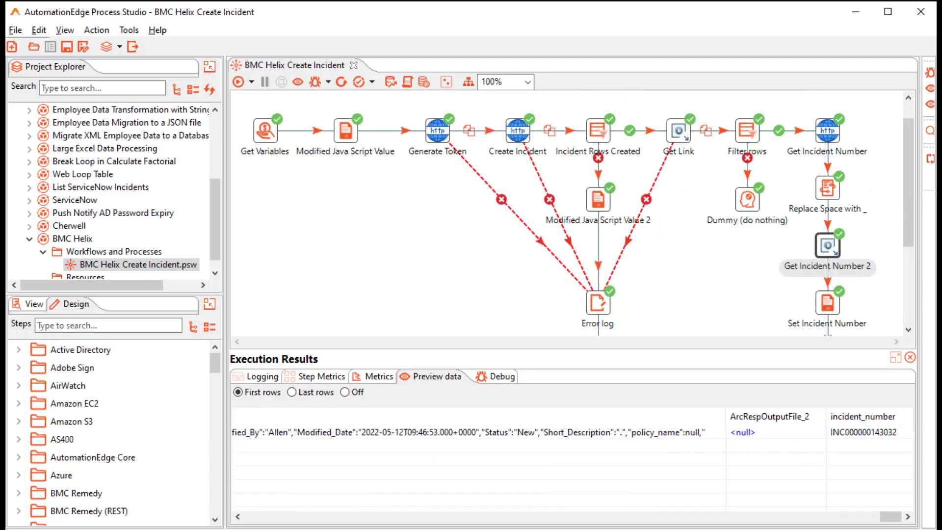
pyautogui.moveTo(517, 131)
pyautogui.moveTo(679, 131)
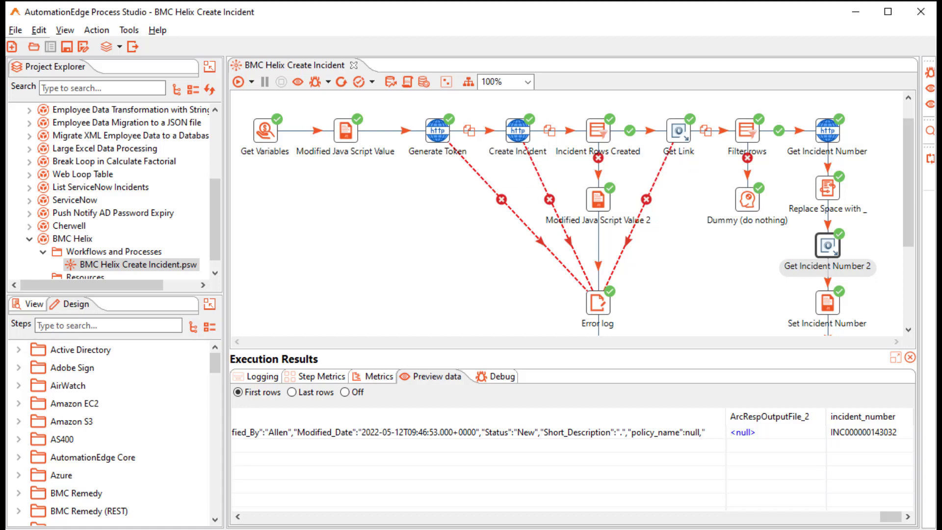